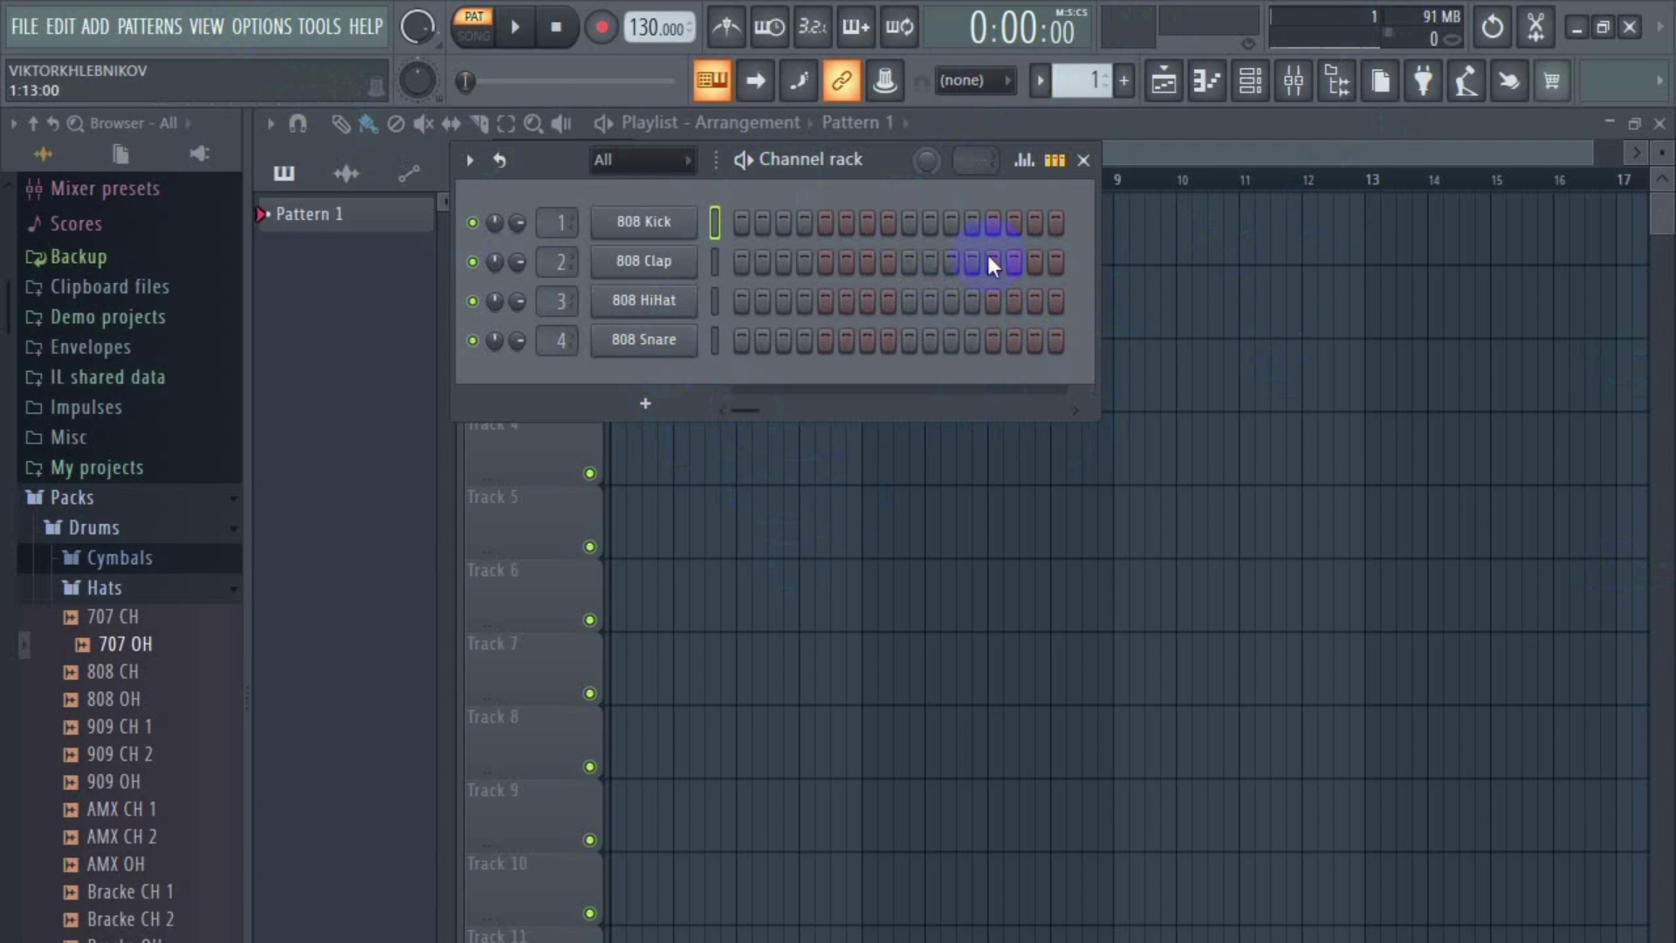
Step: Check the numerator and denominator of the time signature in the project general settings, then close the settings
click(266, 27)
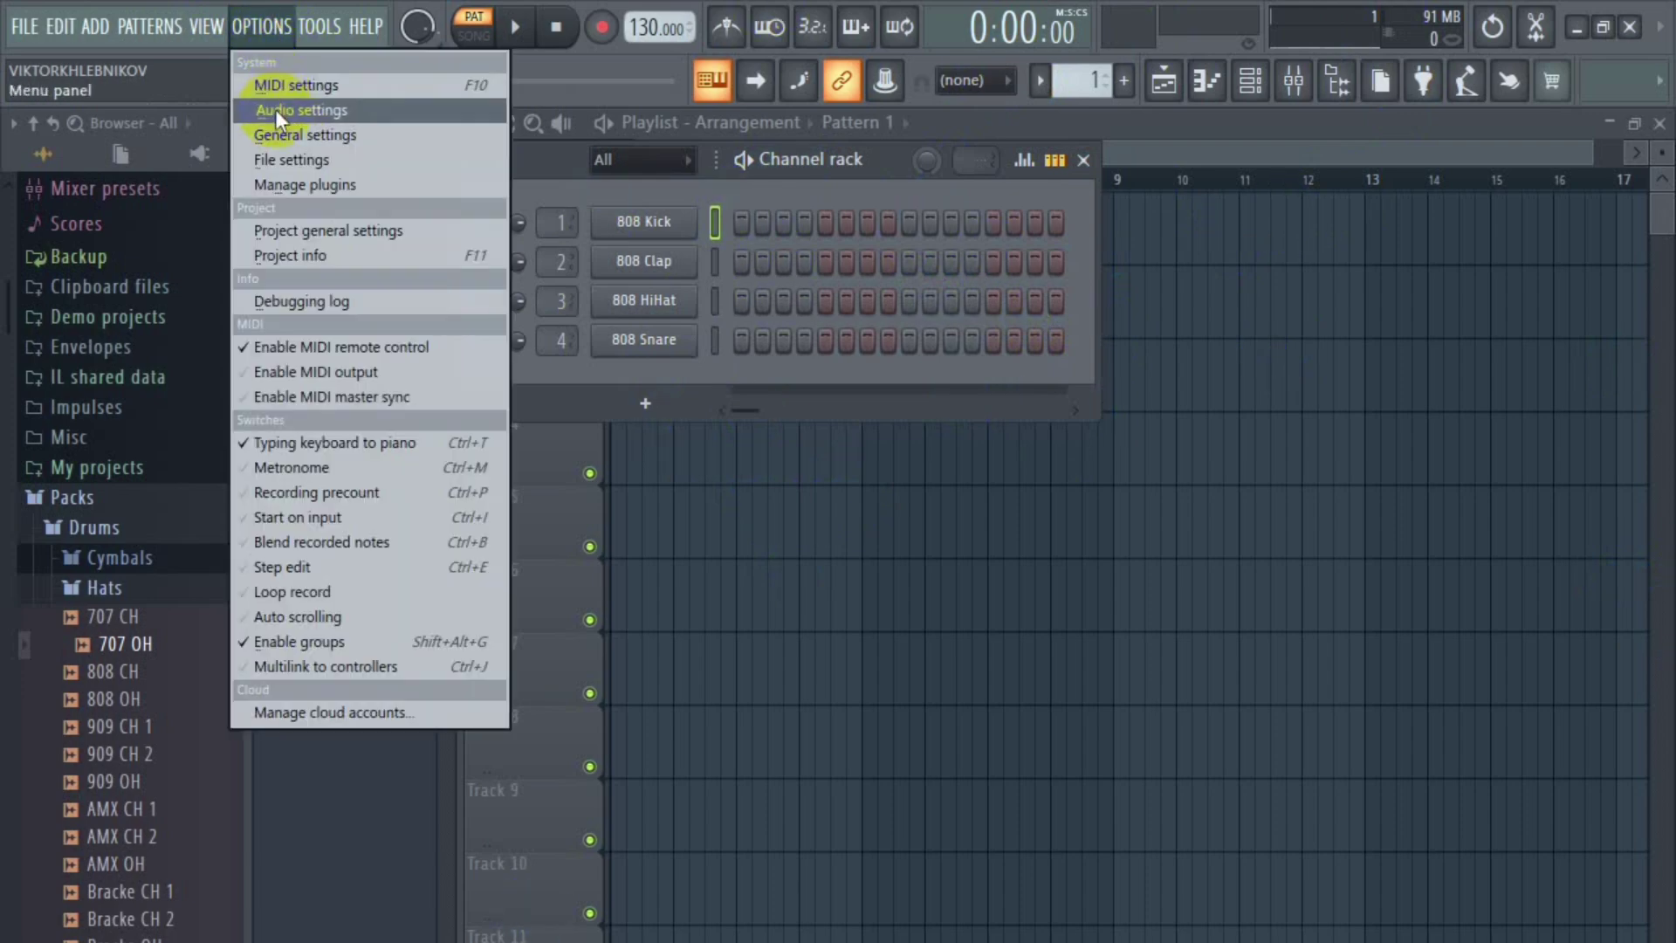
click(316, 231)
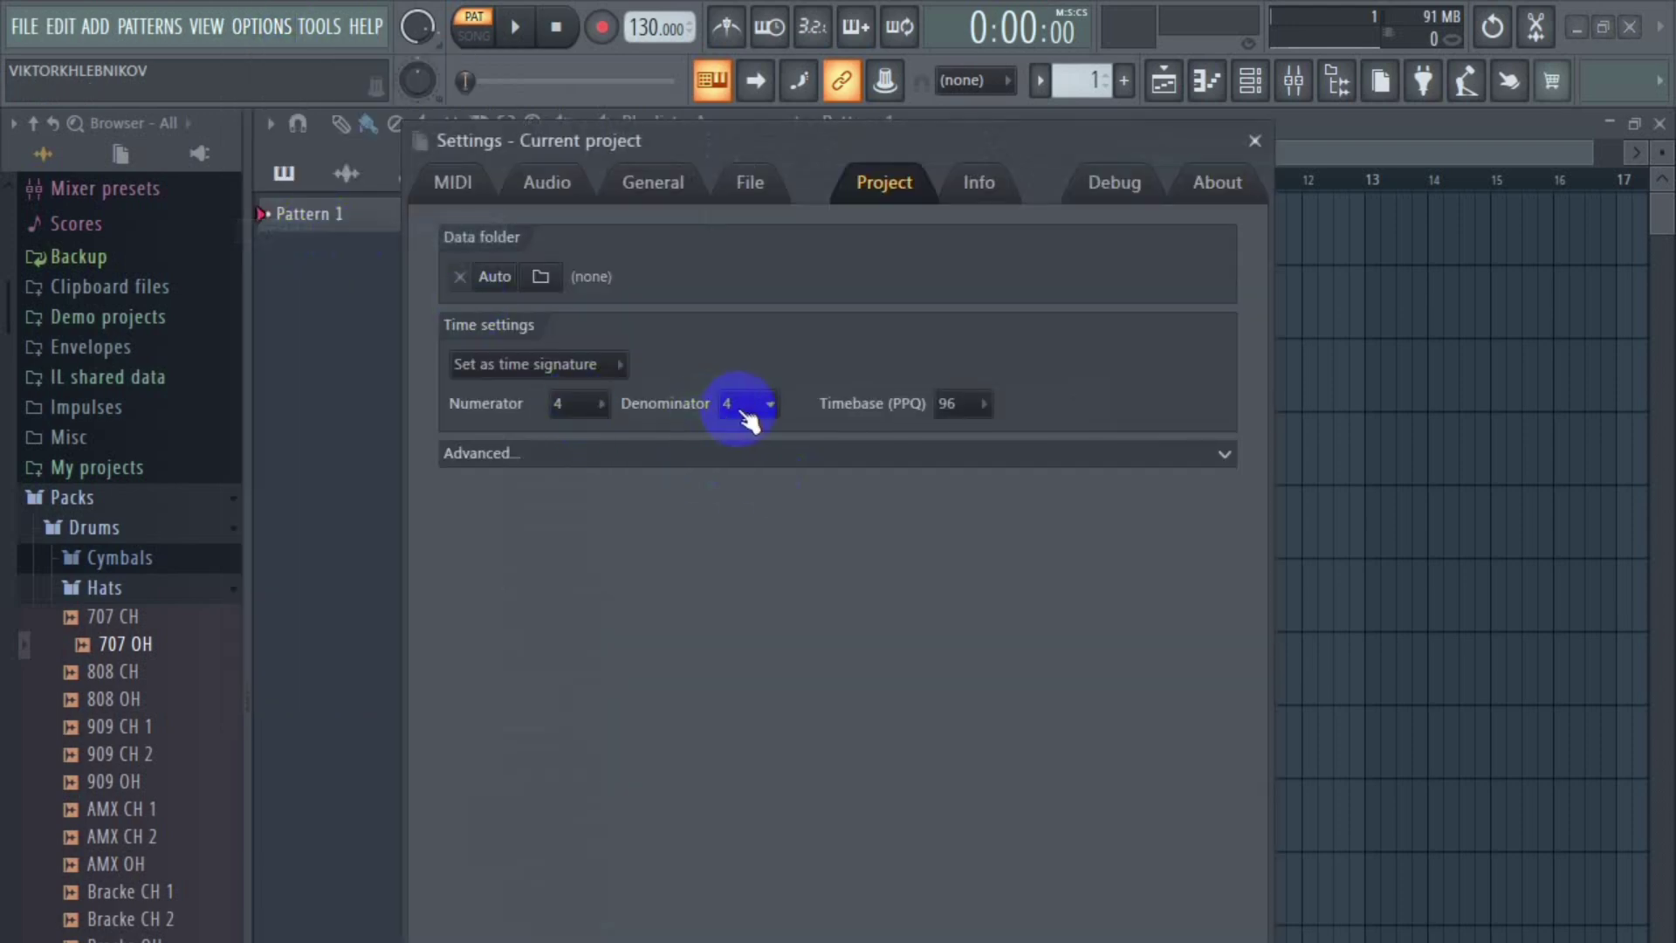
click(1254, 141)
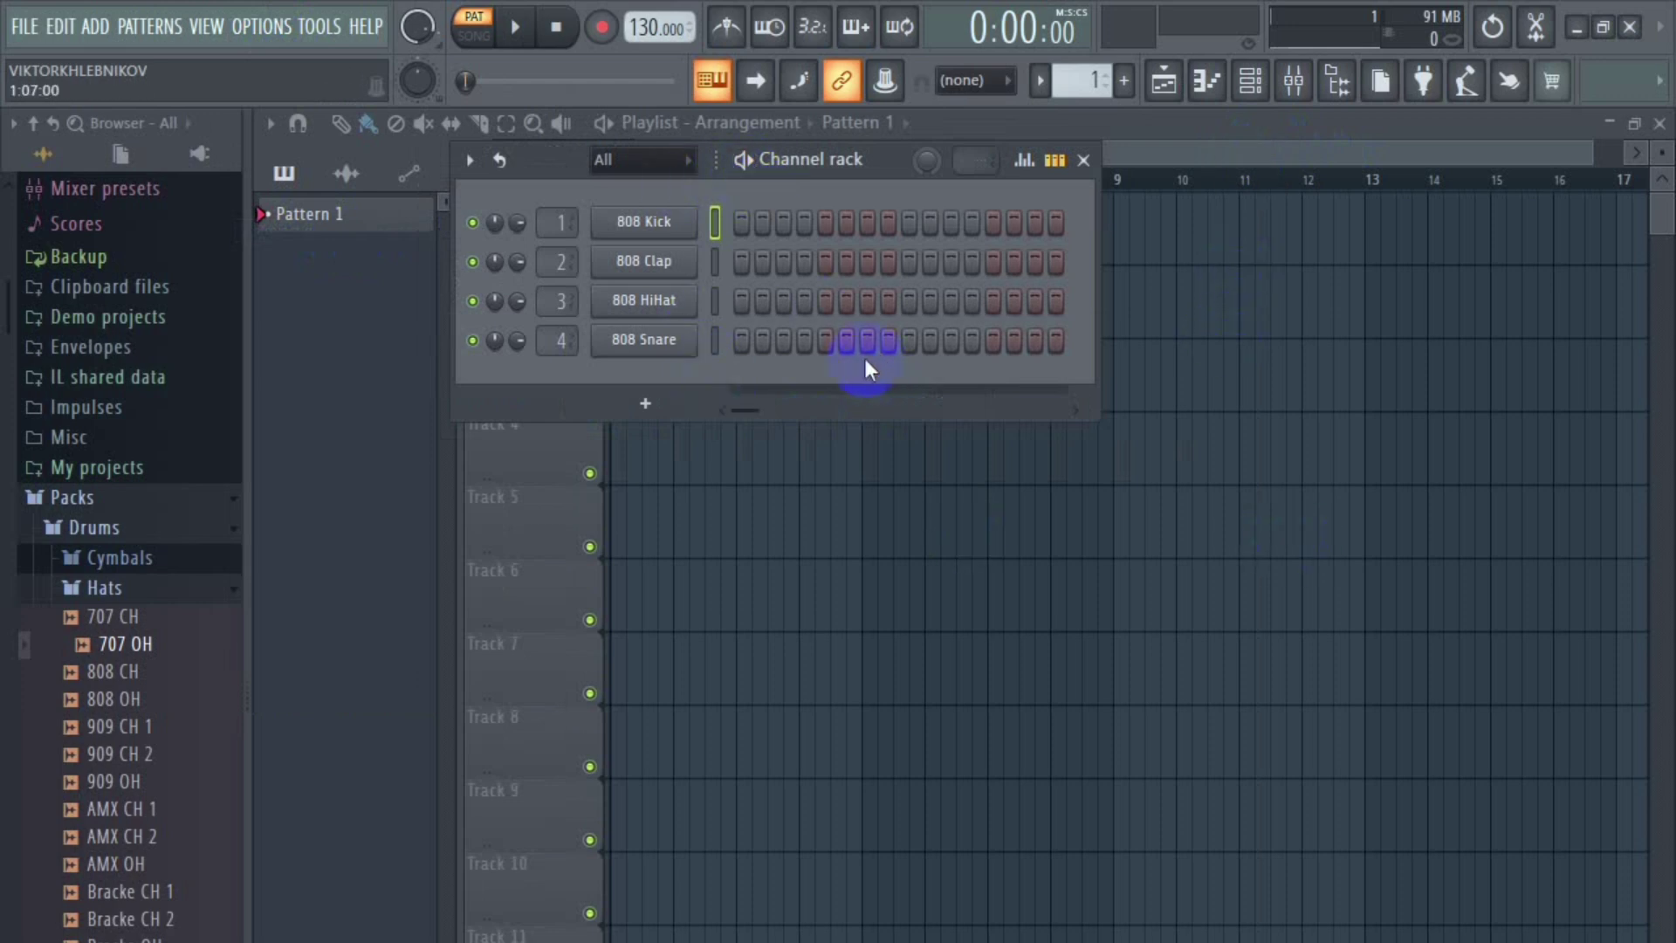
Step: Place an 808 Kick hit on step 1 and 808 Snare hits on steps 5 and 9, and play the pattern
click(741, 223)
click(825, 342)
click(910, 348)
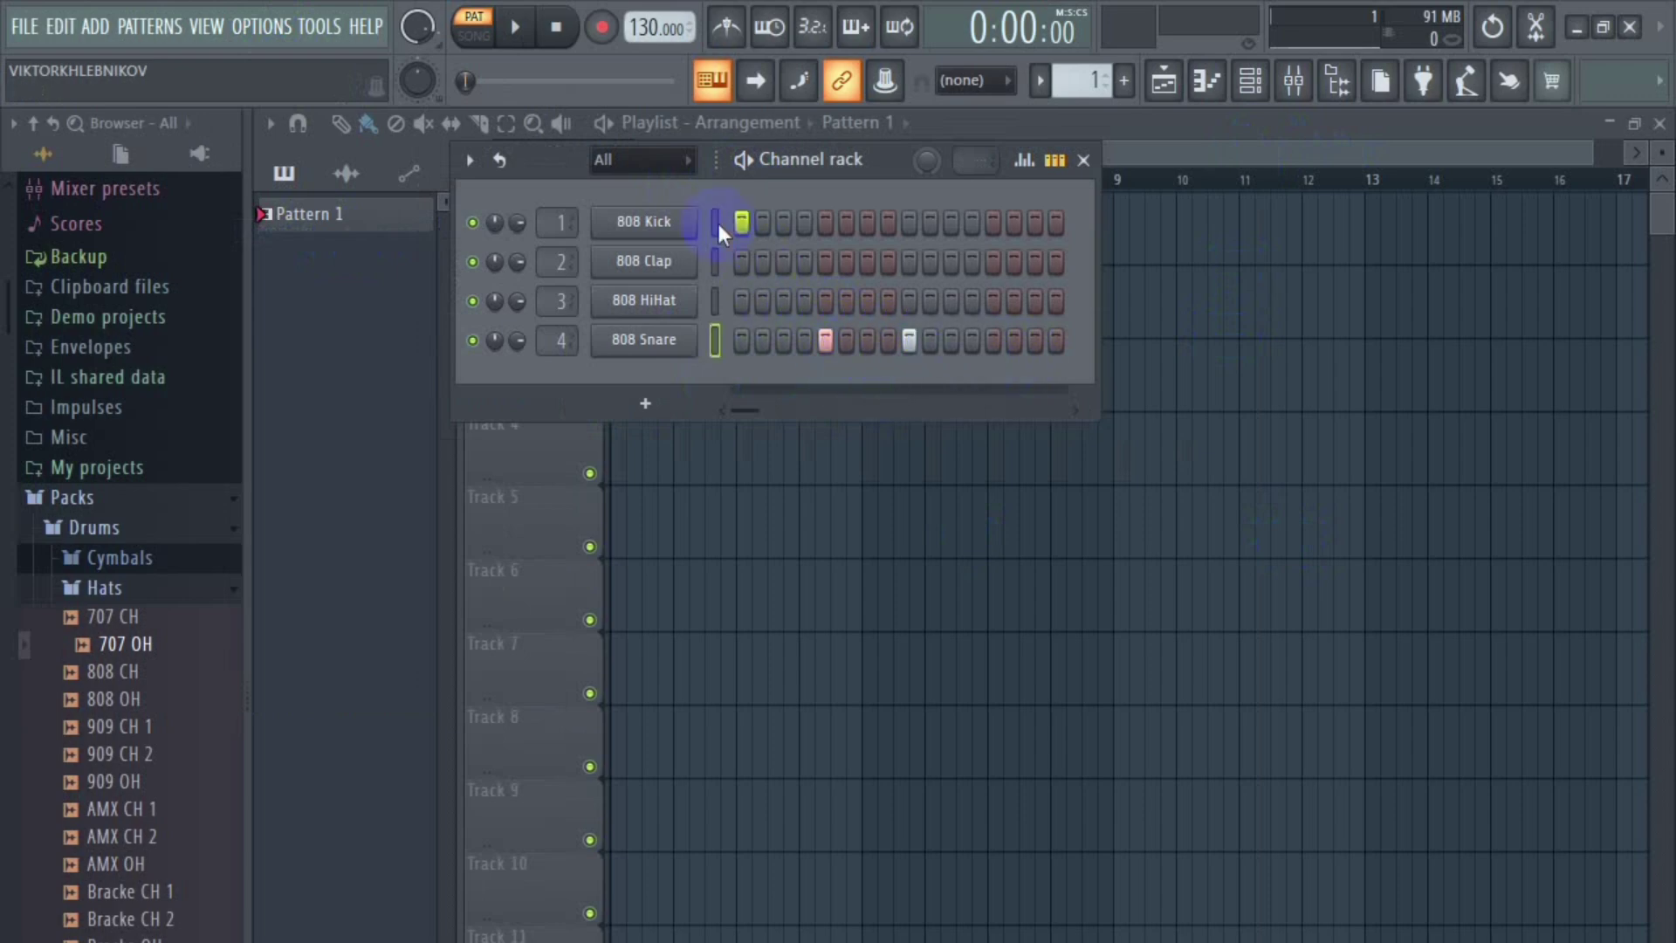
click(518, 31)
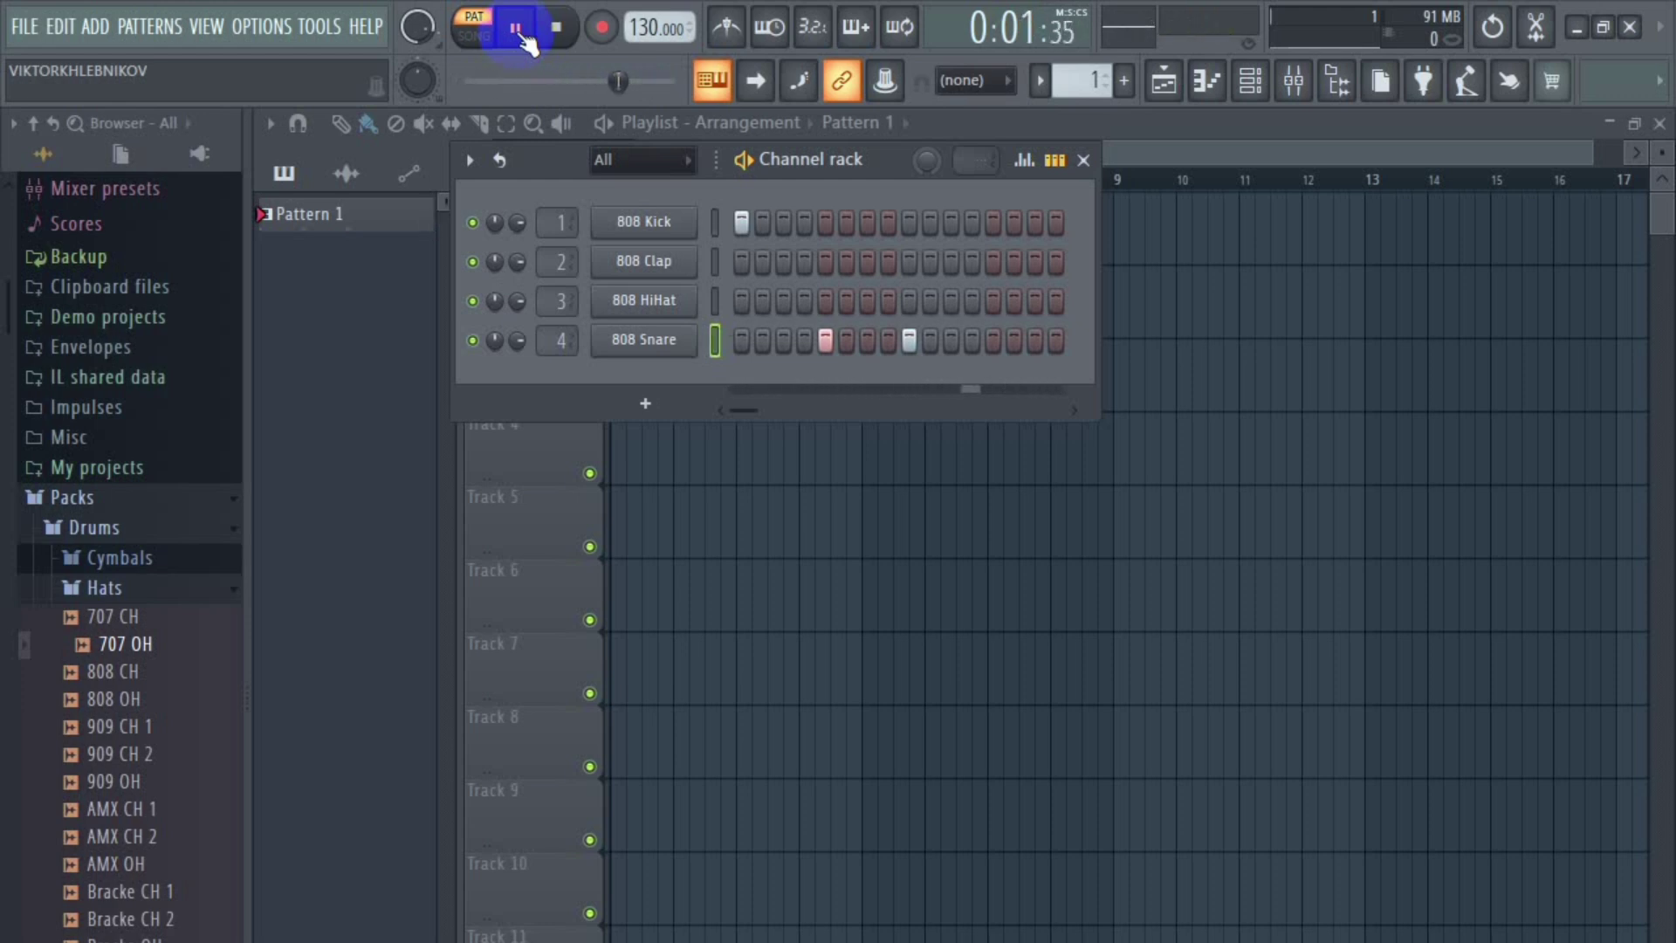
Step: Clear the two snare hits and the kick hit from the pattern and stop playback
right_click(908, 339)
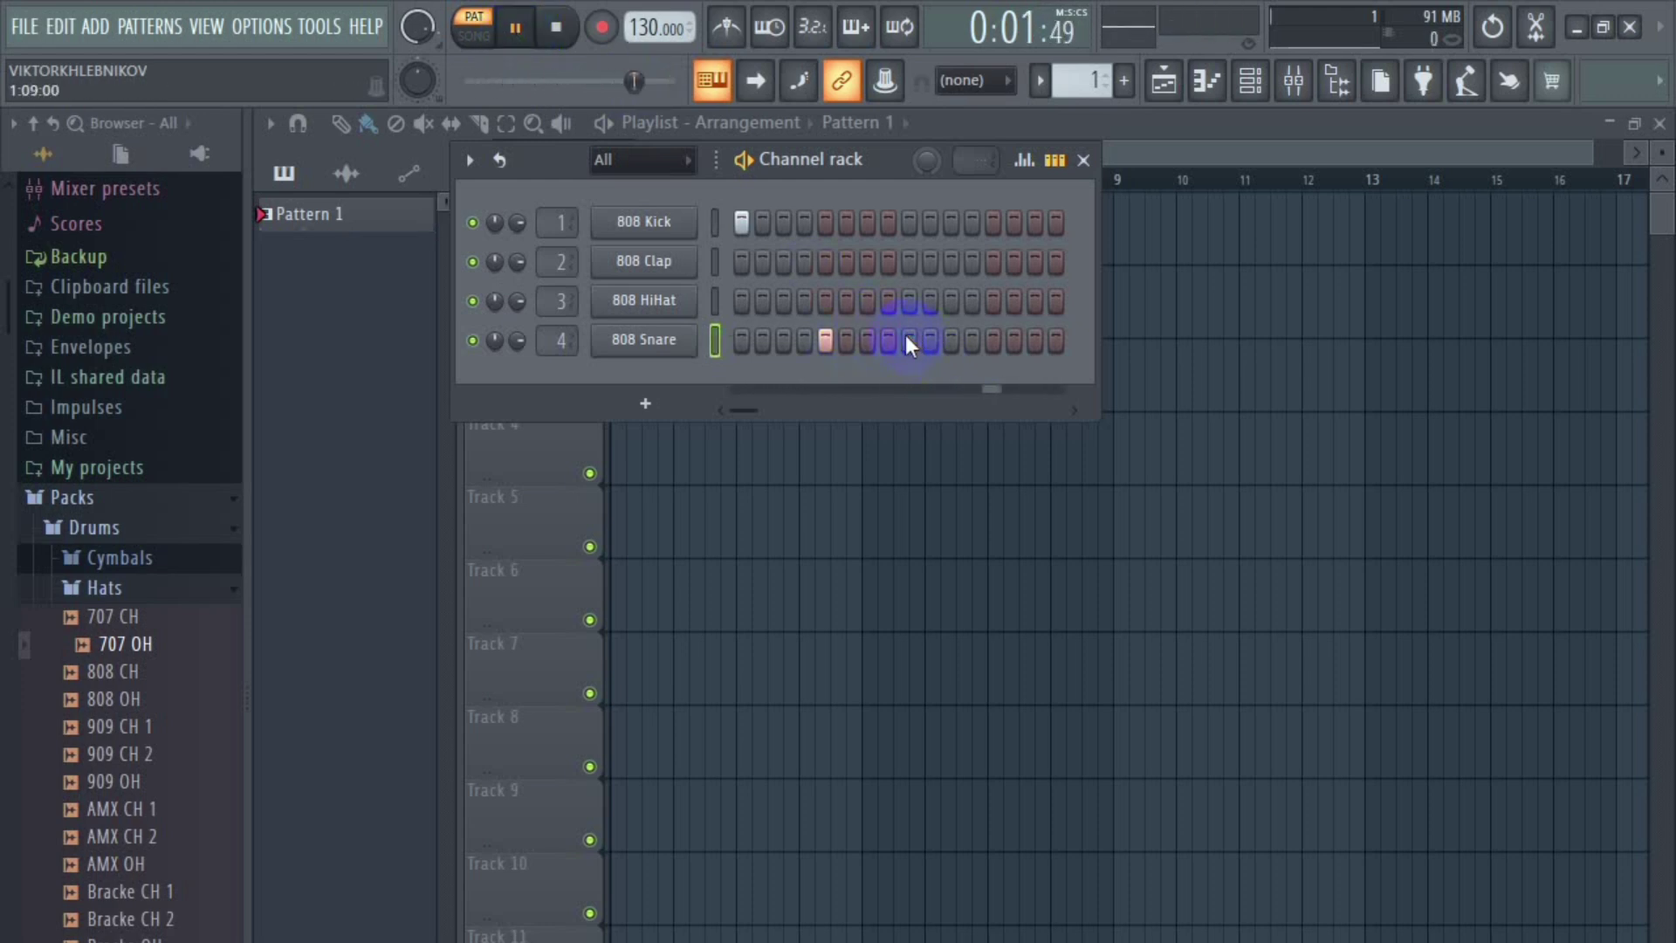
right_click(823, 338)
right_click(742, 222)
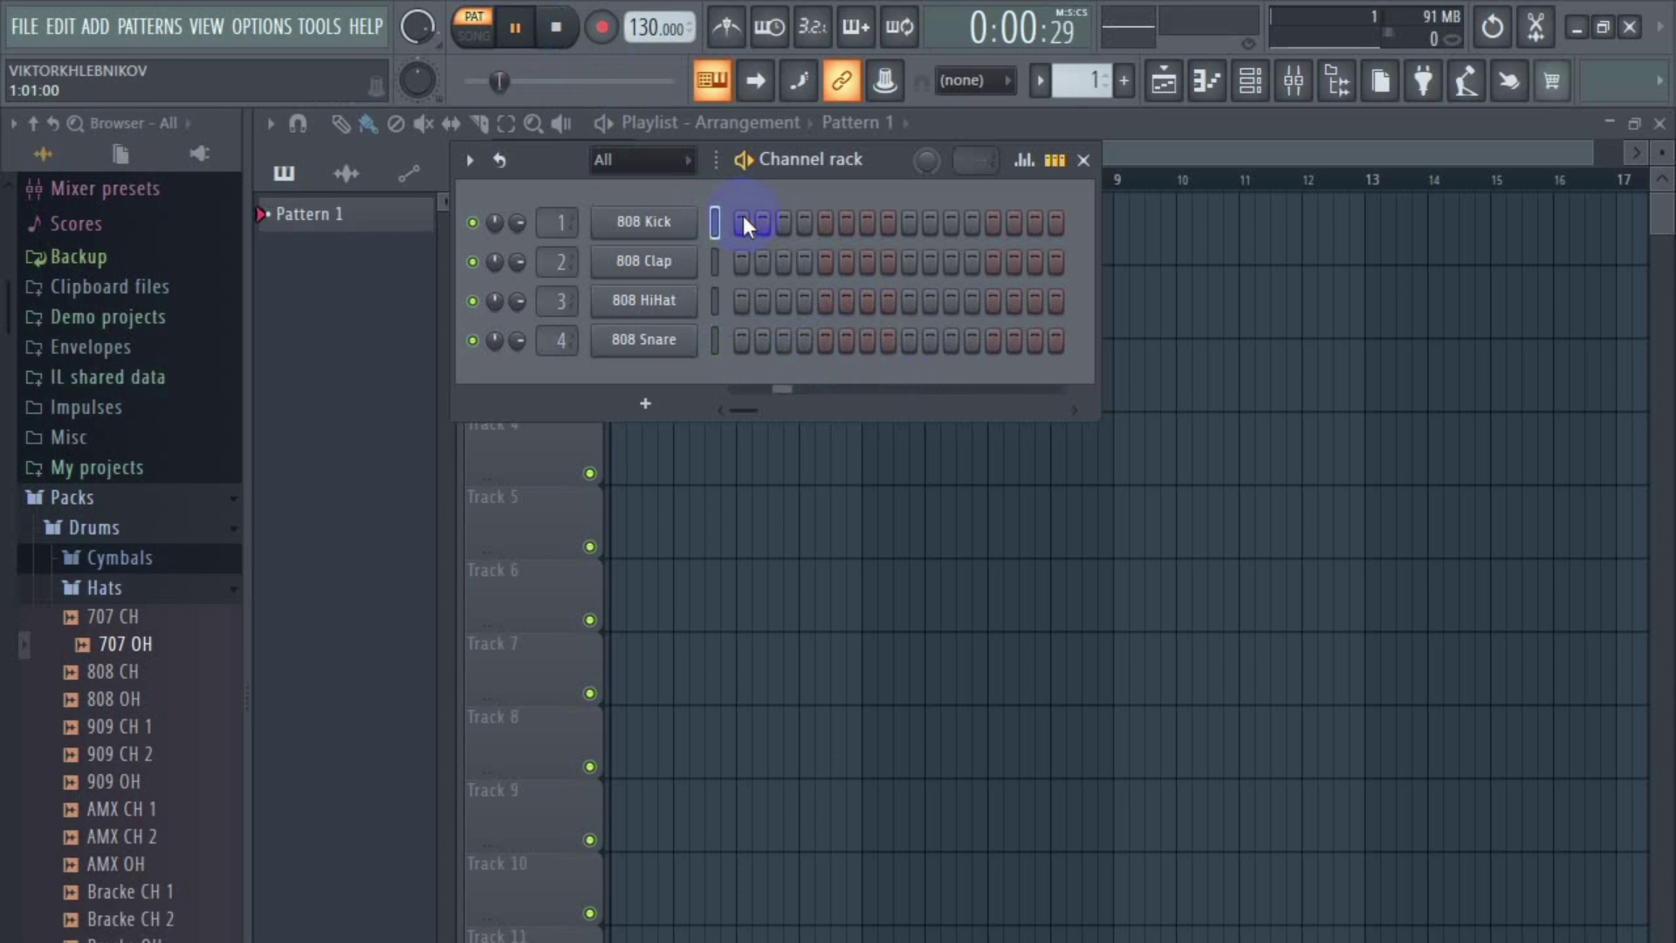
click(558, 28)
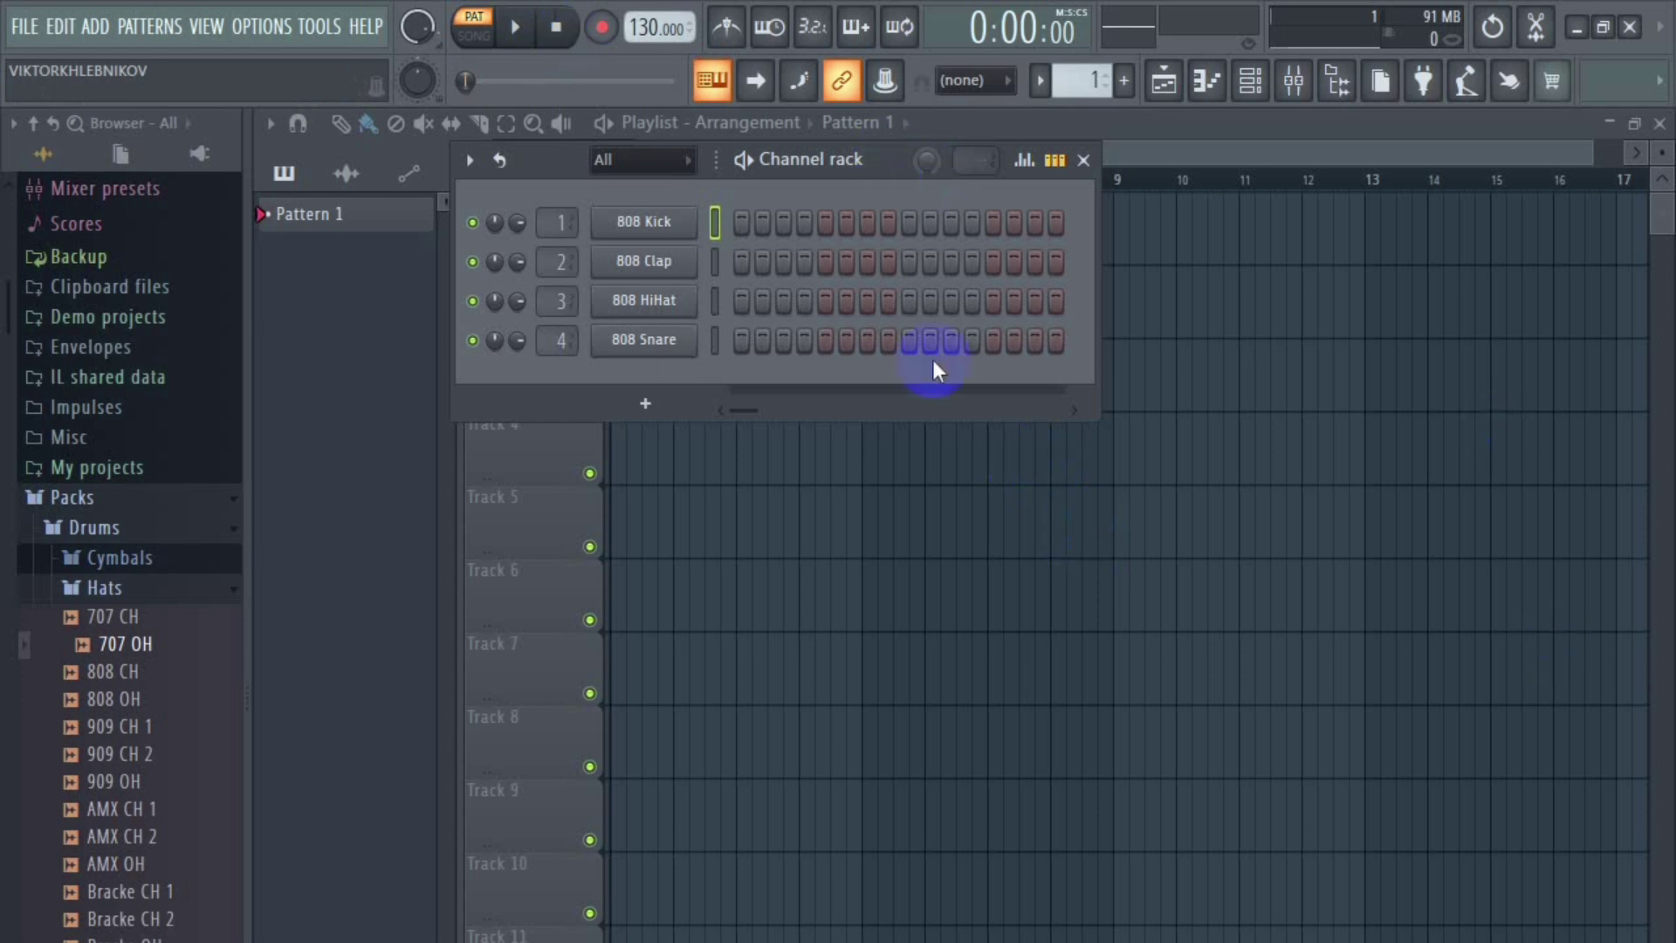
Step: Place an 808 Kick hit on step 1 and an 808 Snare hit on step 9, leaving the other steps empty
click(738, 222)
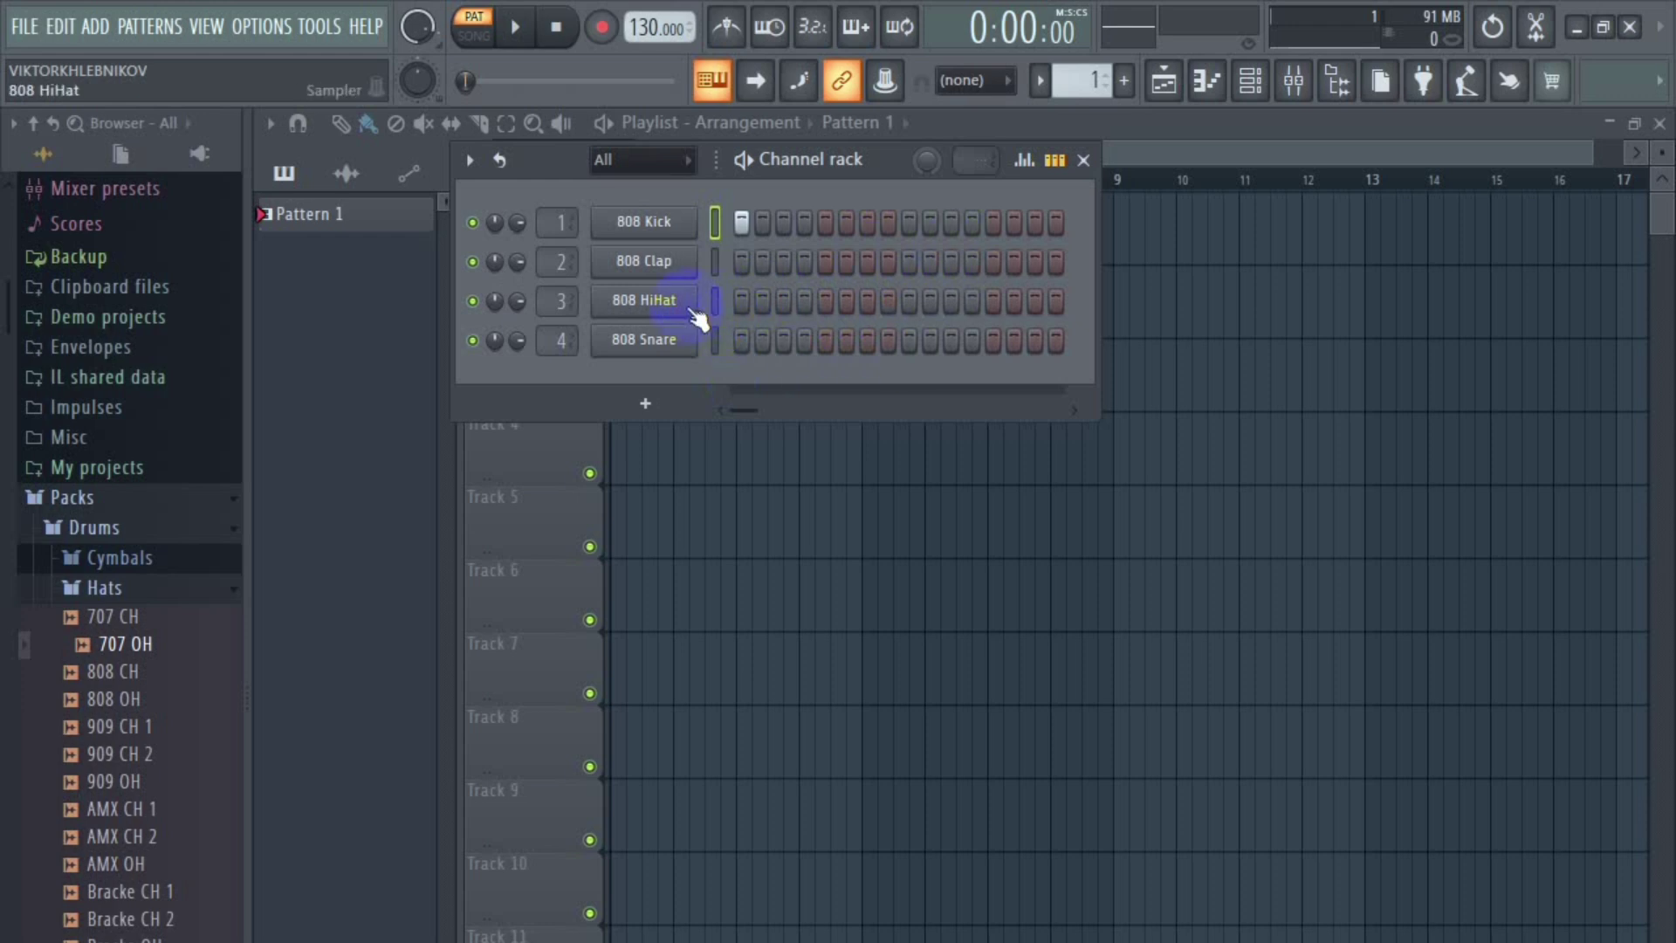
click(825, 301)
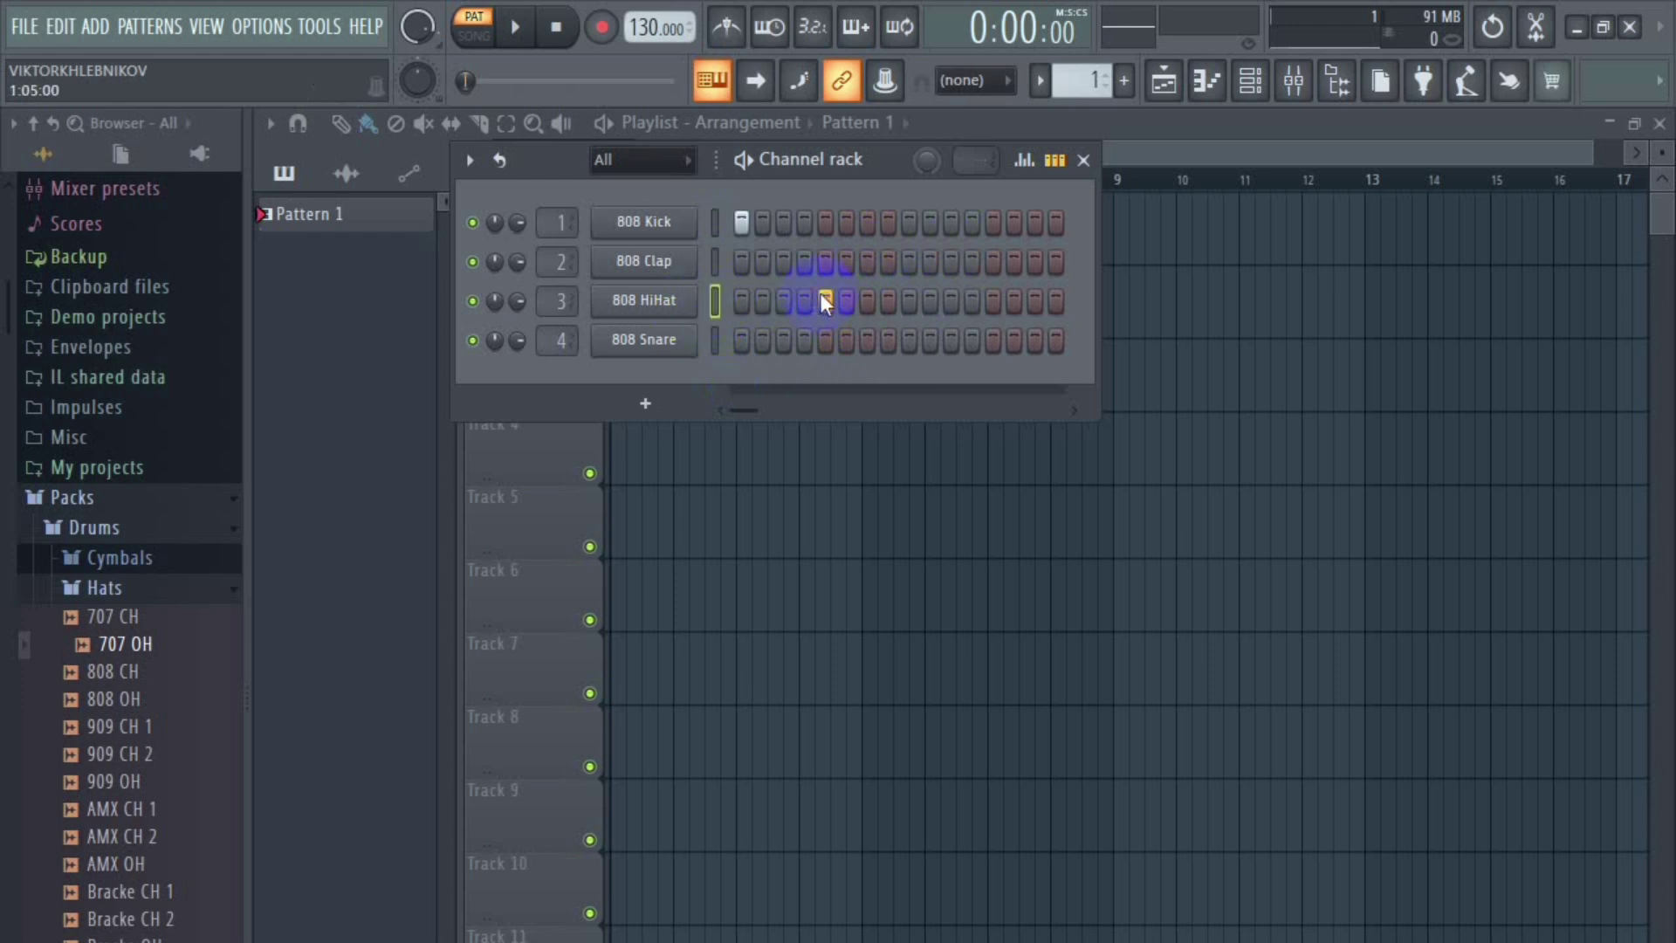
click(825, 301)
click(825, 340)
click(740, 224)
click(909, 341)
Step: Play back the kick and snare pattern twice to hear its rhythm
click(526, 45)
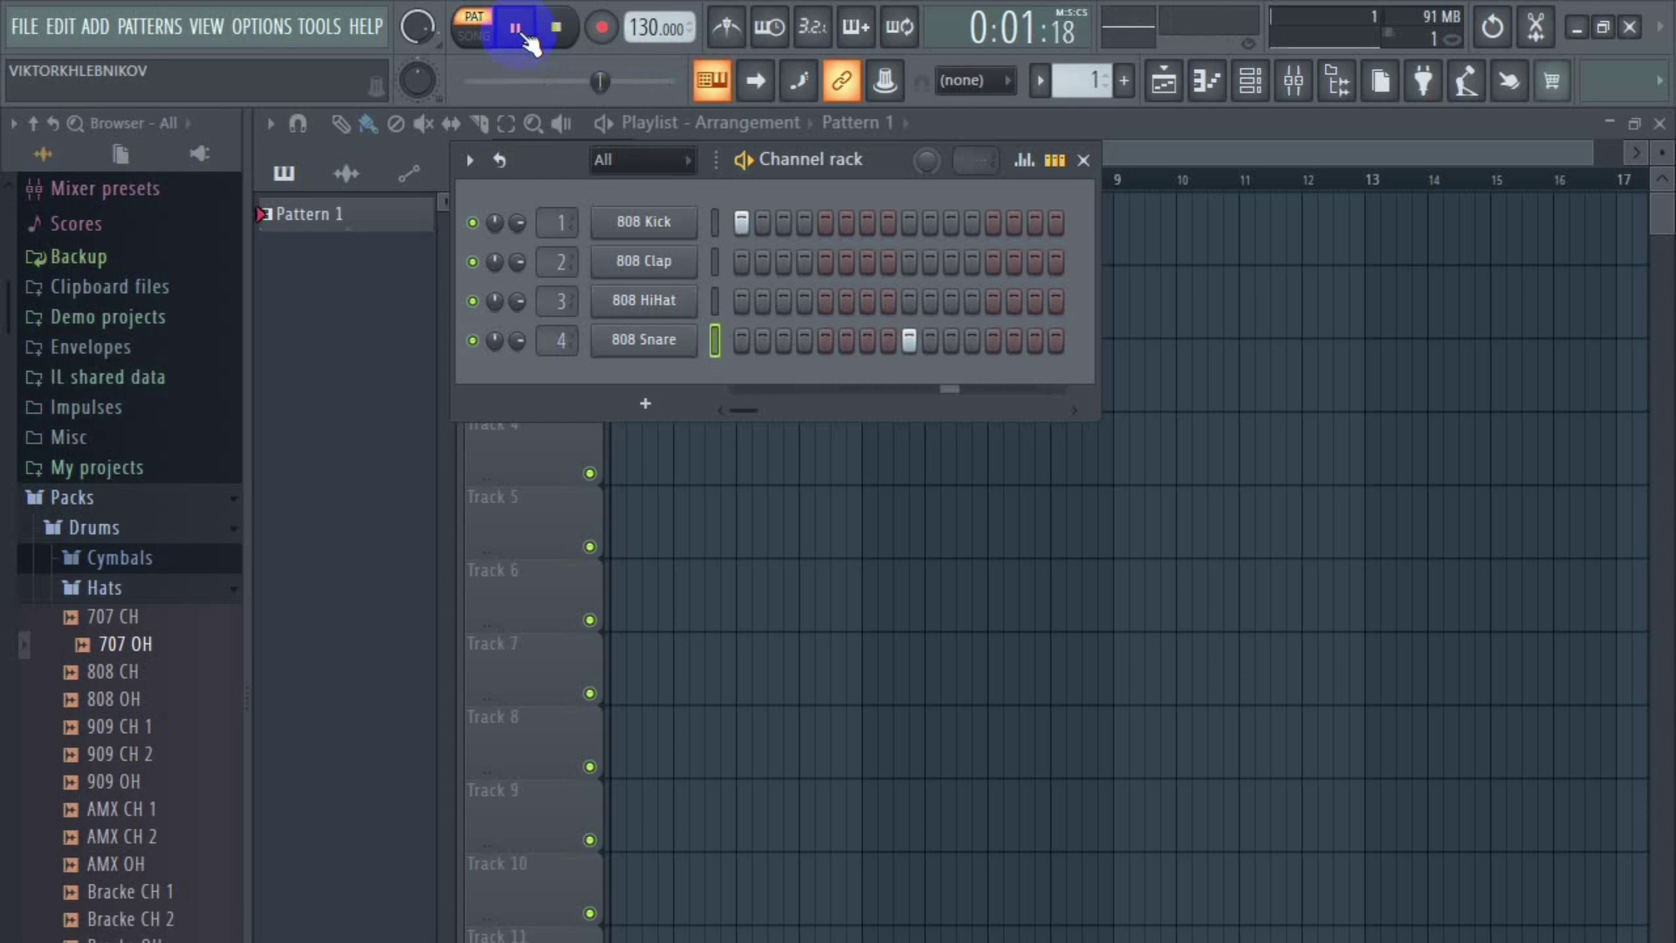
click(522, 33)
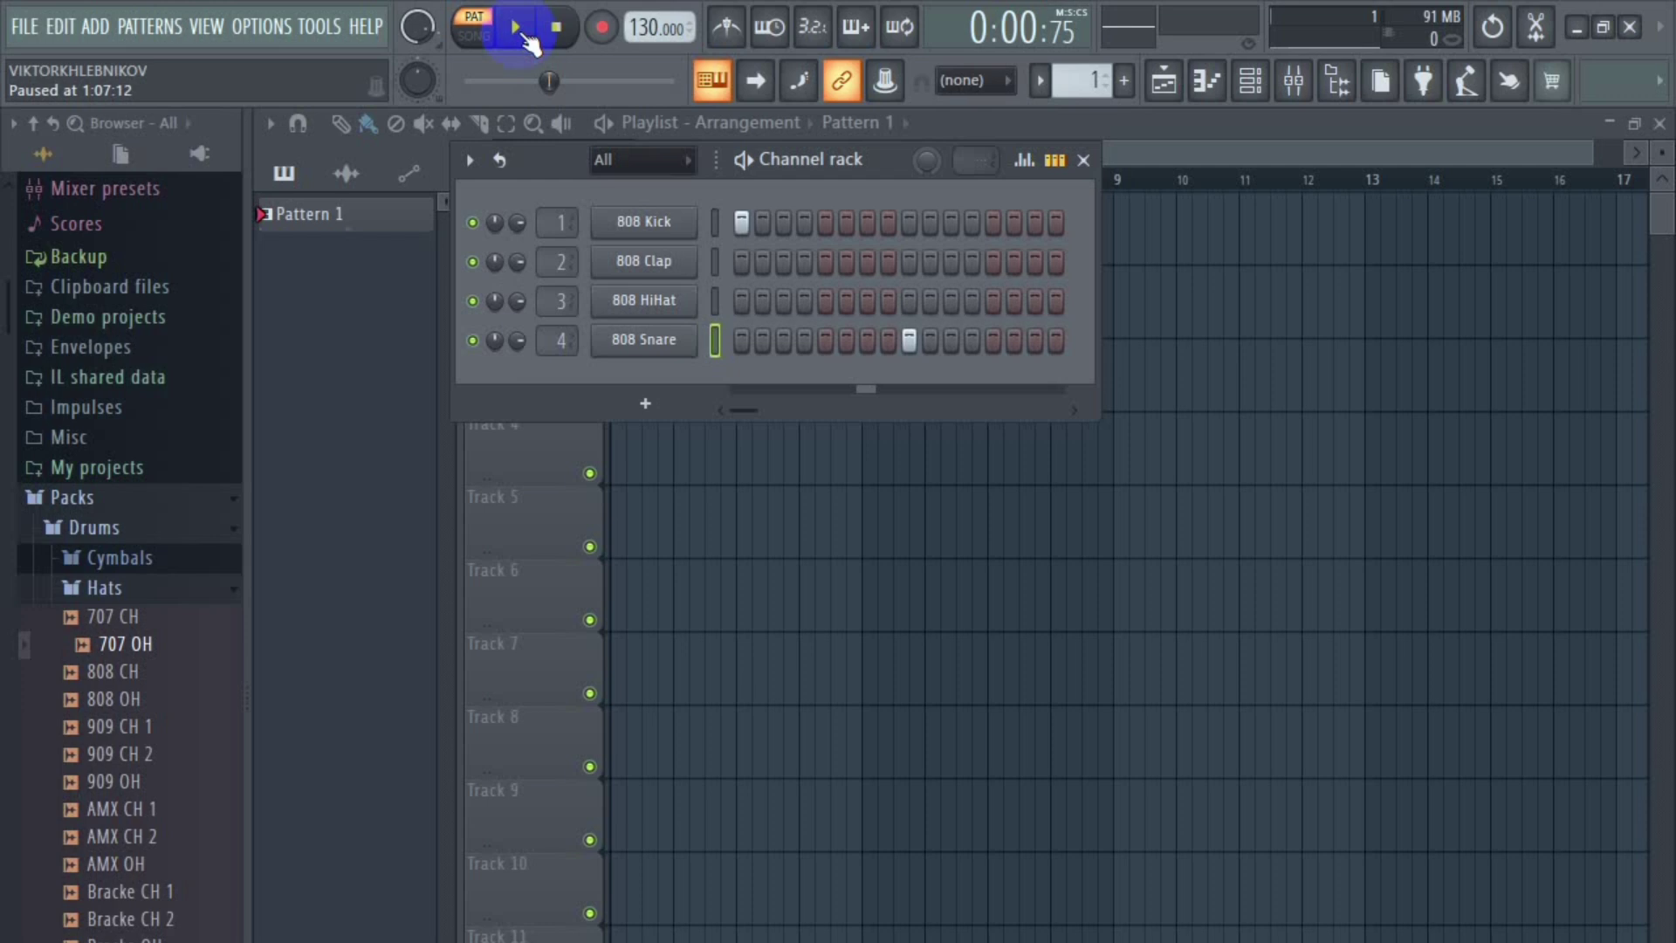
click(527, 40)
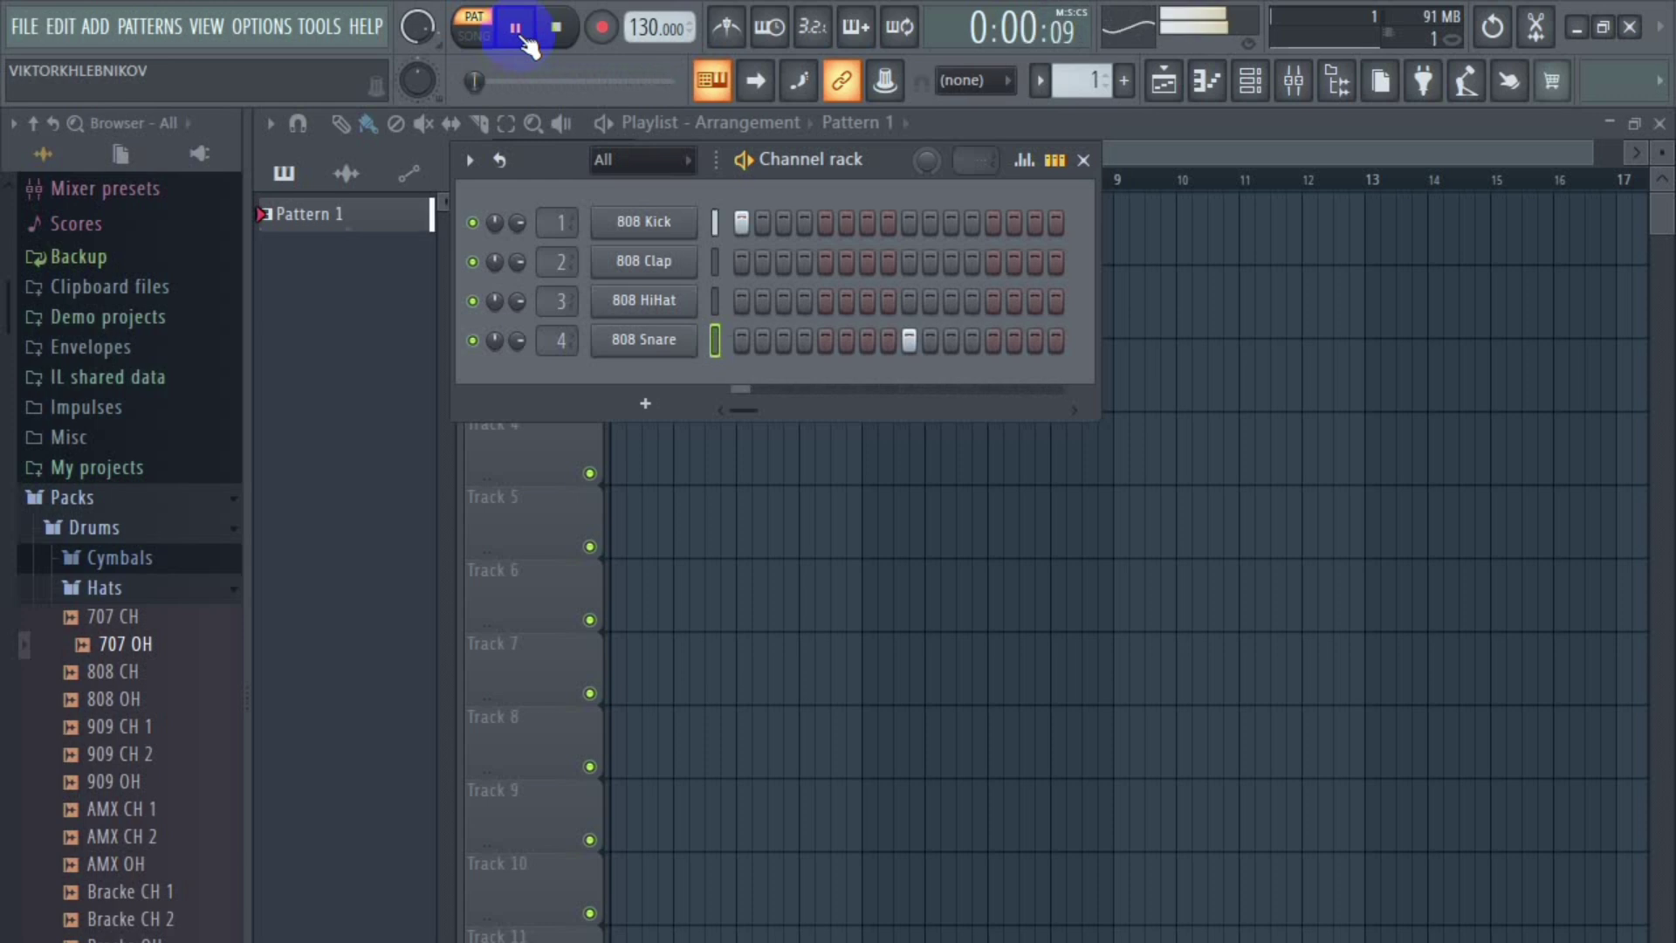
click(524, 37)
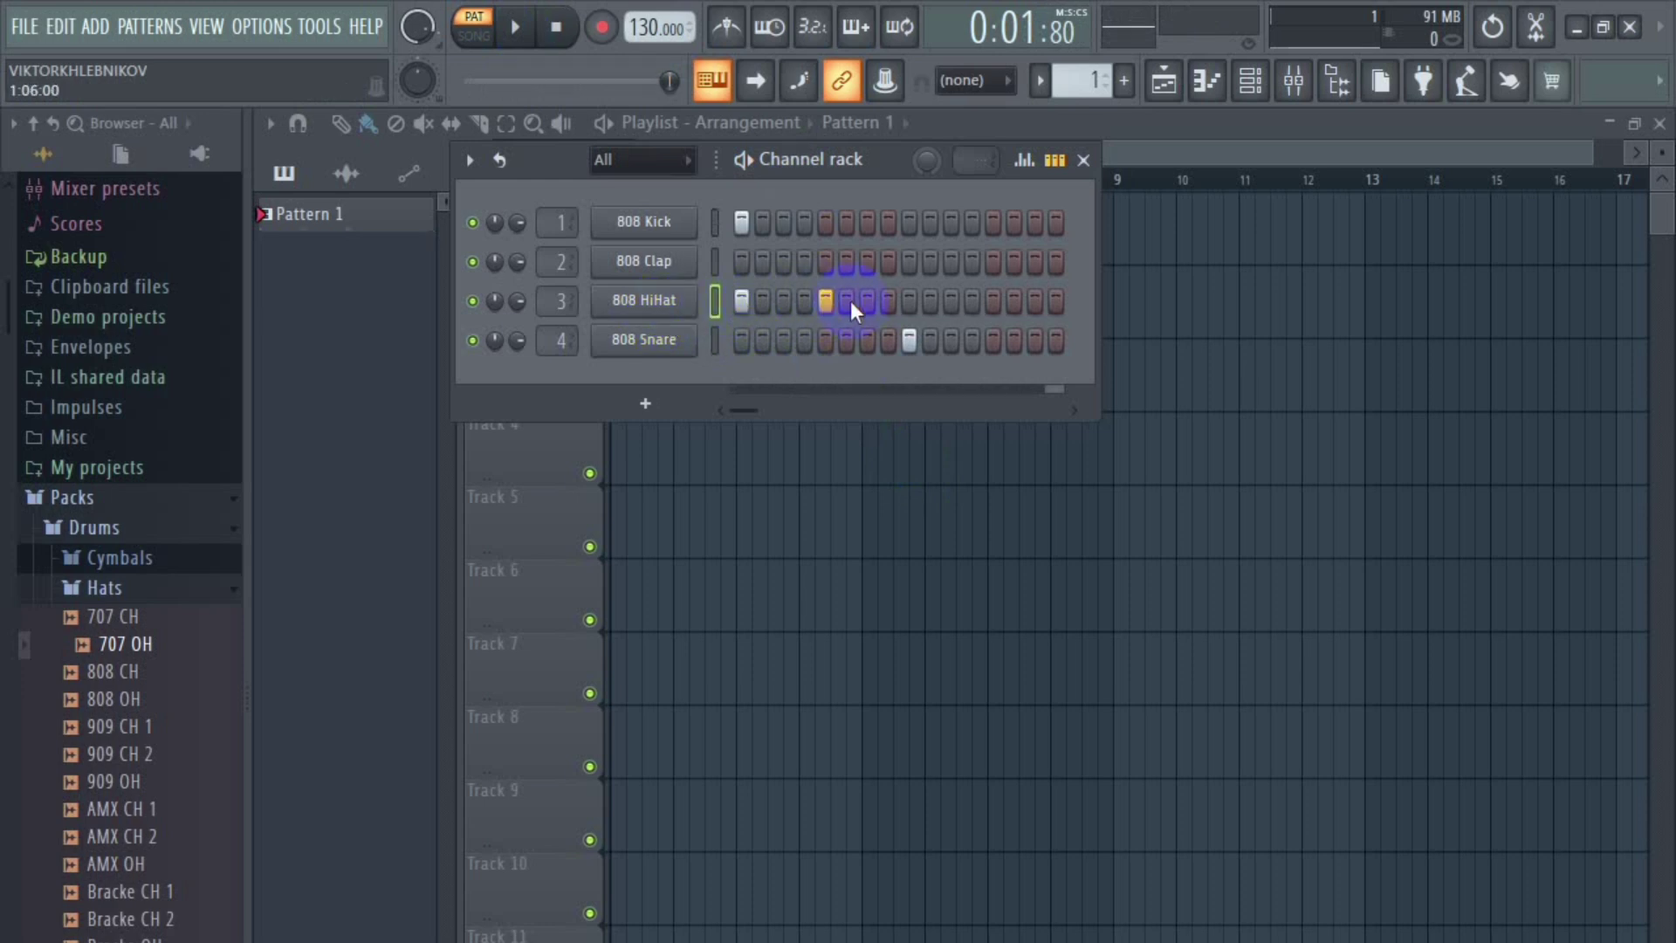
Step: Complete the 808 HiHat line with hits on steps 9 and 13, and play back the full beat
click(993, 300)
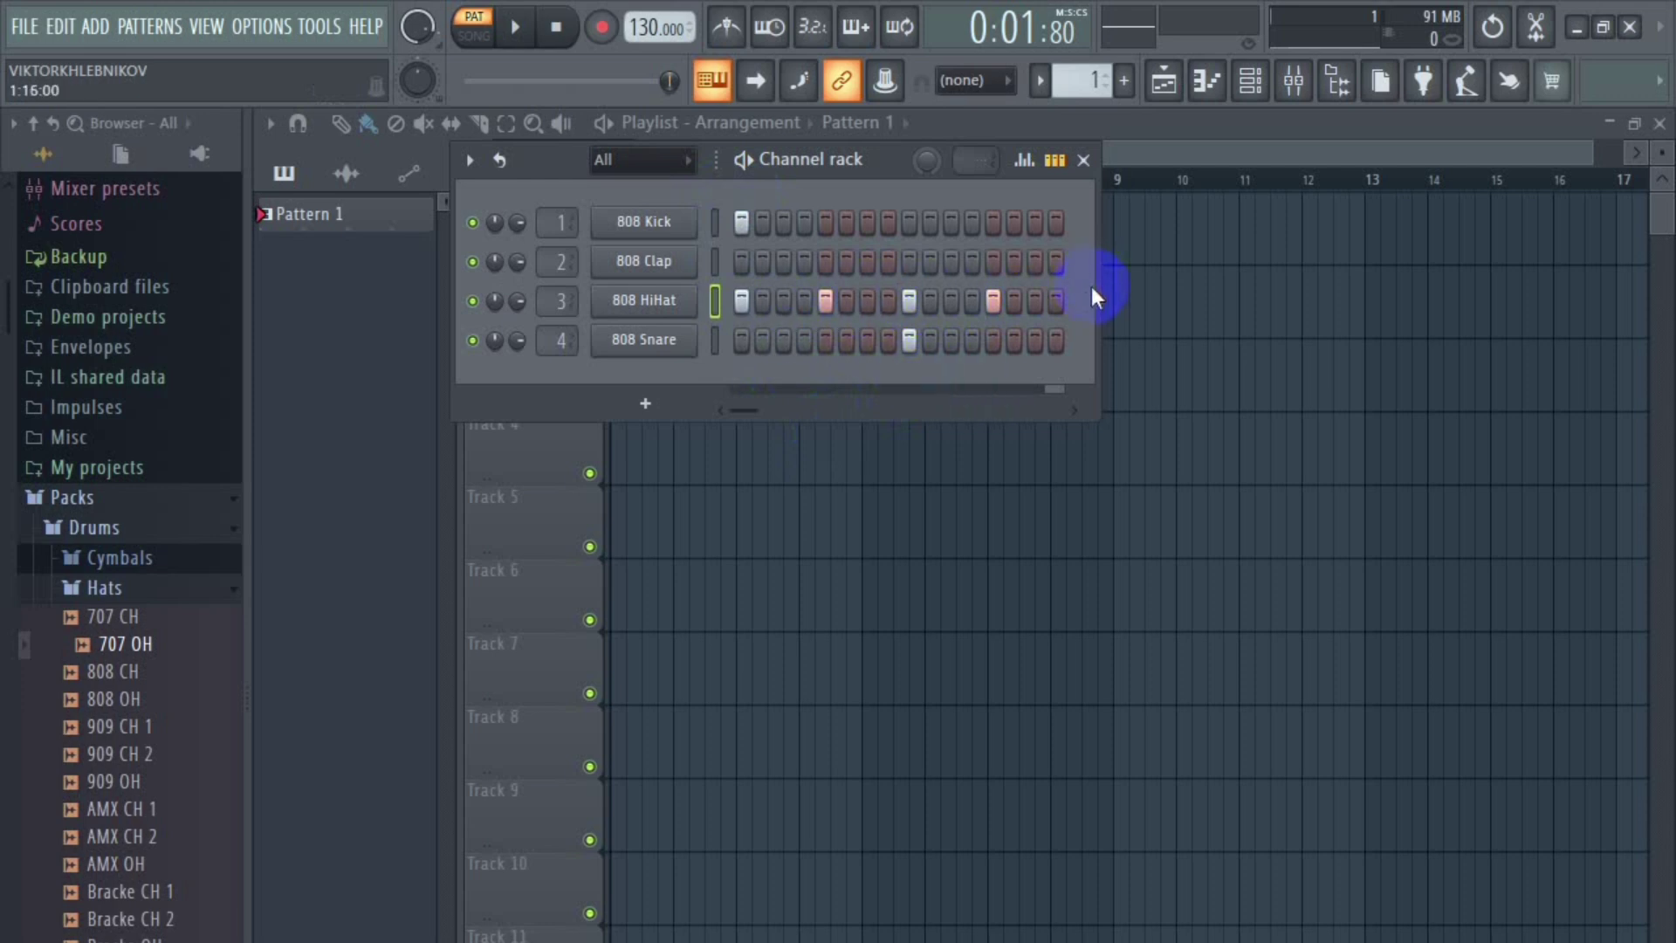
click(527, 35)
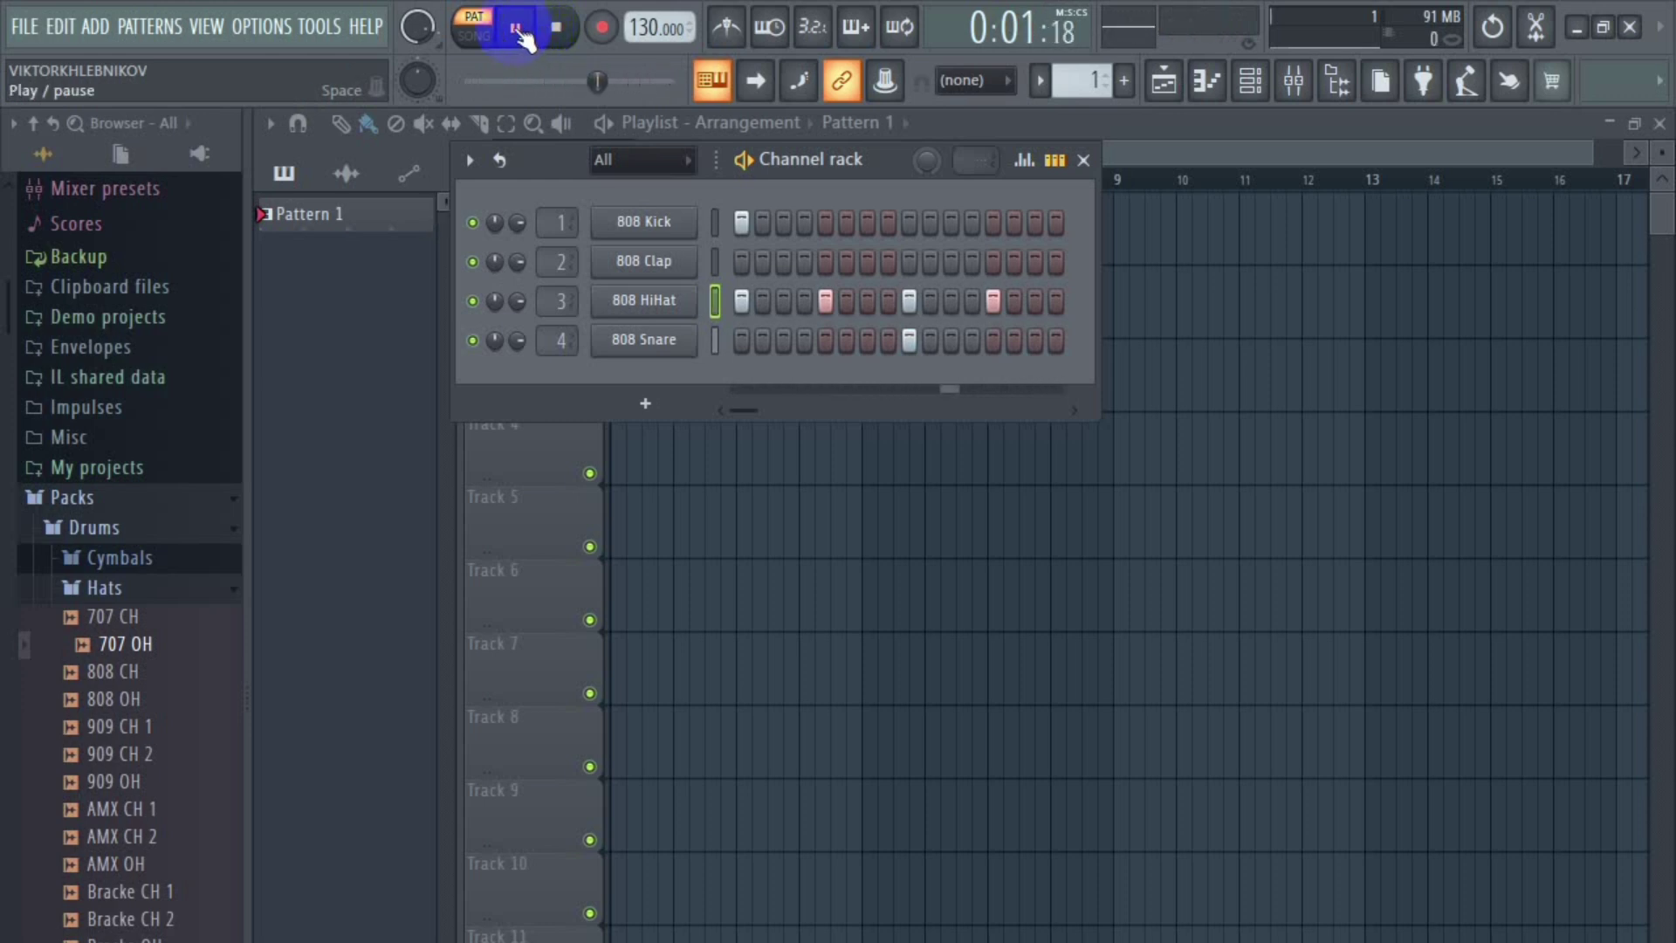
click(519, 30)
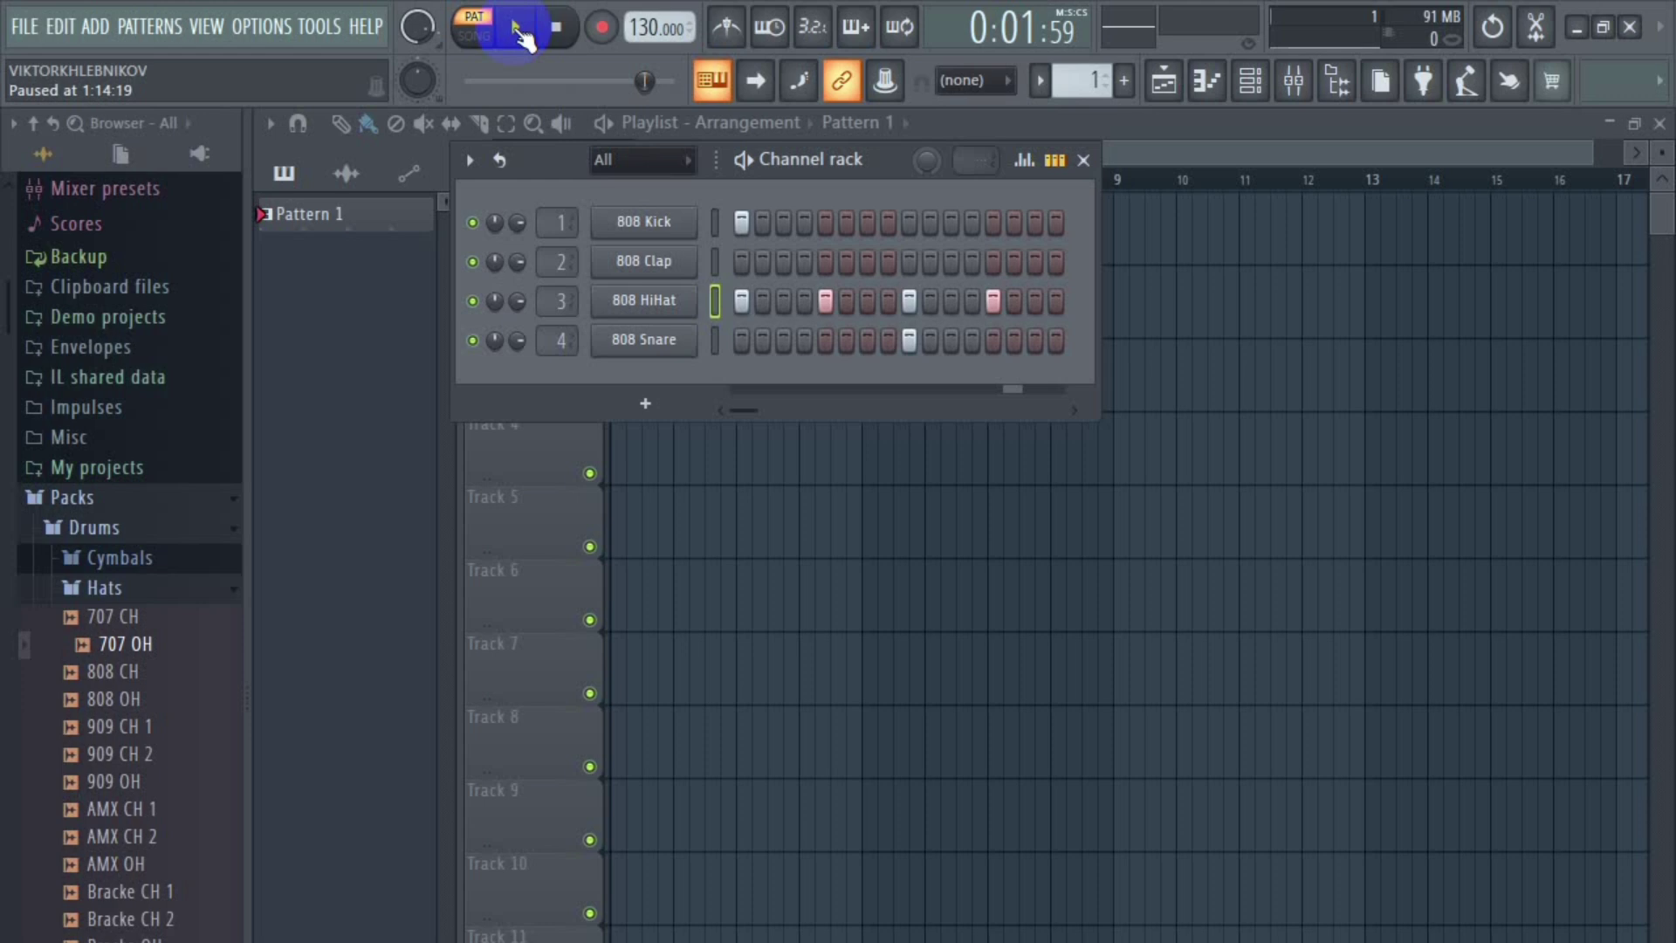
click(521, 32)
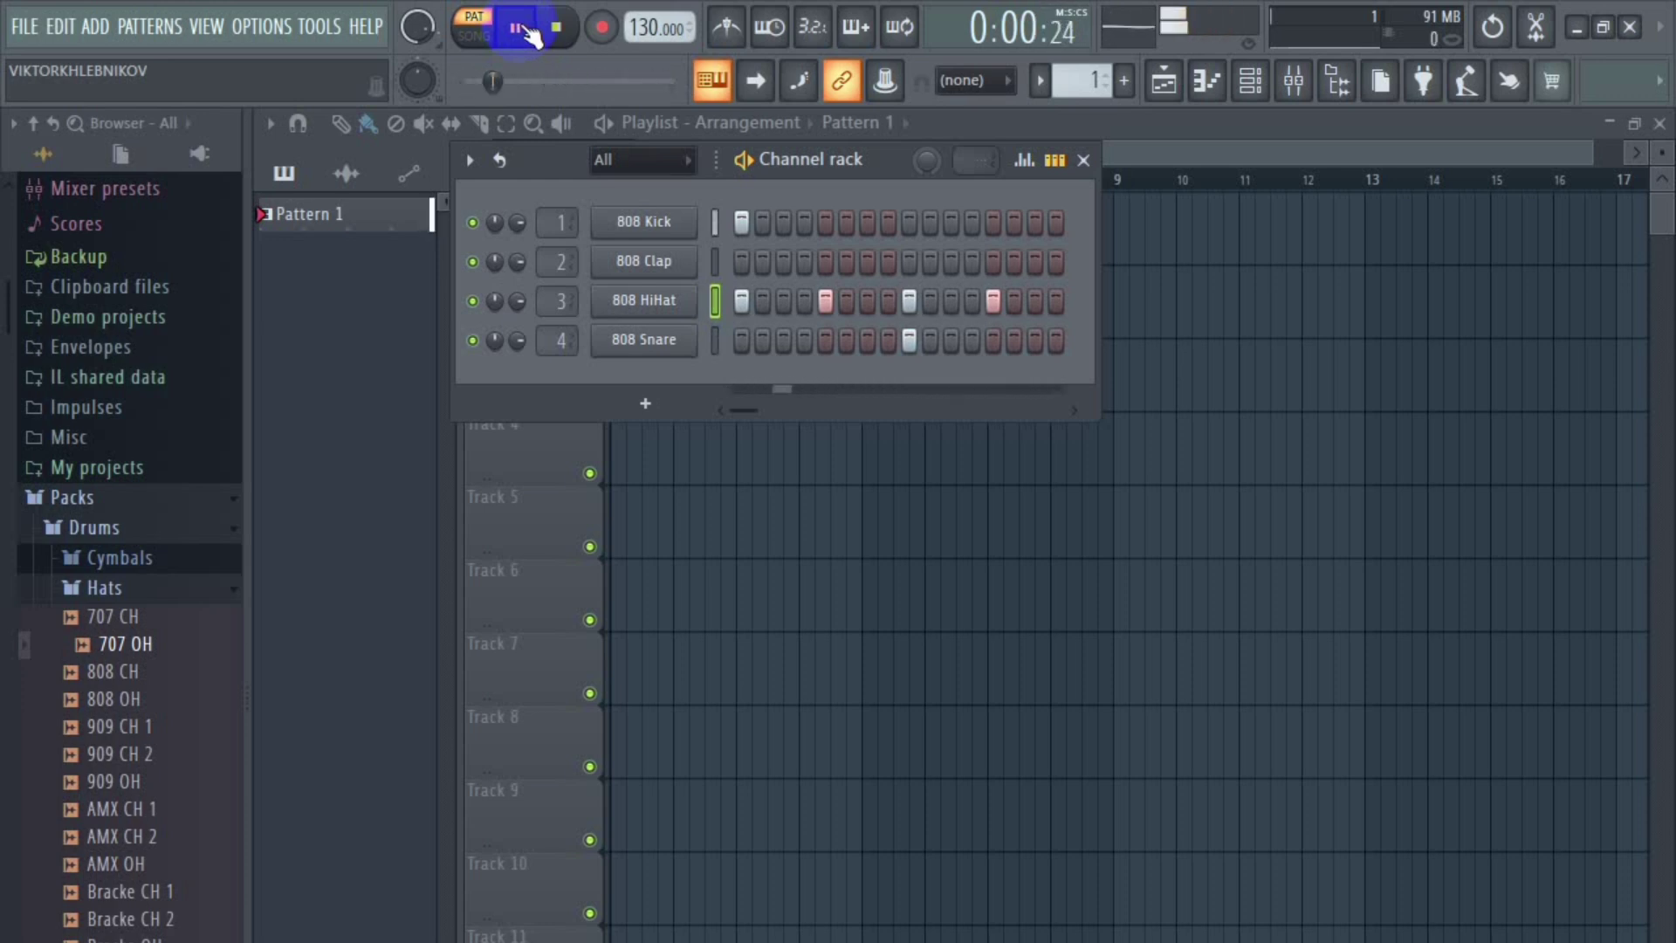
click(524, 29)
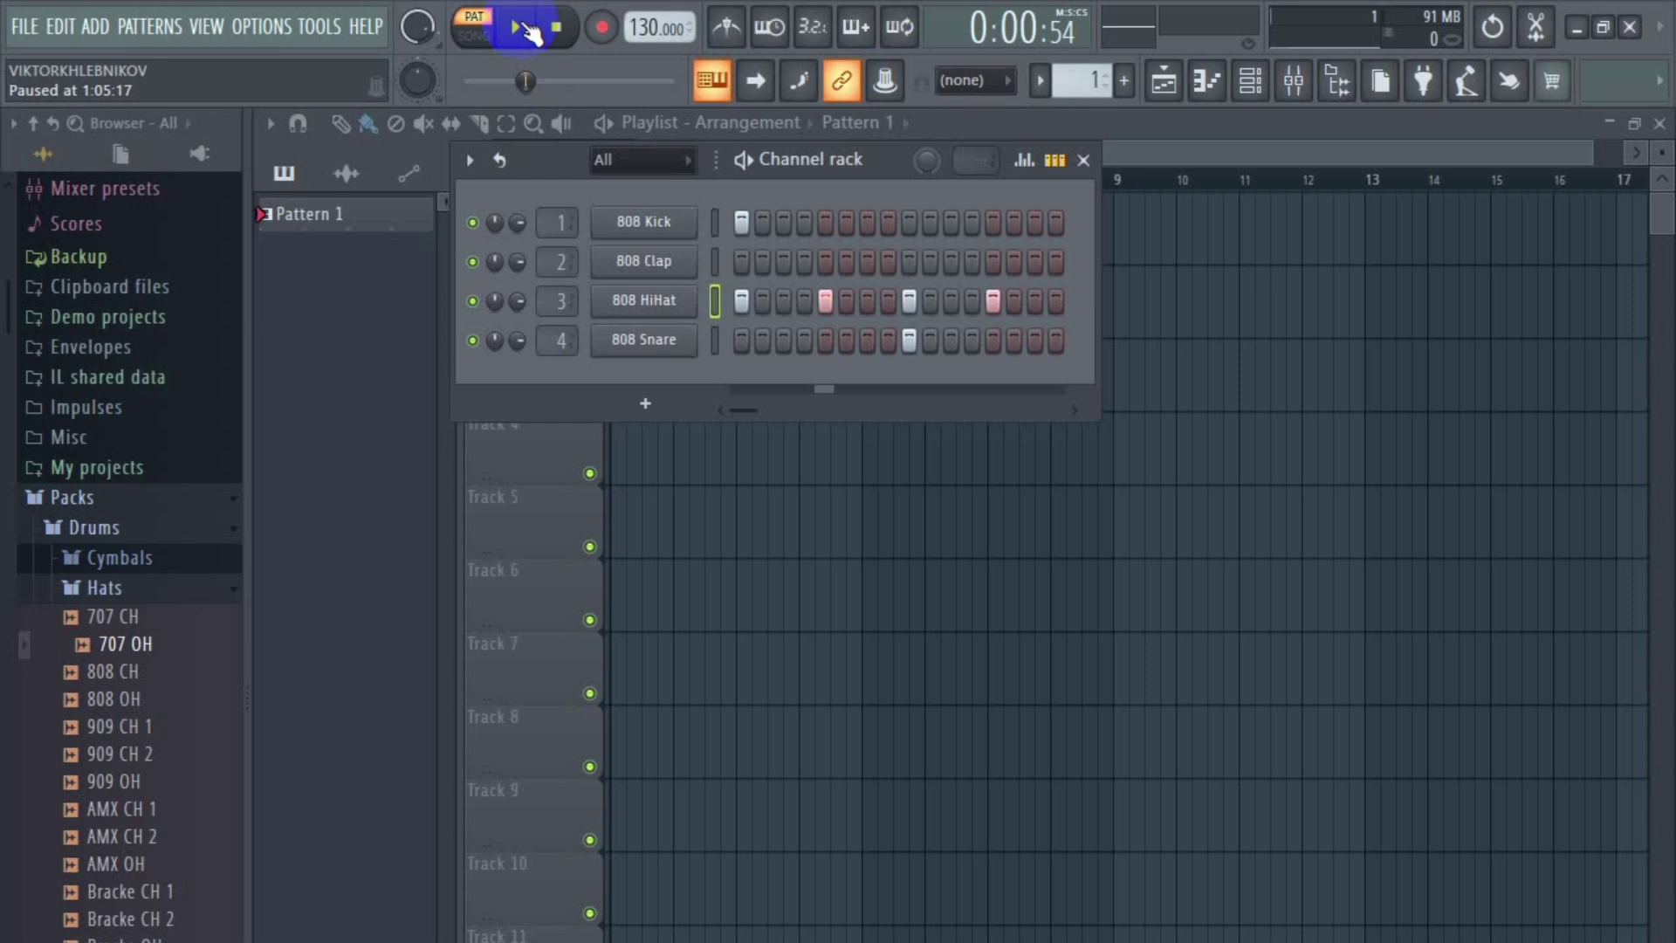
click(524, 29)
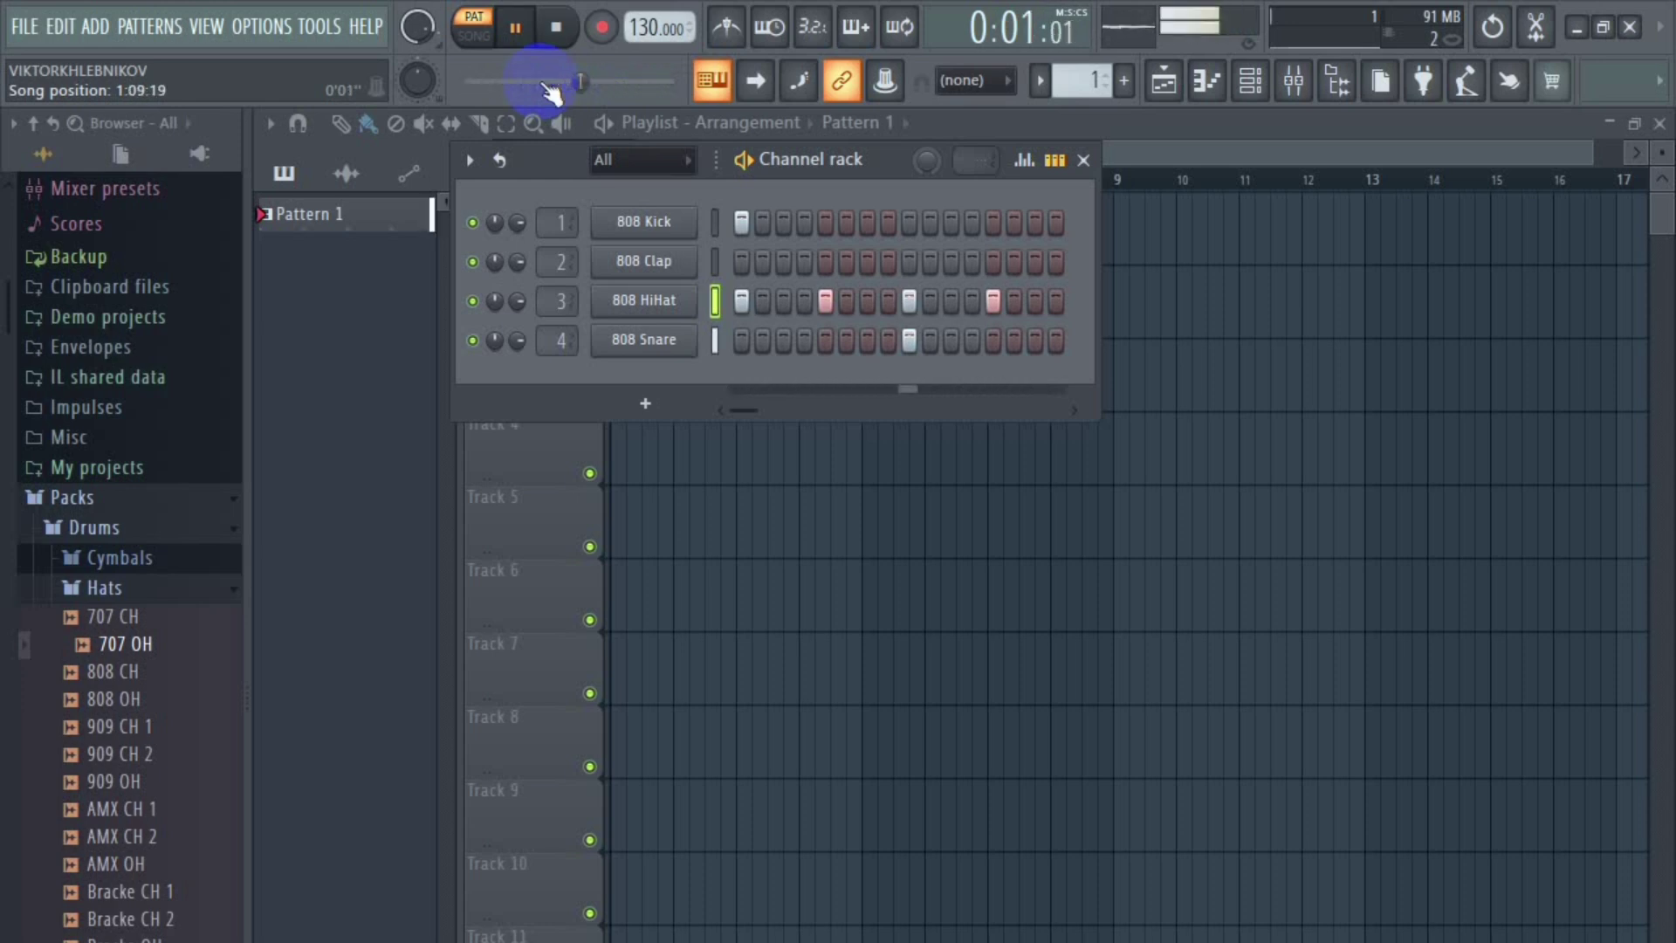
click(529, 35)
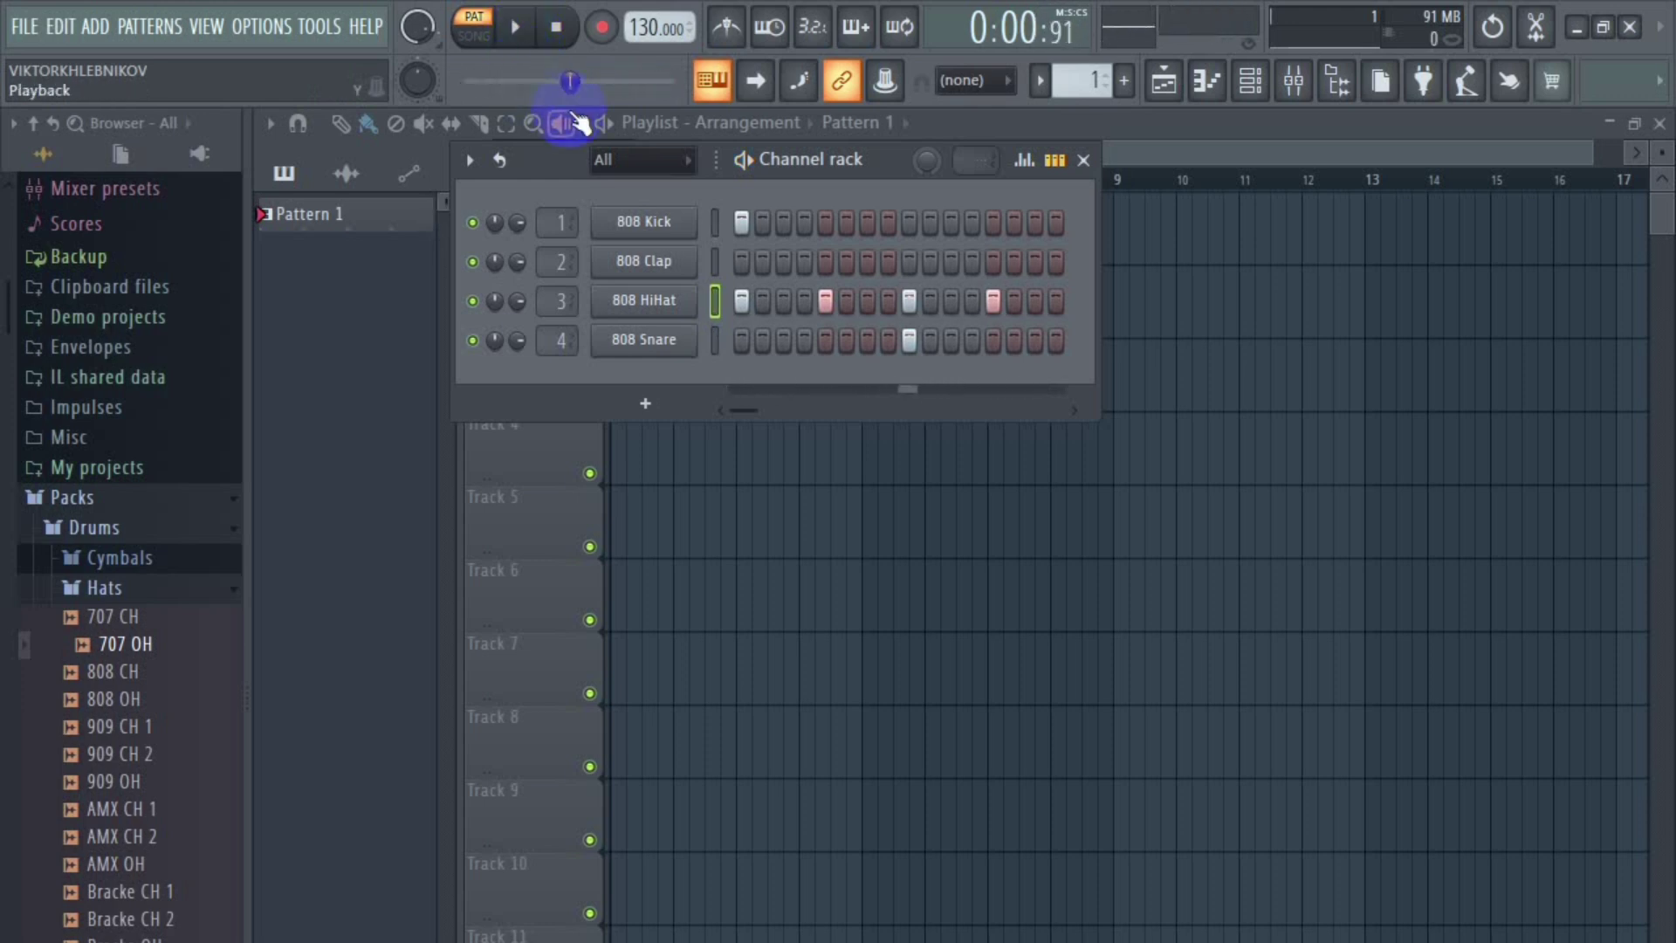
Step: Preview samples in the Hats pack and load 707 OH onto channel 2 in place of the 808 Clap
drag(131, 644, 126, 650)
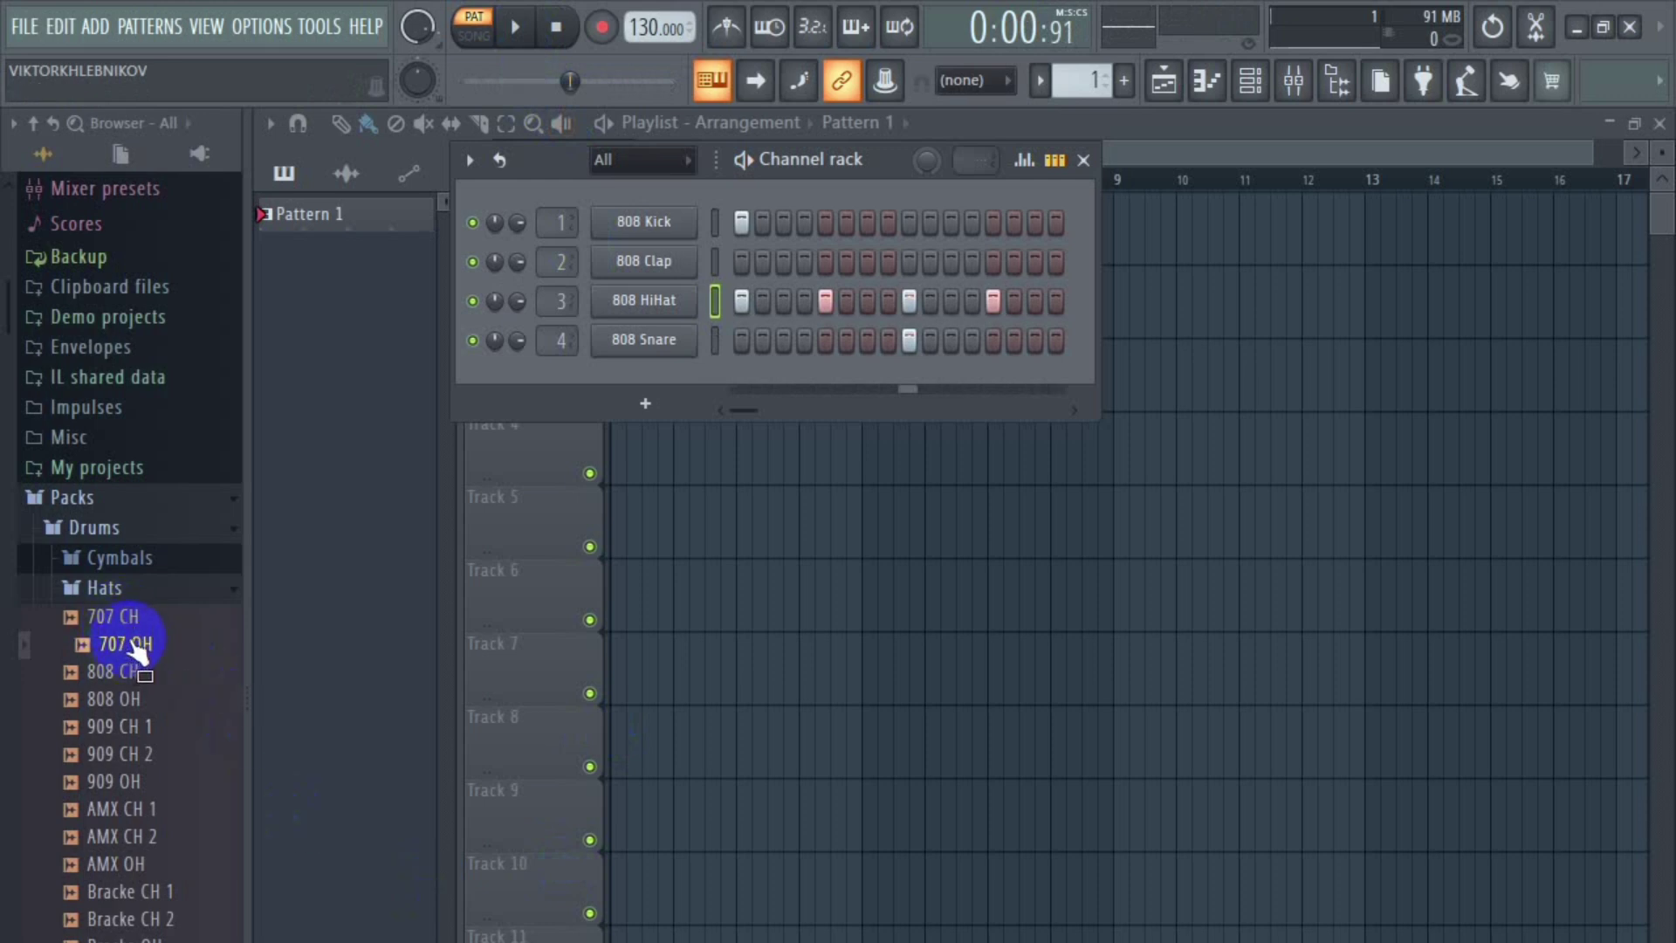
click(131, 646)
click(143, 647)
click(146, 647)
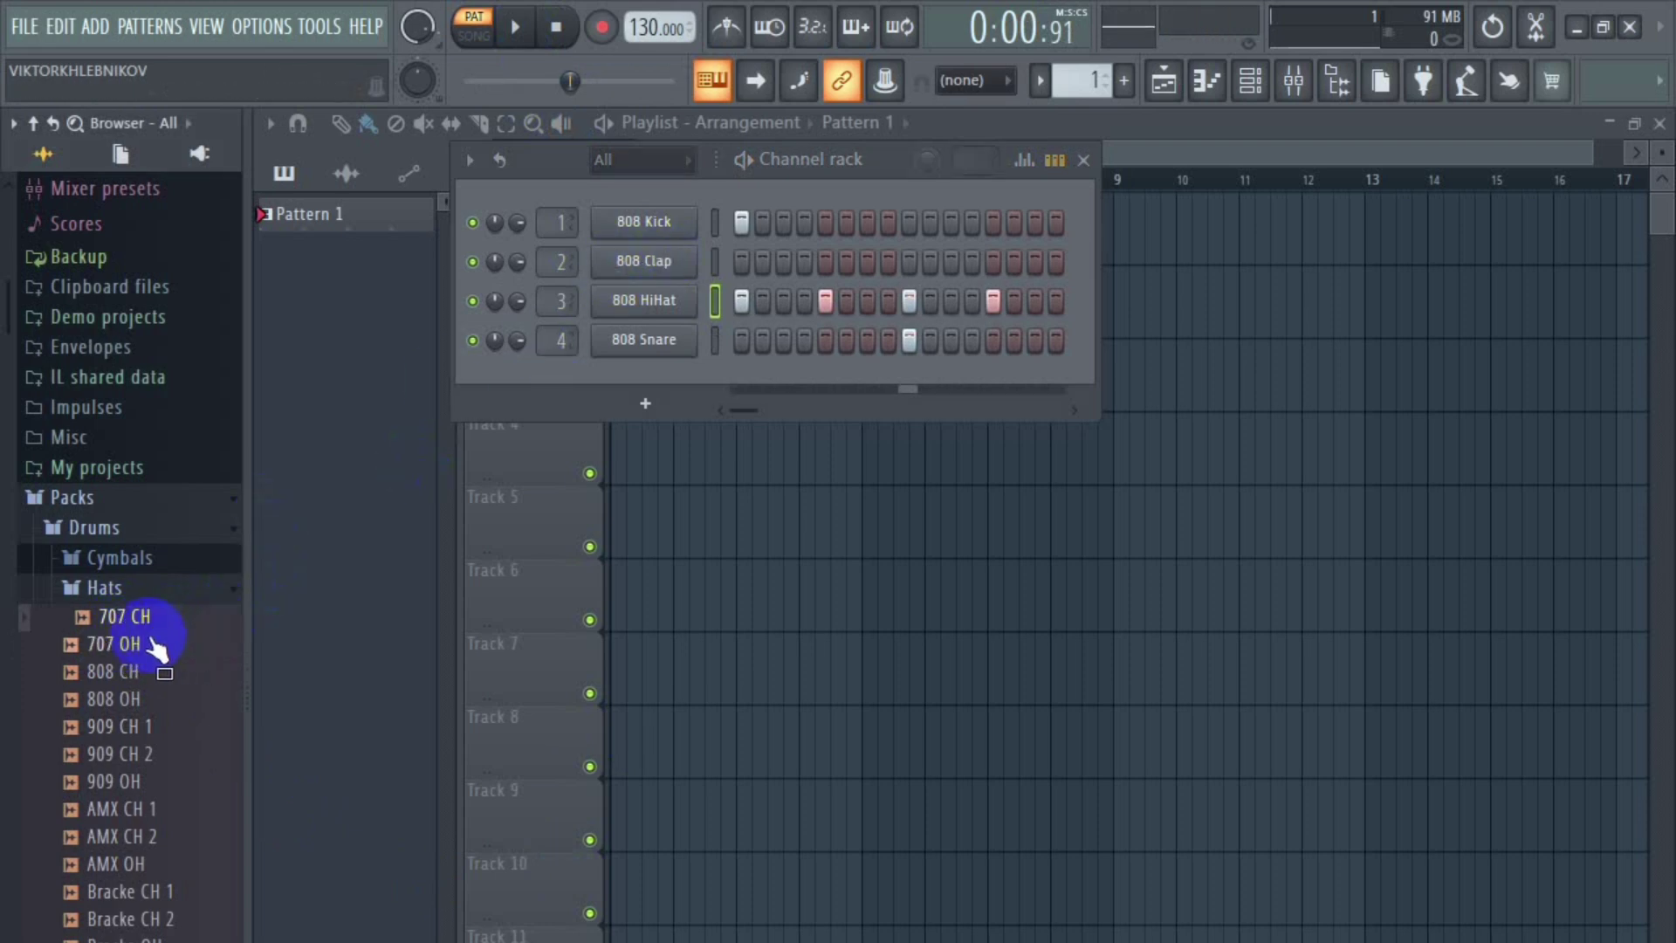
click(116, 646)
drag(114, 645, 630, 260)
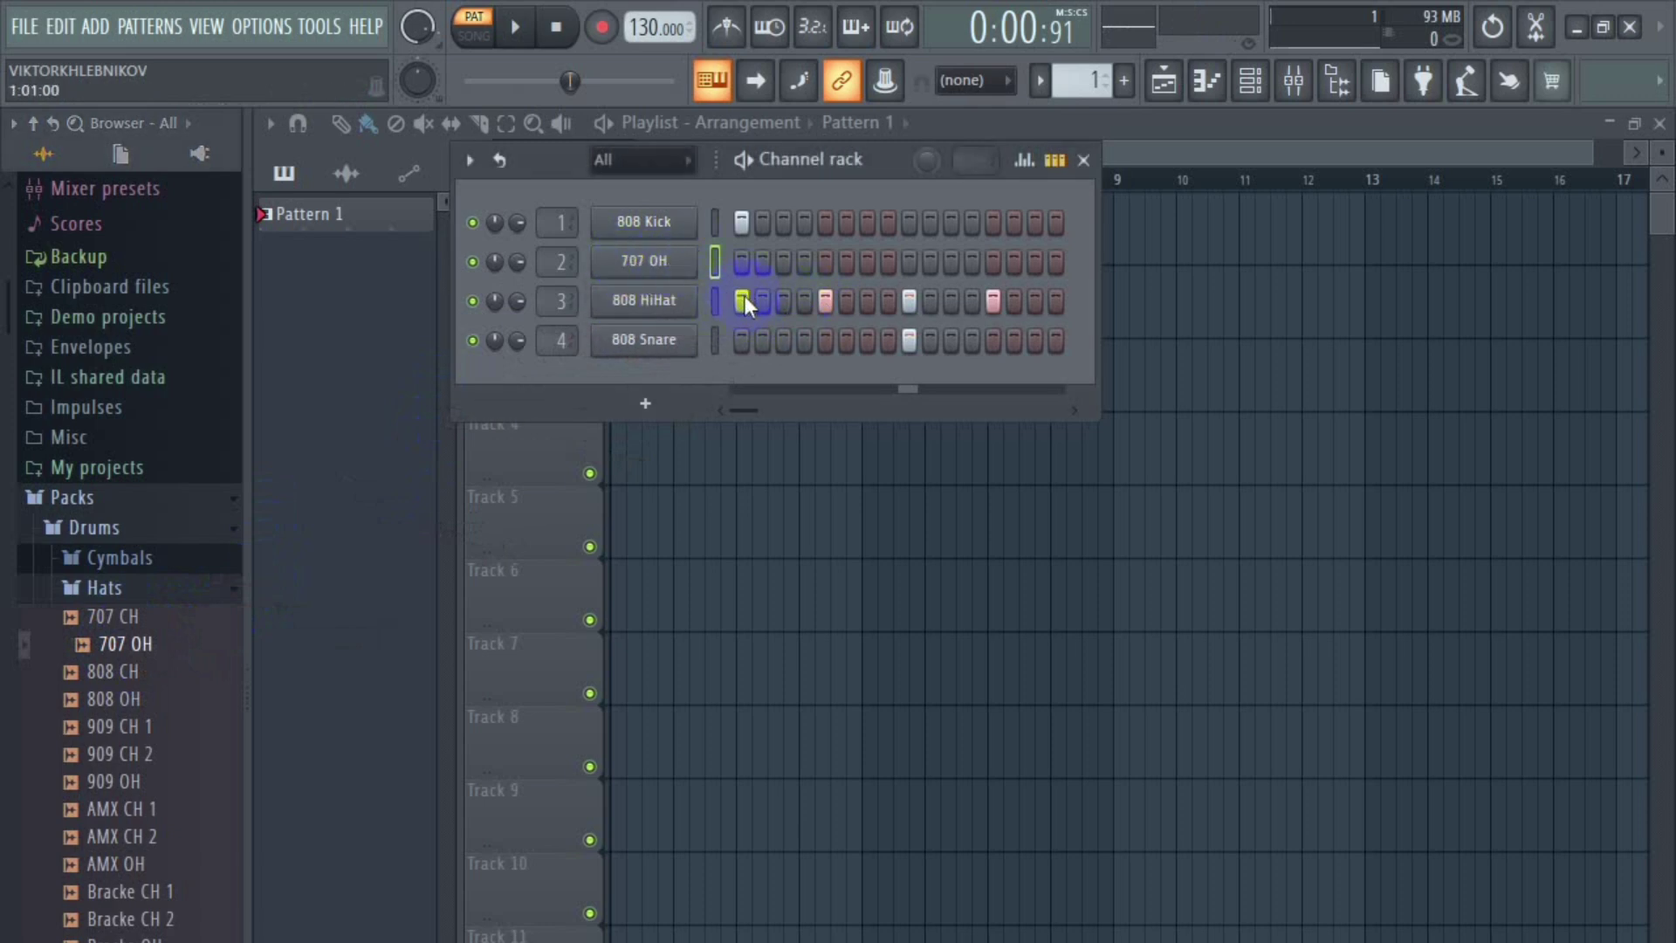
Step: Replace the 808 HiHat hit on step 13 with a 707 OH hit and play the pattern
click(991, 301)
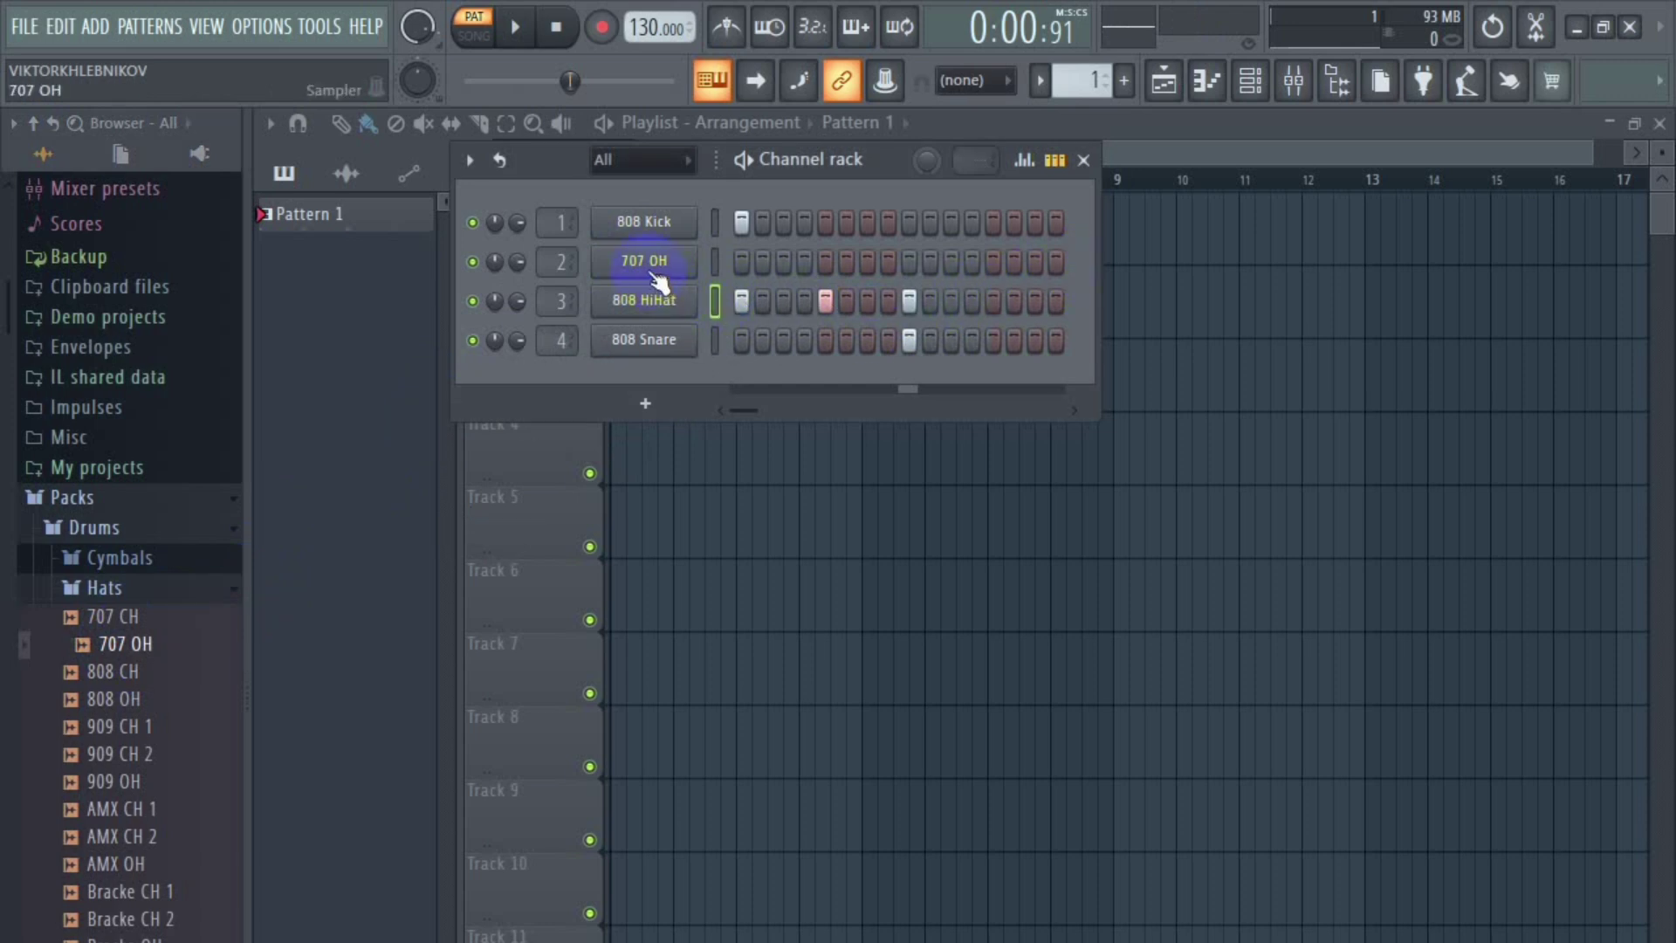
click(994, 262)
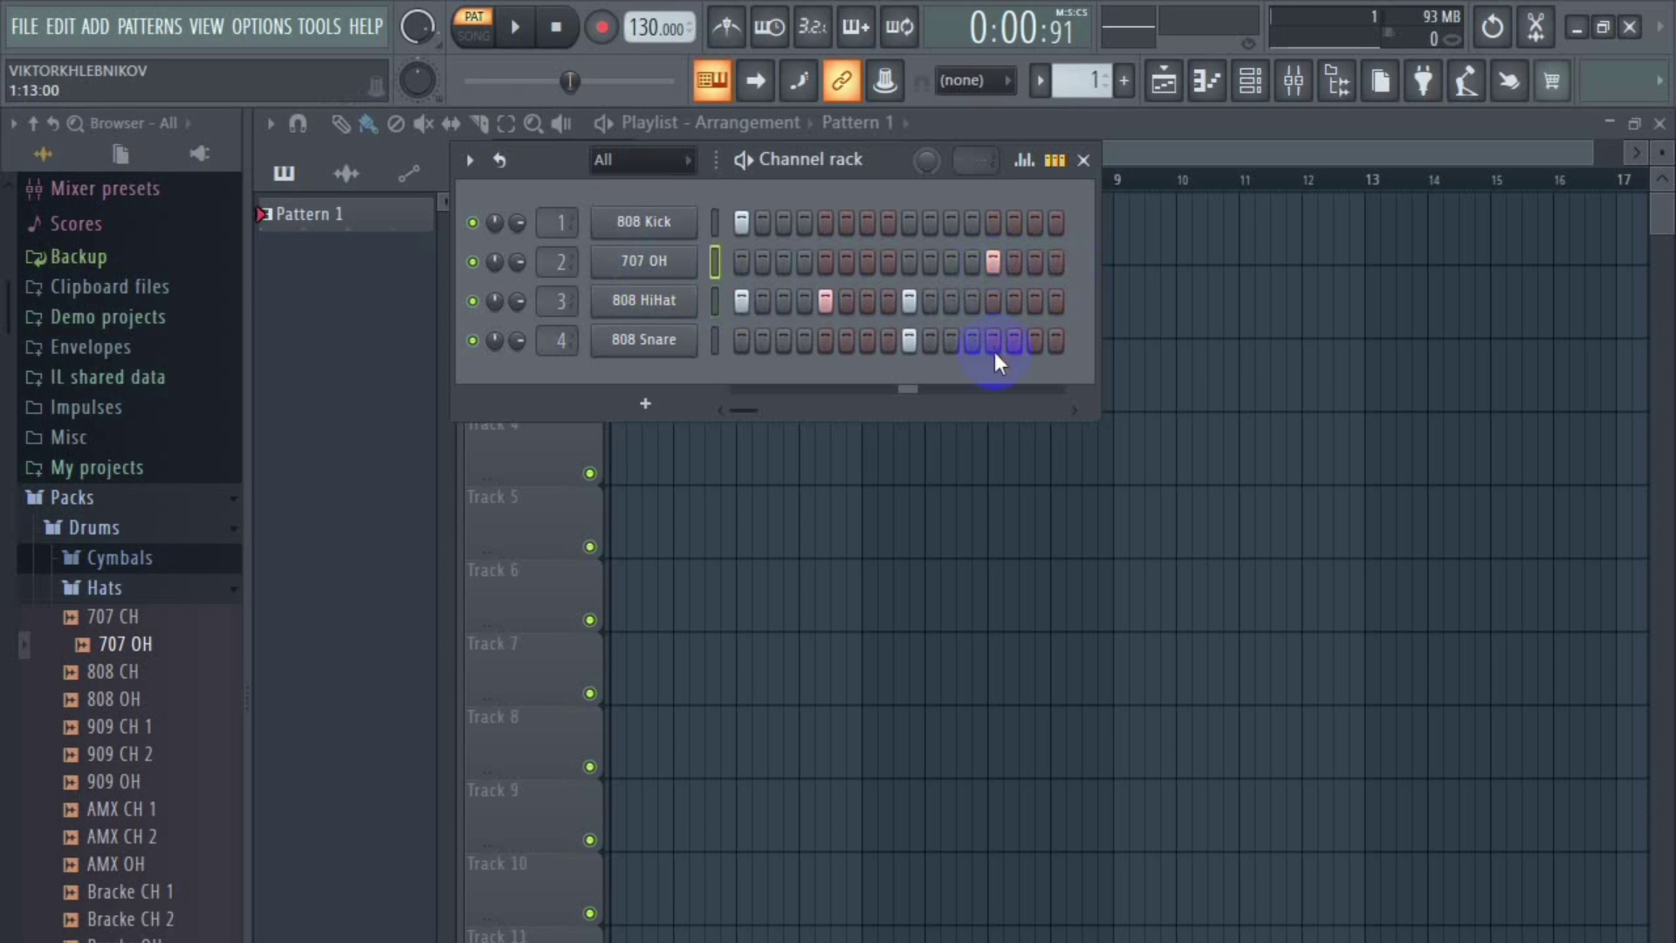
click(991, 301)
click(993, 301)
click(911, 296)
click(522, 33)
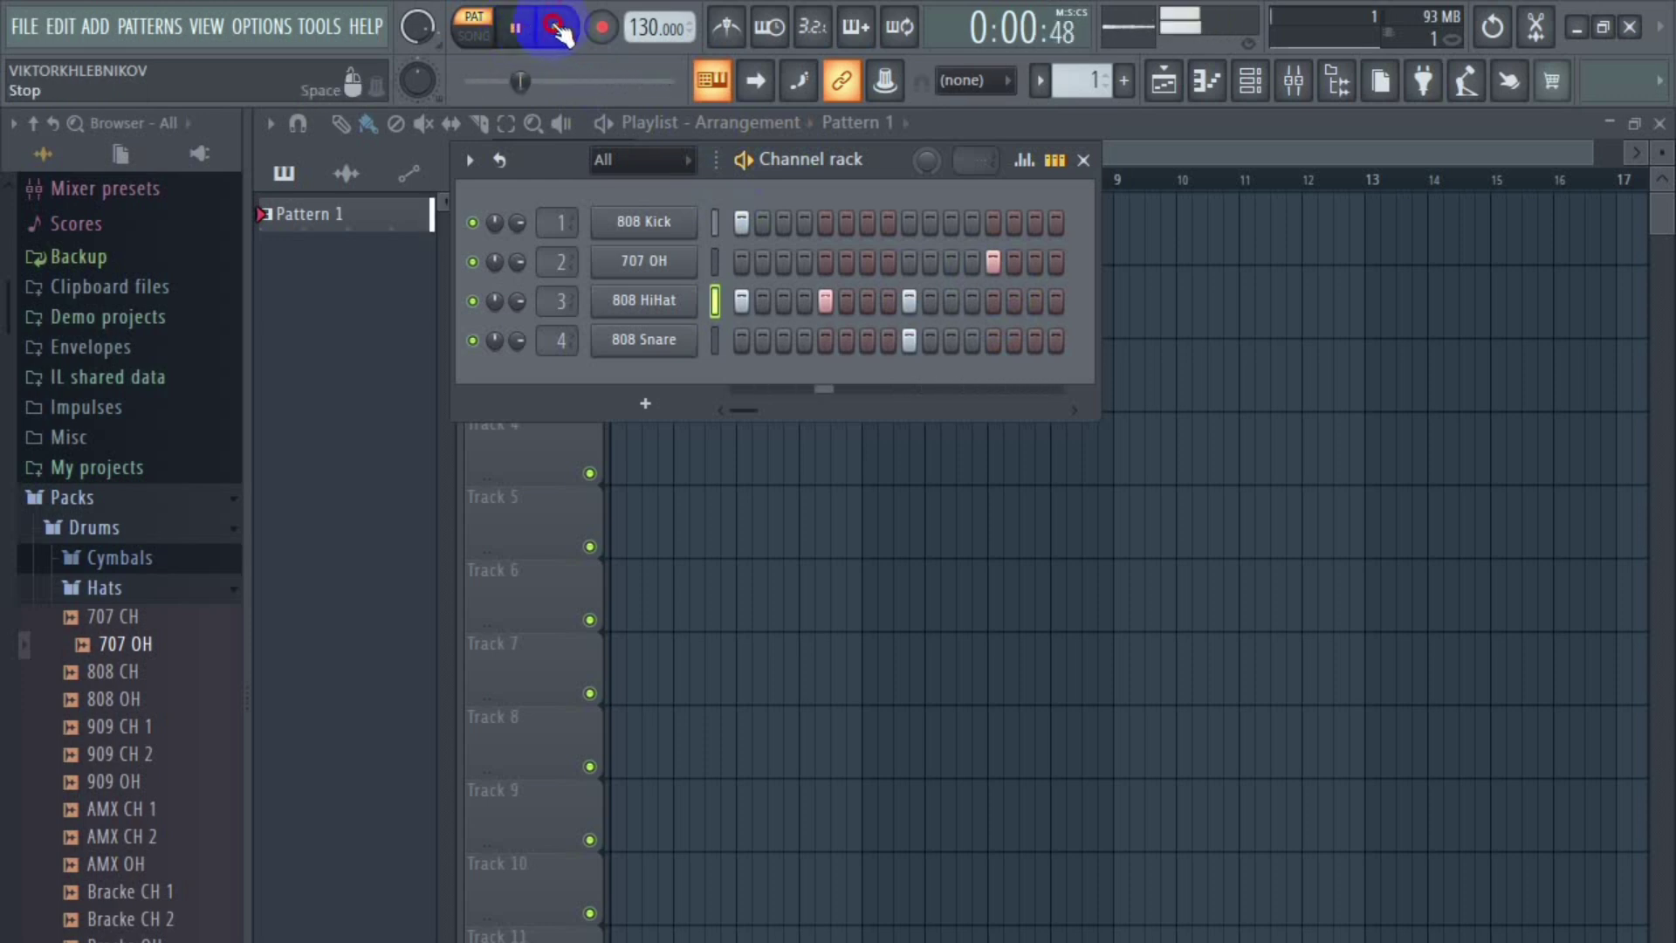
click(524, 44)
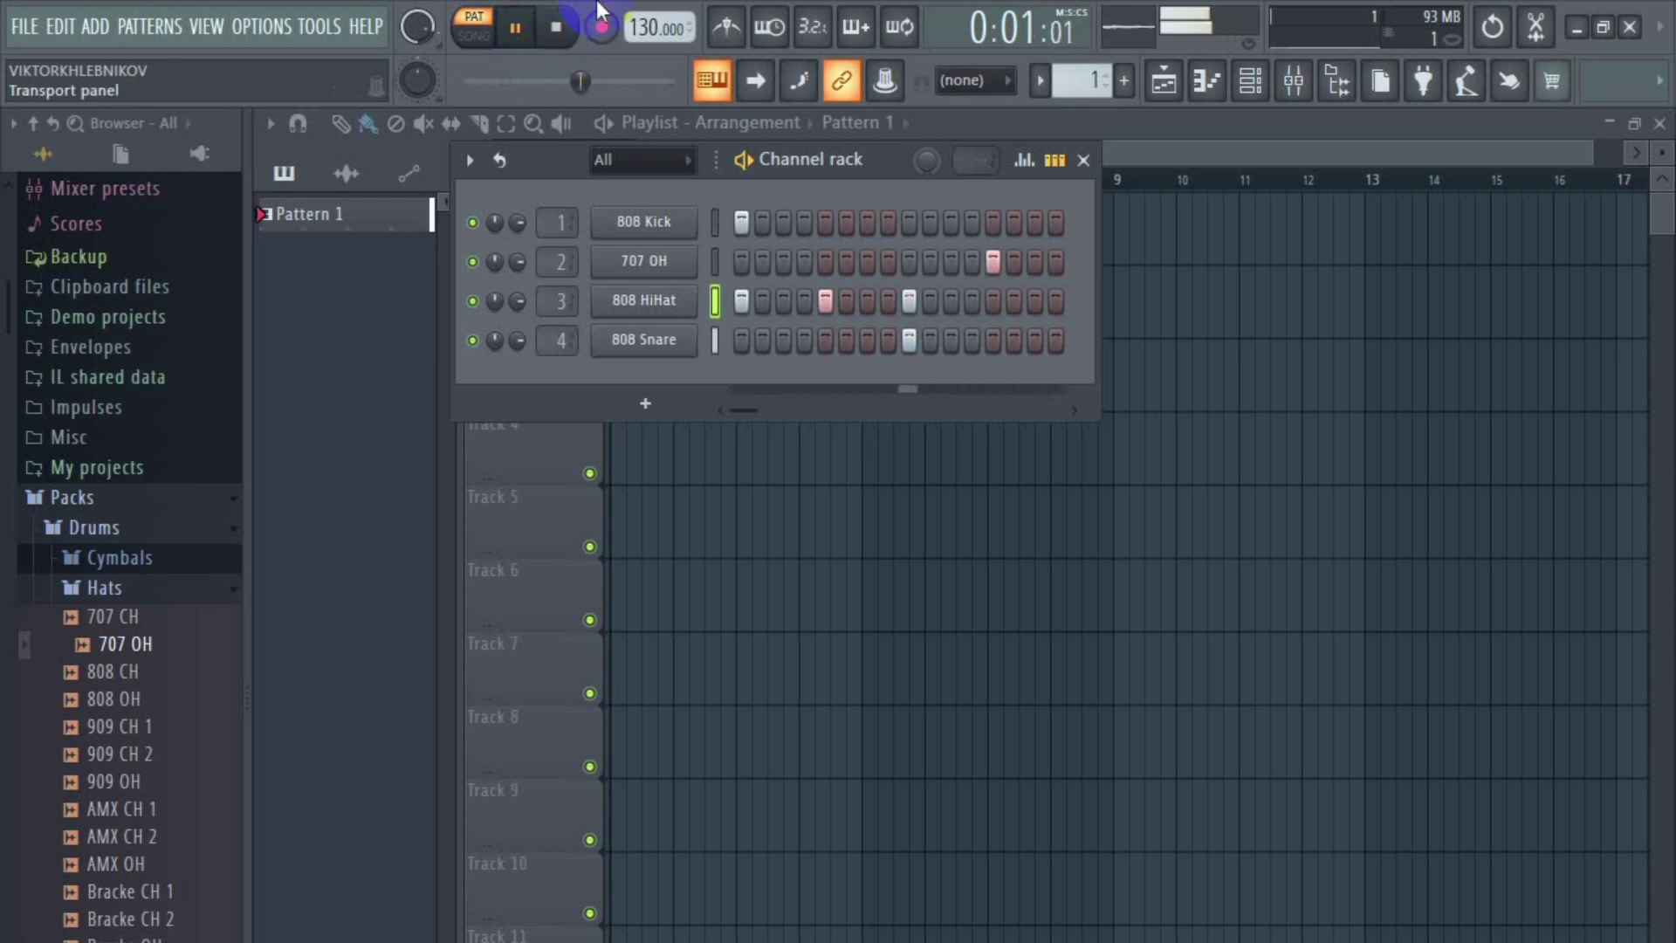
Step: Move the 707 OH hit from step 13 to step 1, restoring the 808 HiHat on step 13, and play the pattern
click(993, 262)
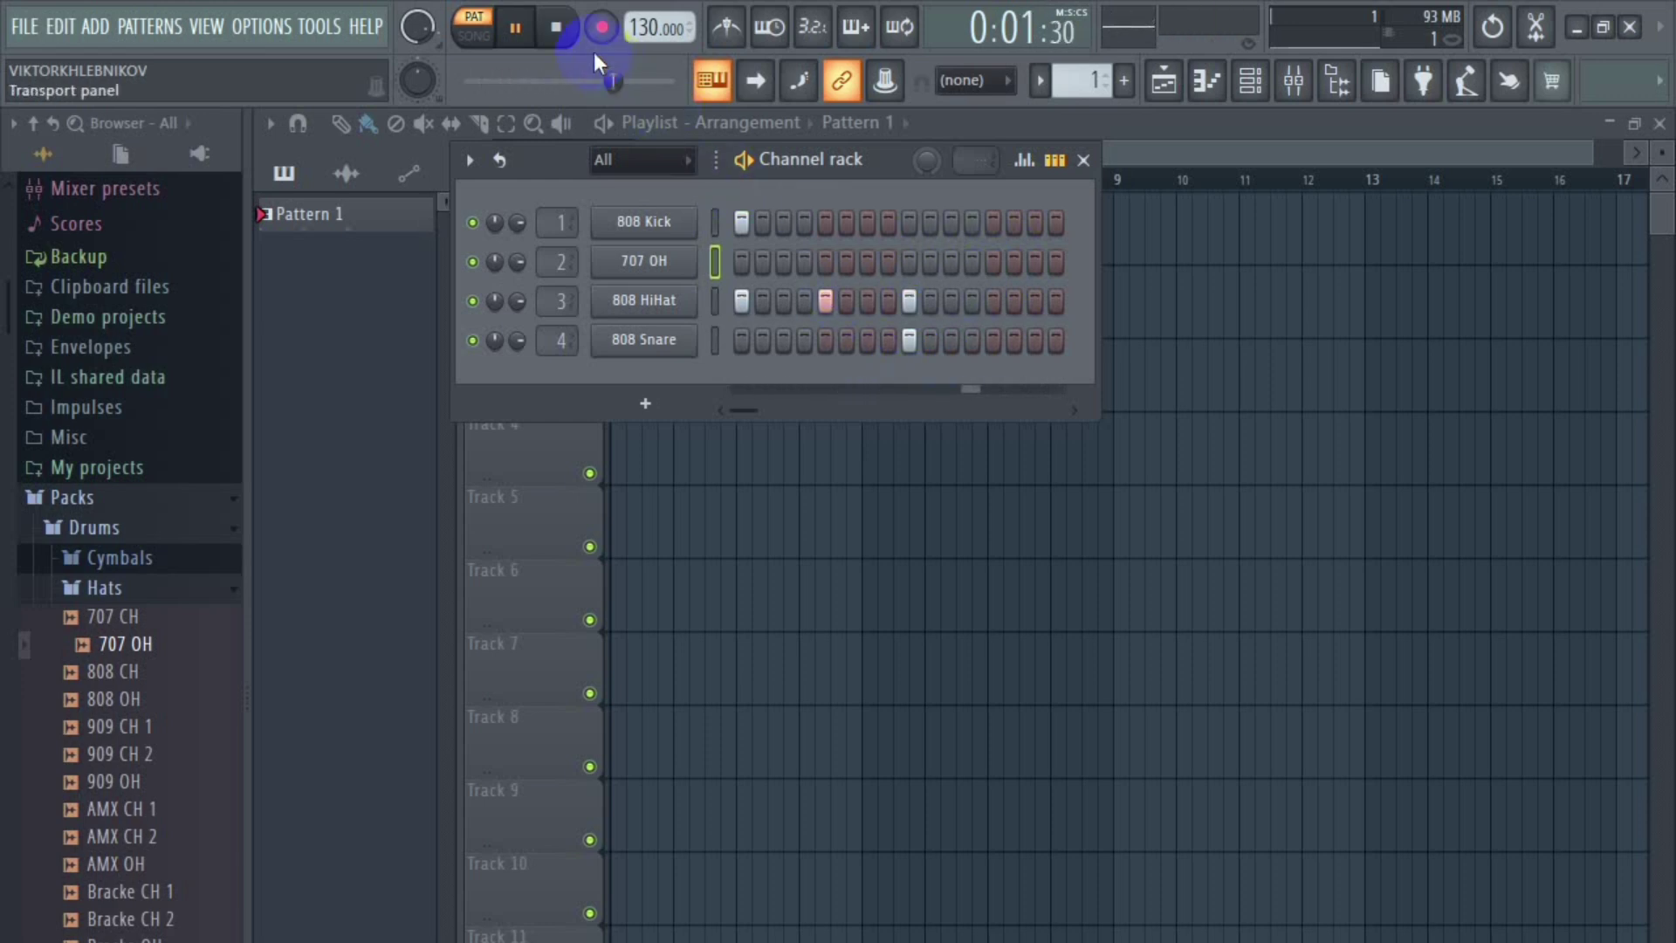
click(555, 27)
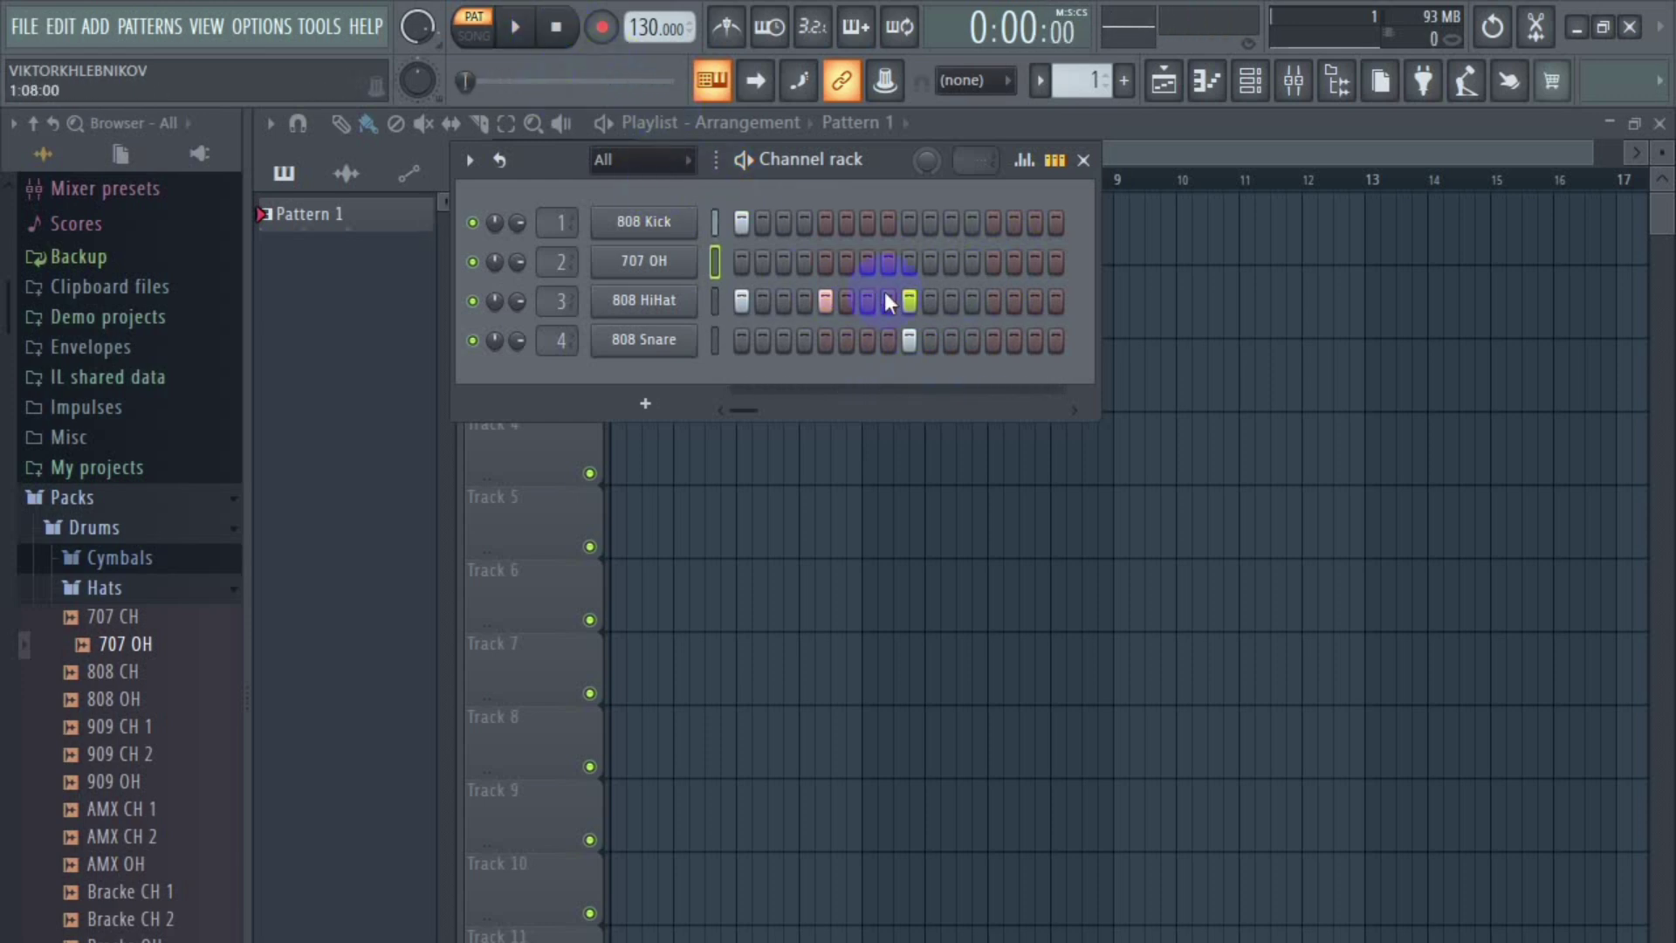
click(992, 301)
click(742, 261)
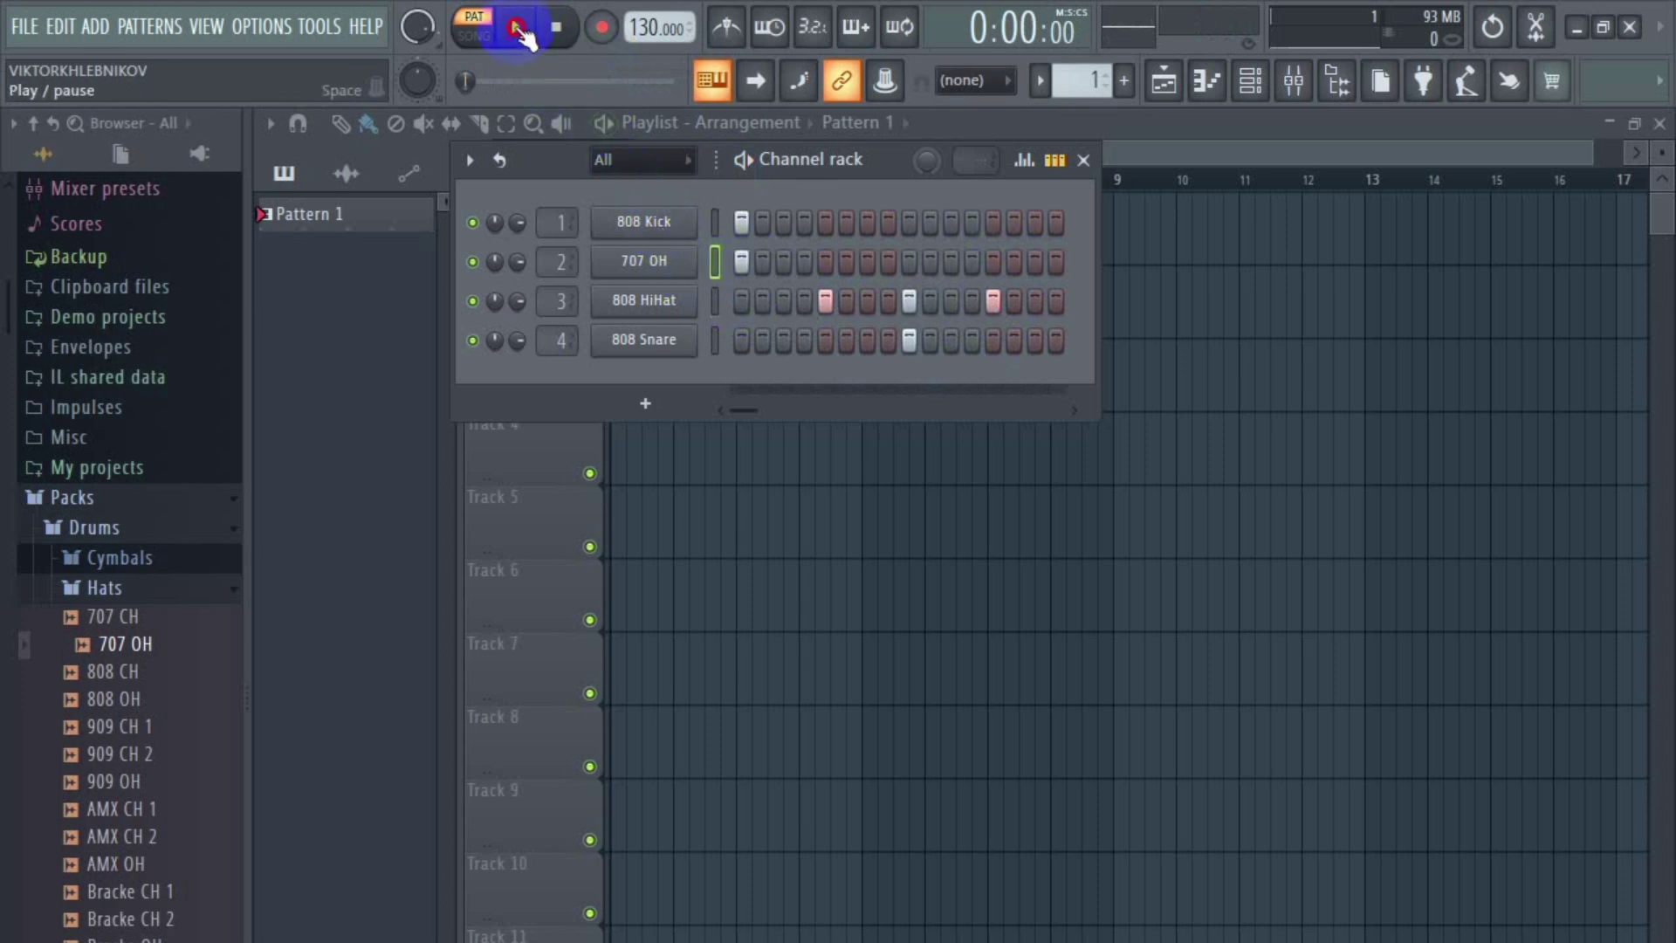
click(520, 31)
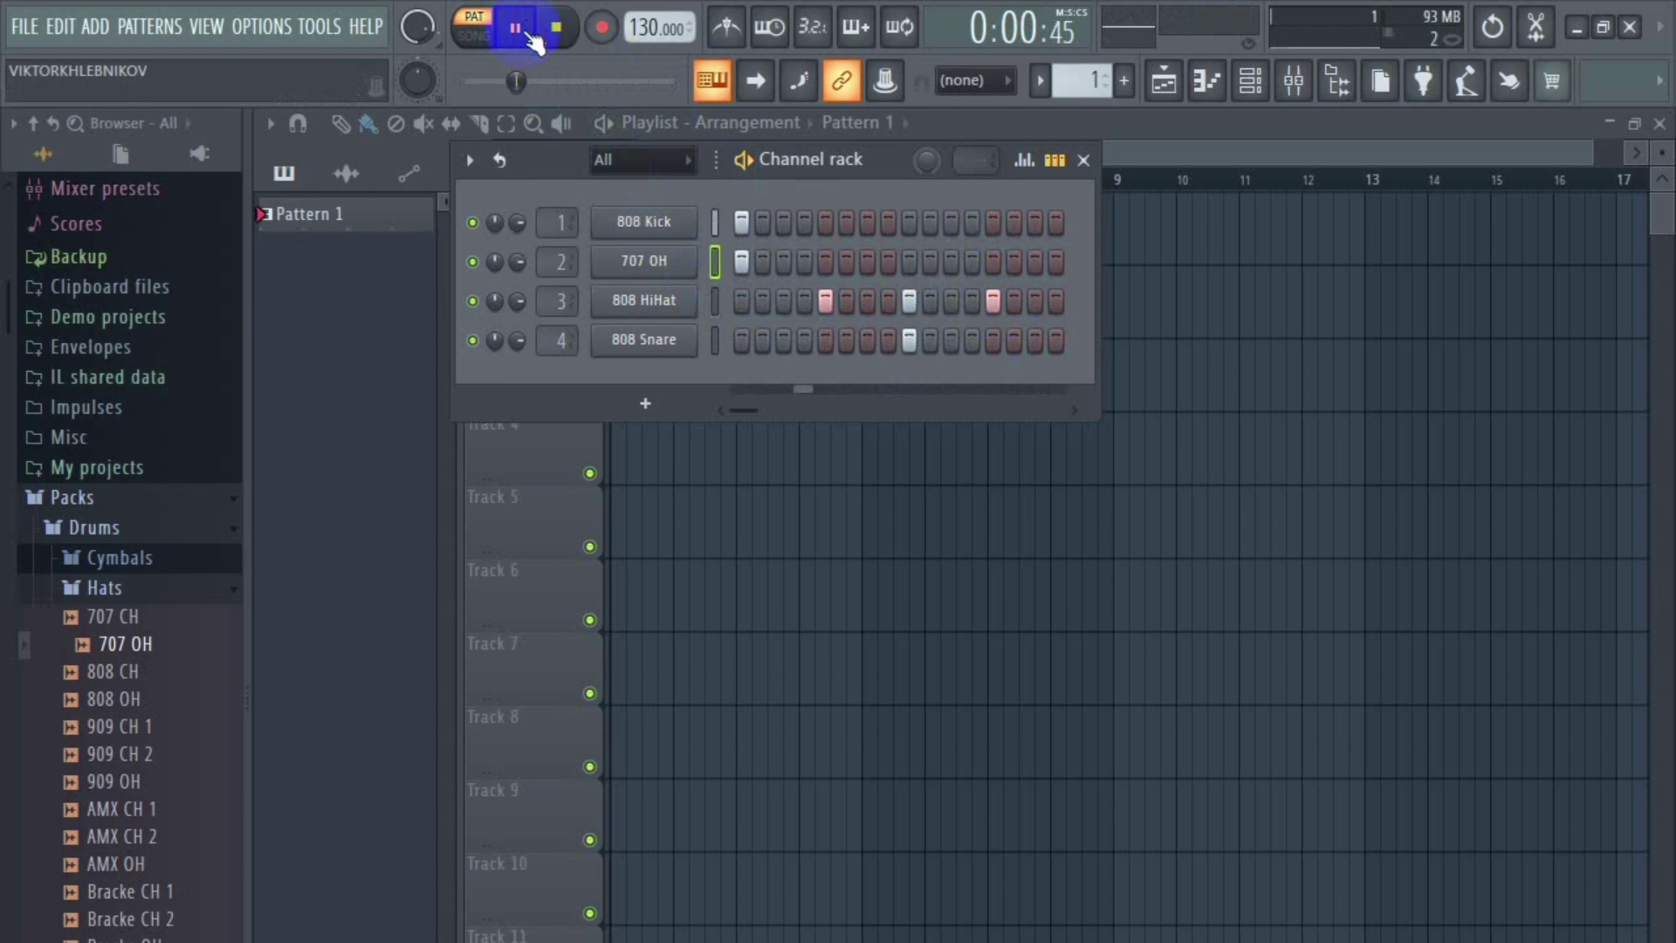
Step: Move the 707 OH hit from step 1 to step 5 and the 808 HiHat hit from step 5 to step 1
click(741, 301)
click(741, 261)
click(826, 300)
click(826, 261)
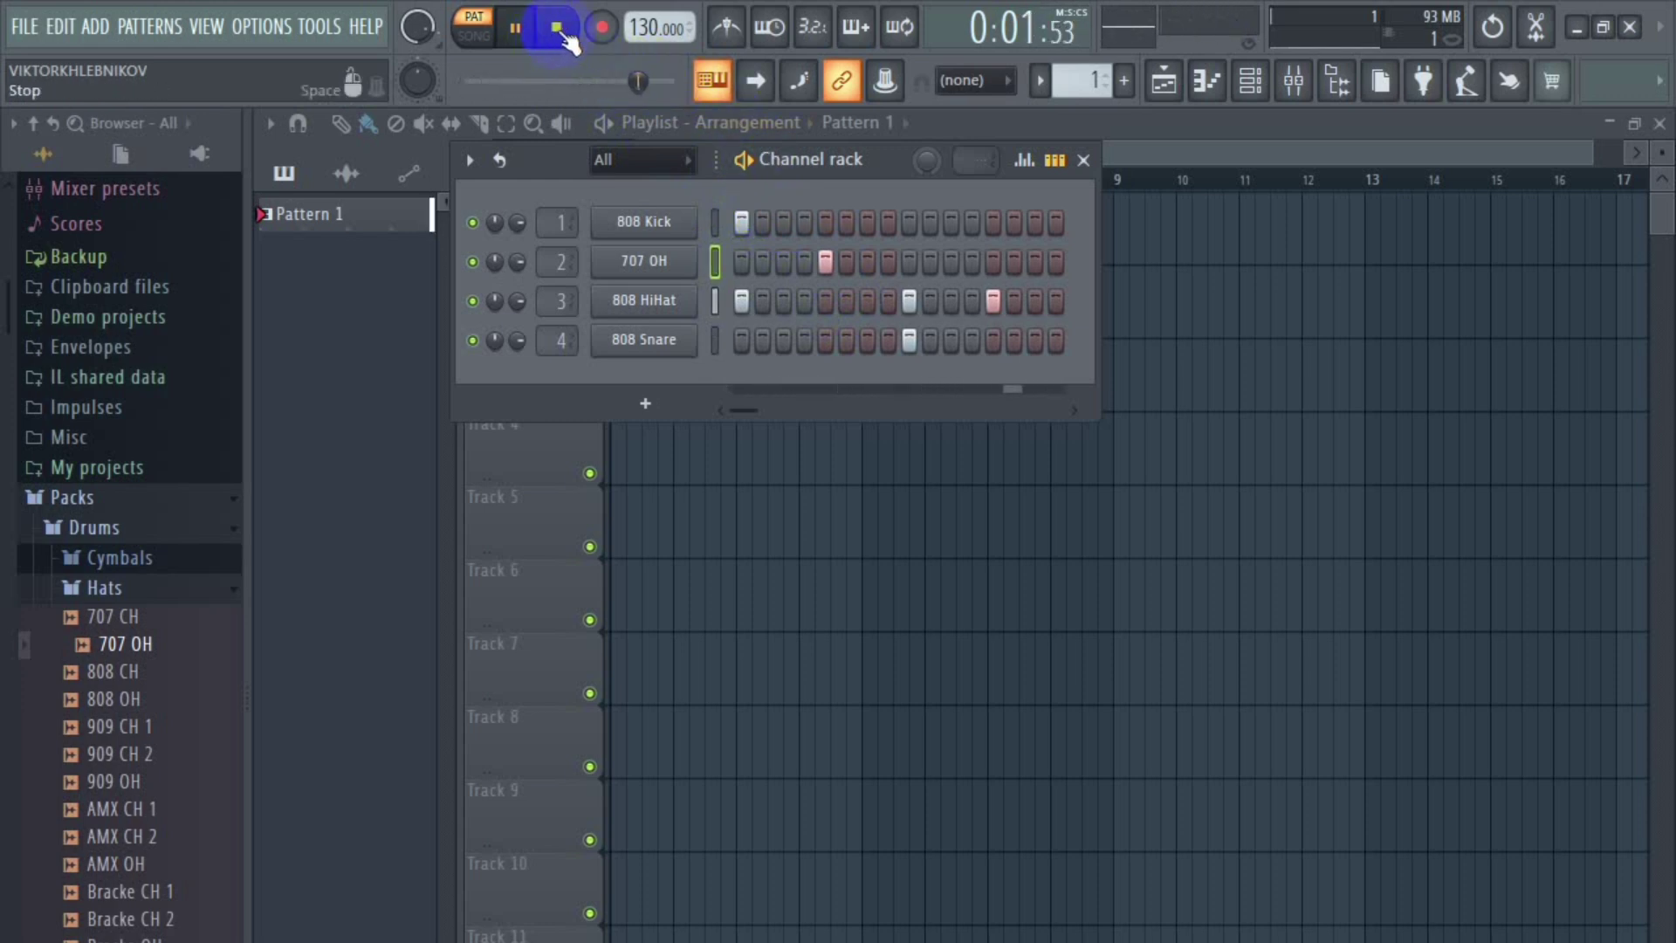
Step: Move the 707 OH hit from step 5 to step 9 and the 808 HiHat hit from step 9 to step 5 during playback
click(827, 301)
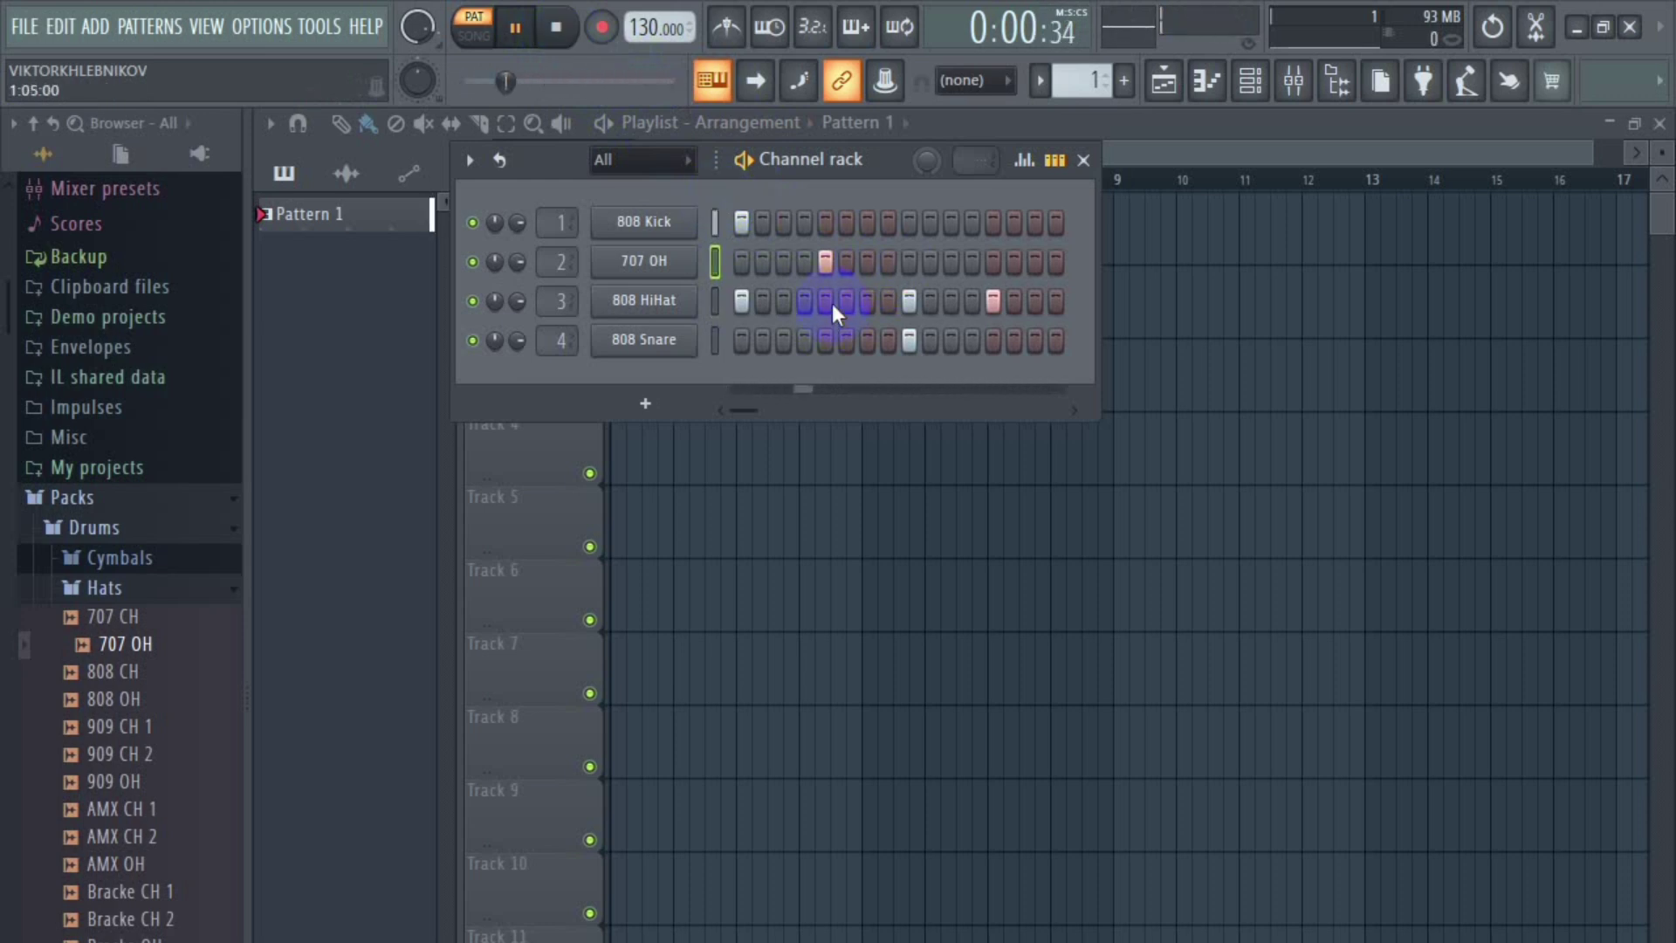
click(904, 260)
click(904, 301)
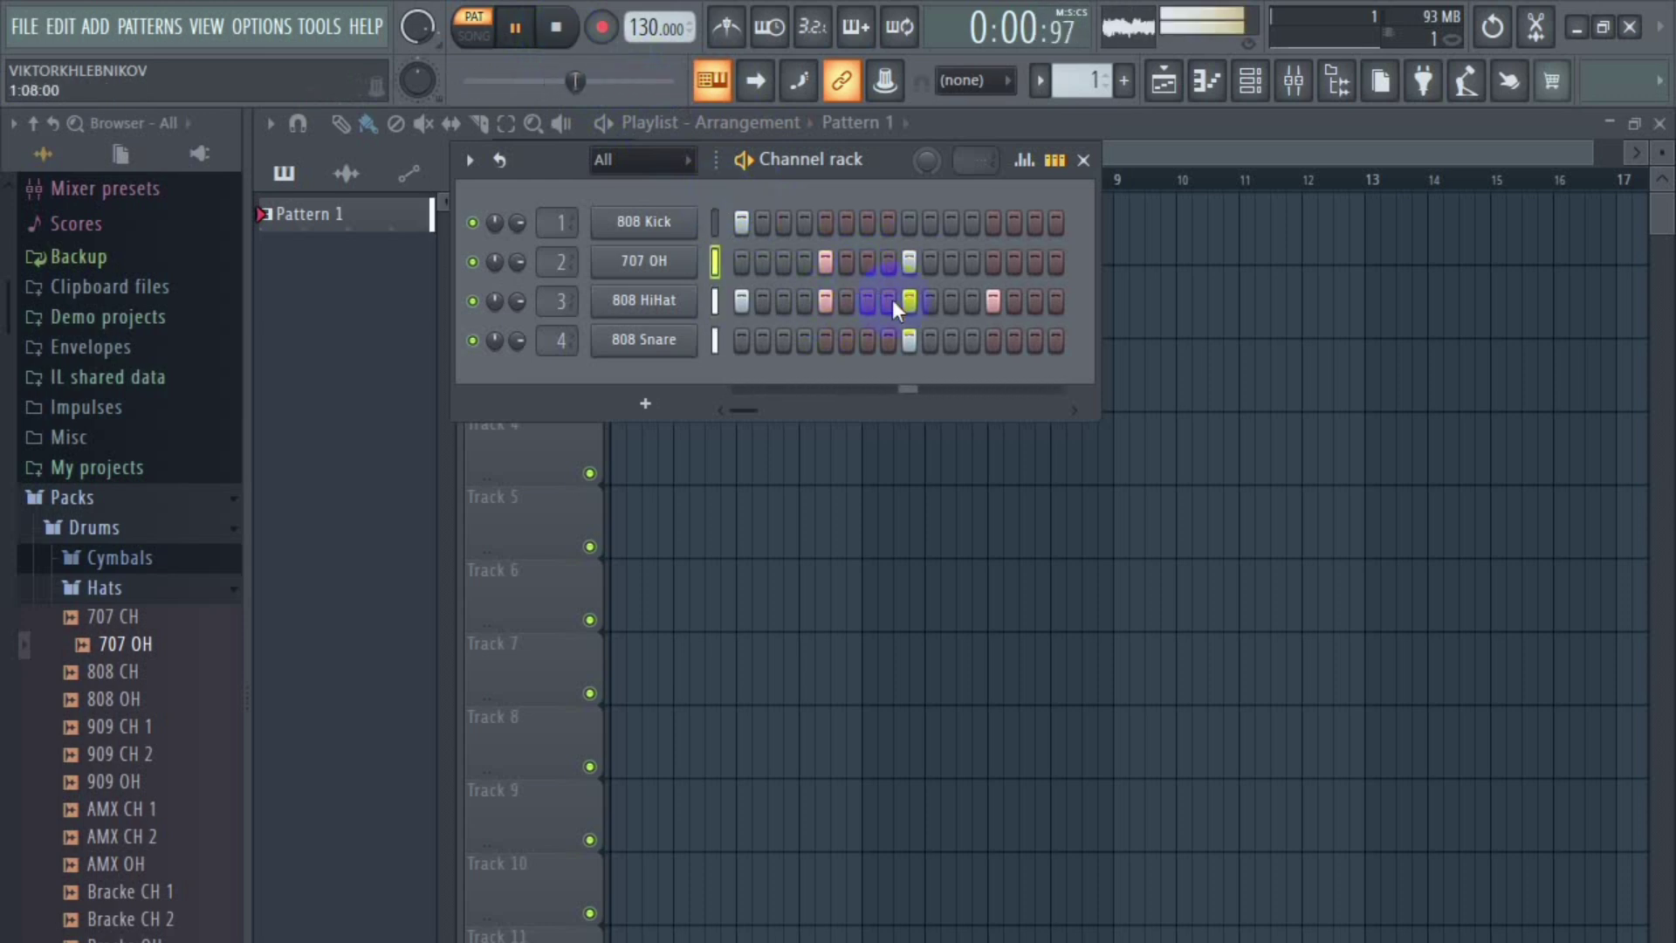
right_click(829, 262)
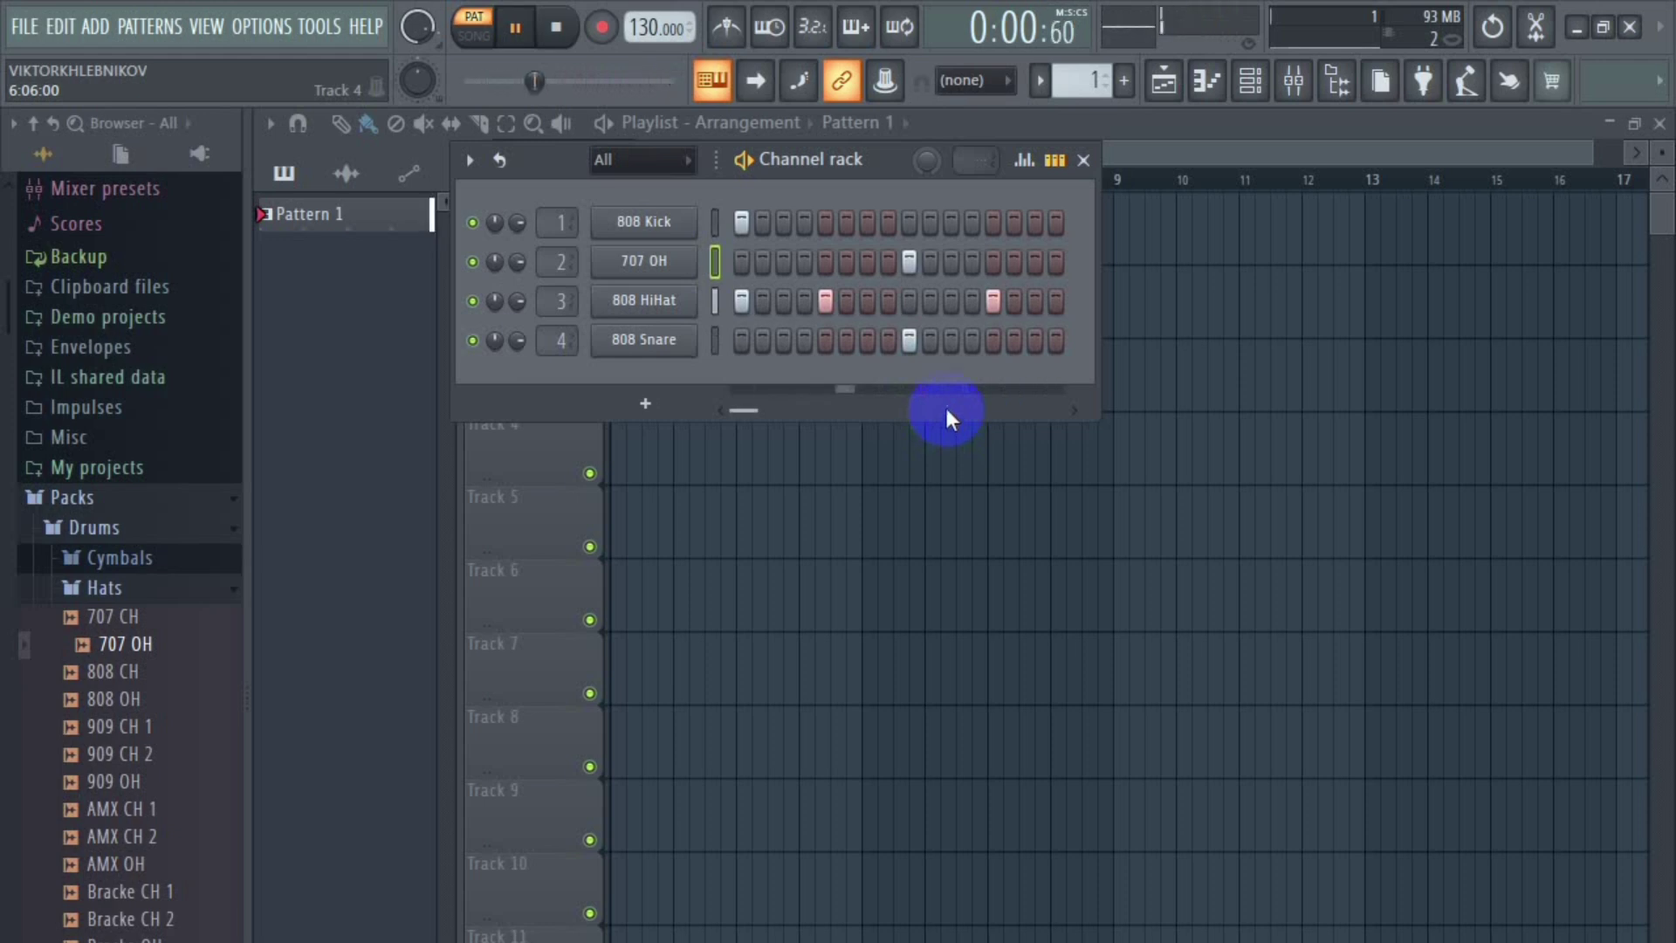
Step: Move the 707 OH hit from step 9 to step 13 and the 808 HiHat hit from step 13 to step 9, and play the pattern
click(909, 301)
click(912, 260)
click(994, 261)
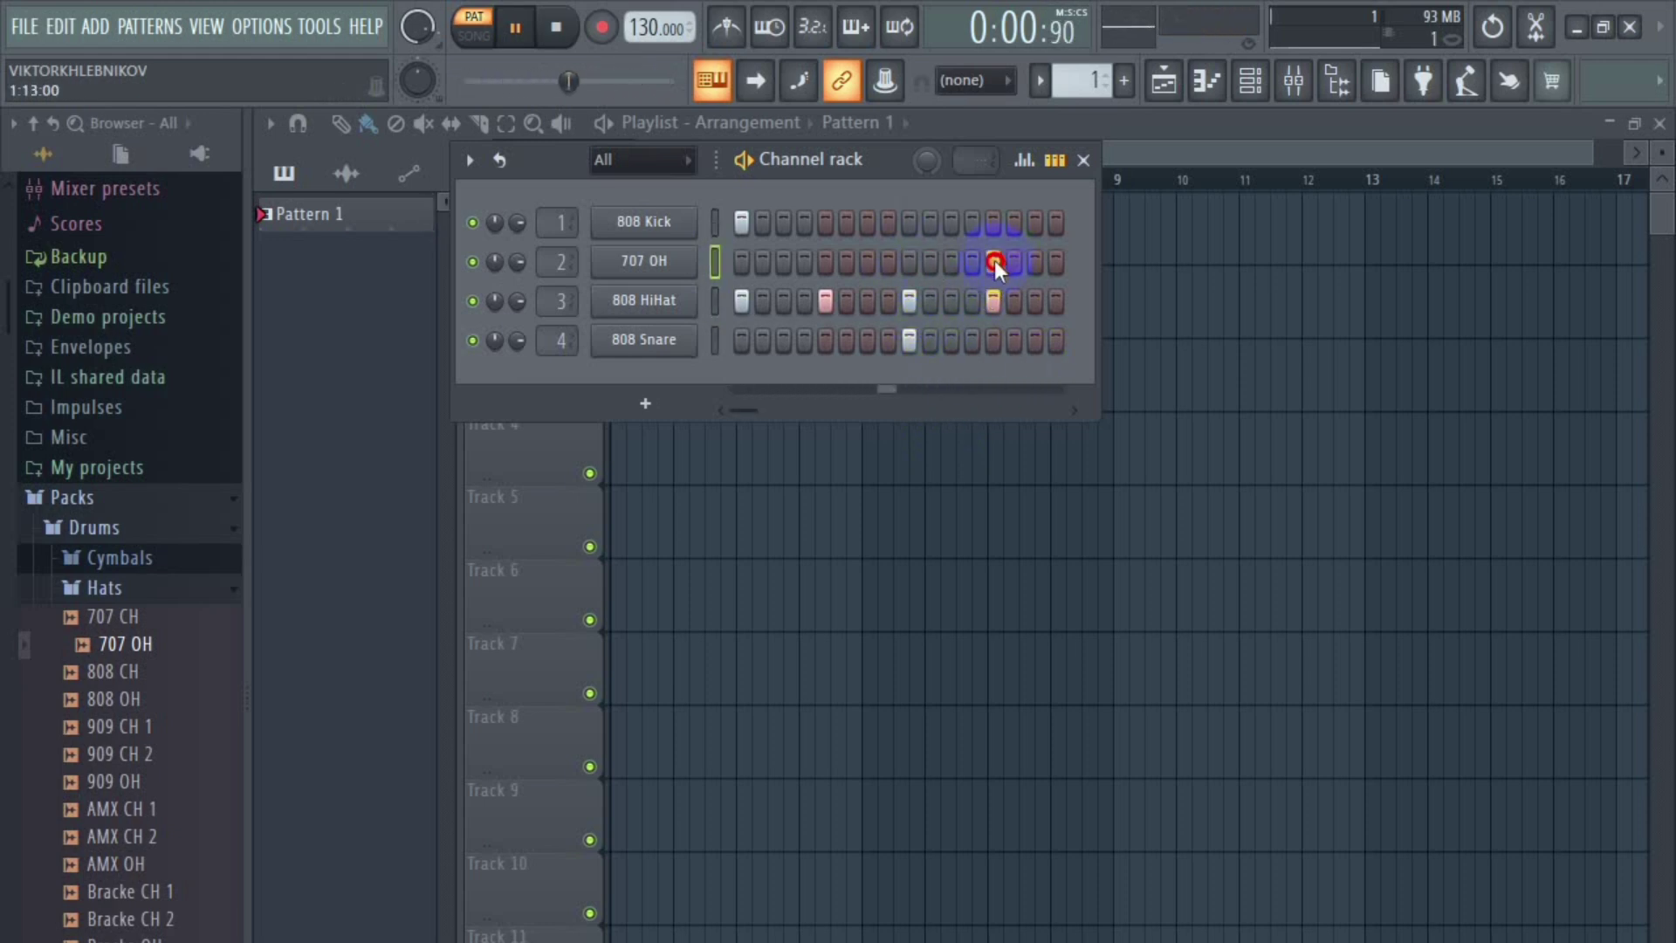
click(993, 301)
click(559, 29)
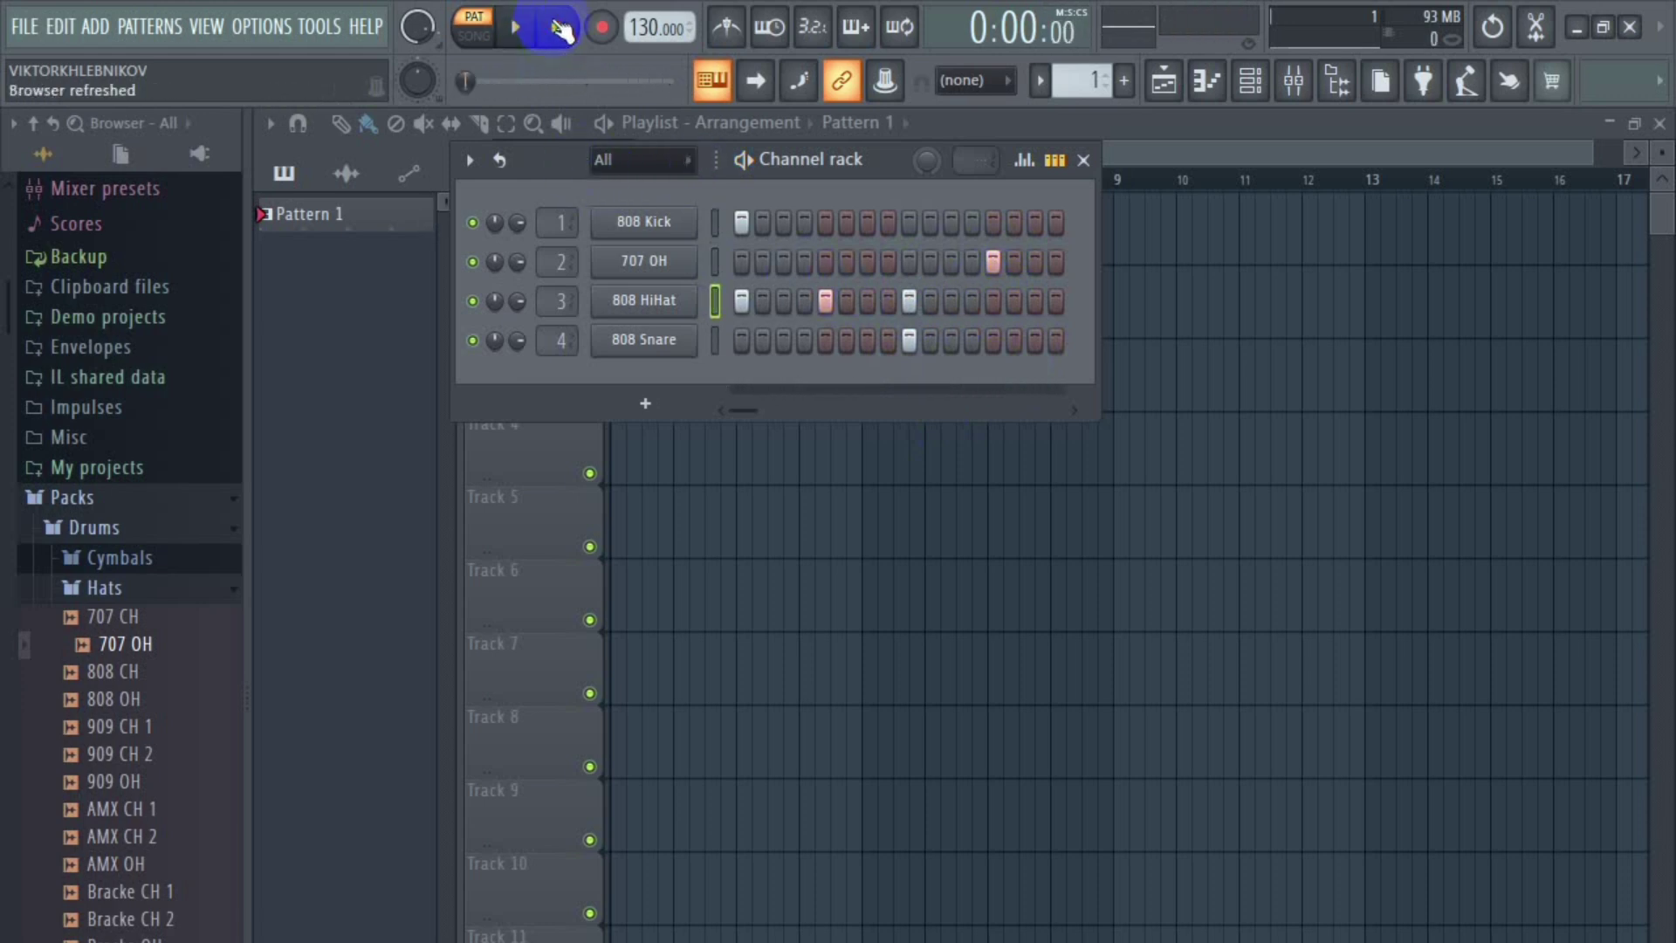
key(space)
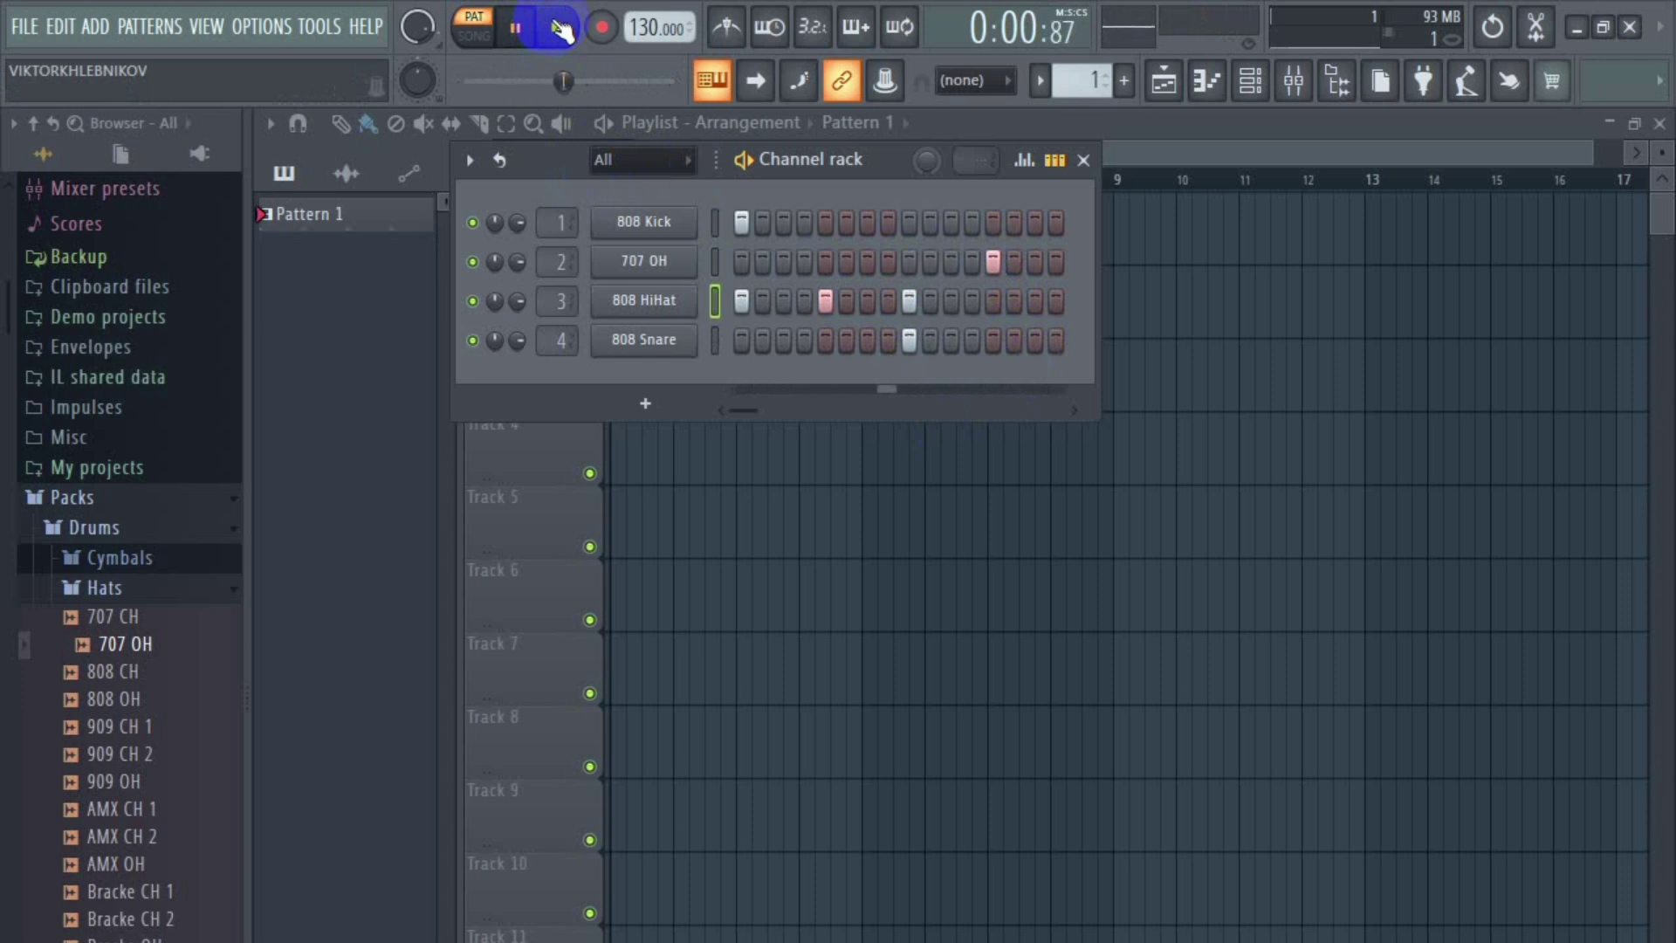
click(520, 28)
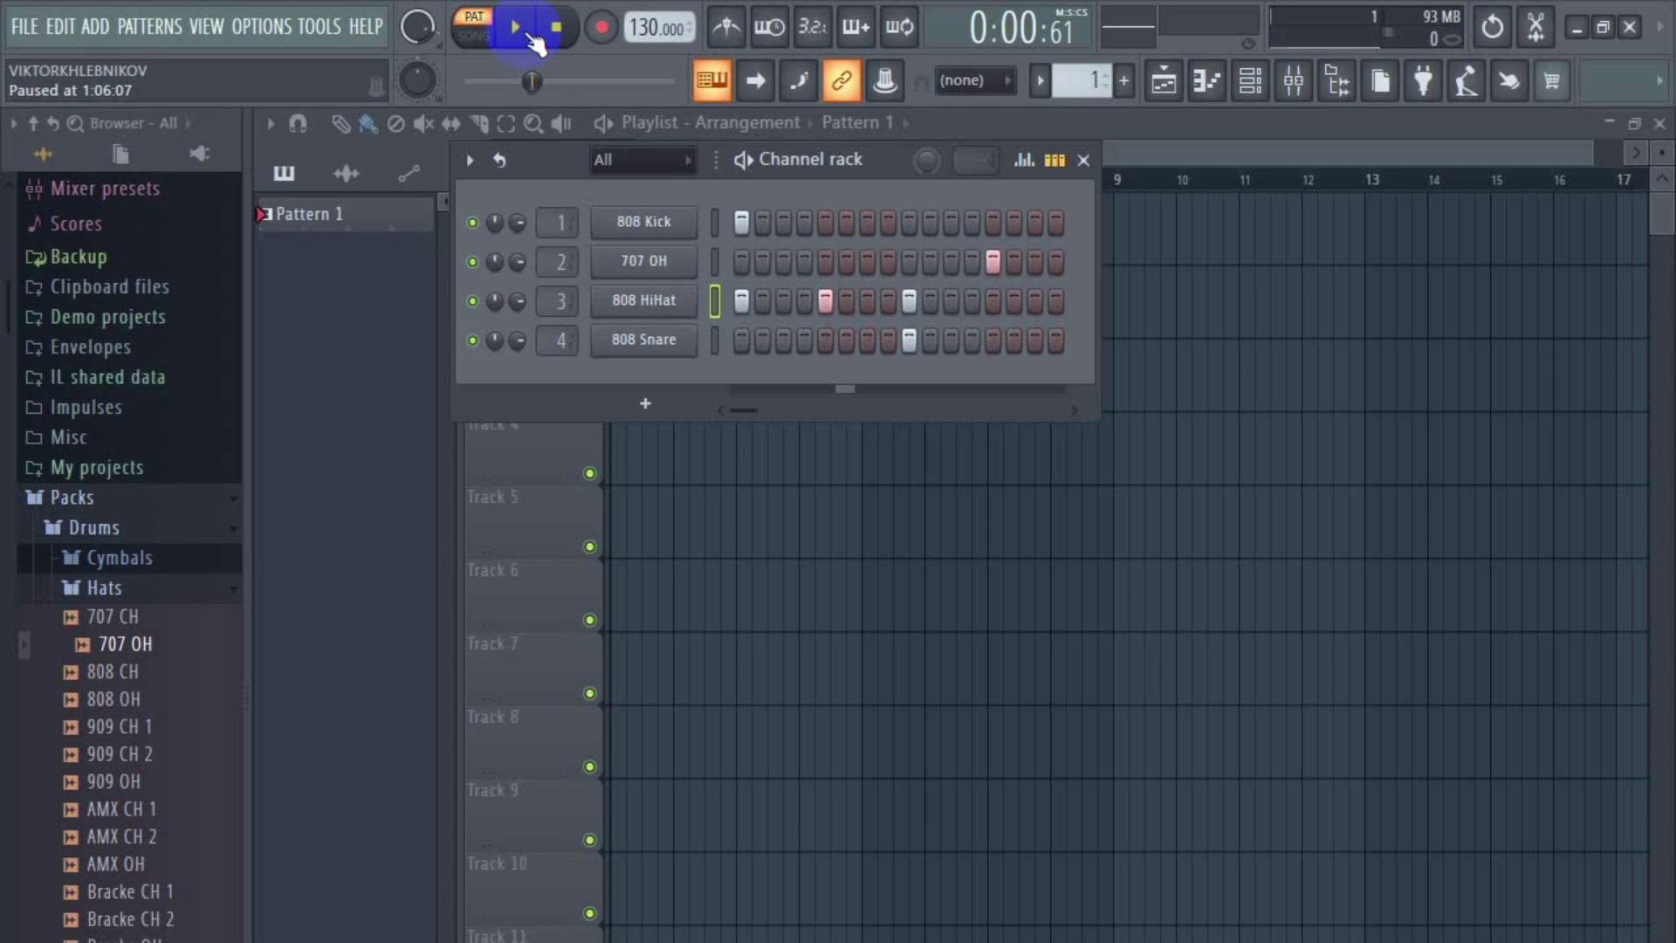
Step: Remove the 707 OH hit, place 808 HiHat hits on every odd step from 1 to 15, and play the pattern
click(744, 222)
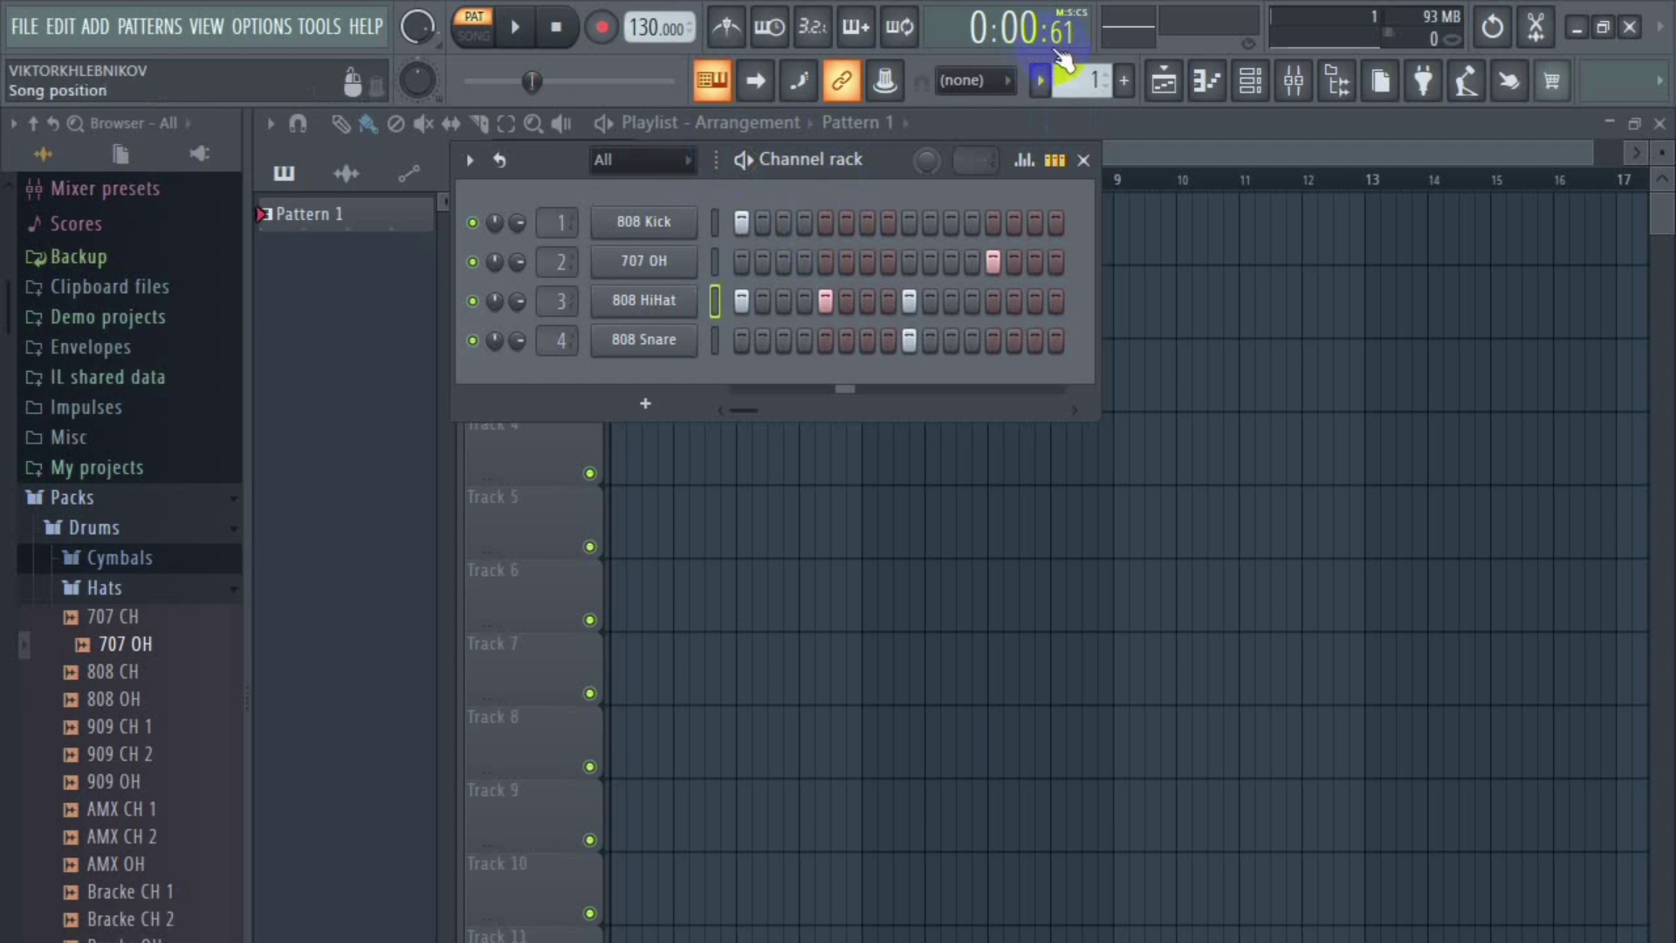
click(891, 340)
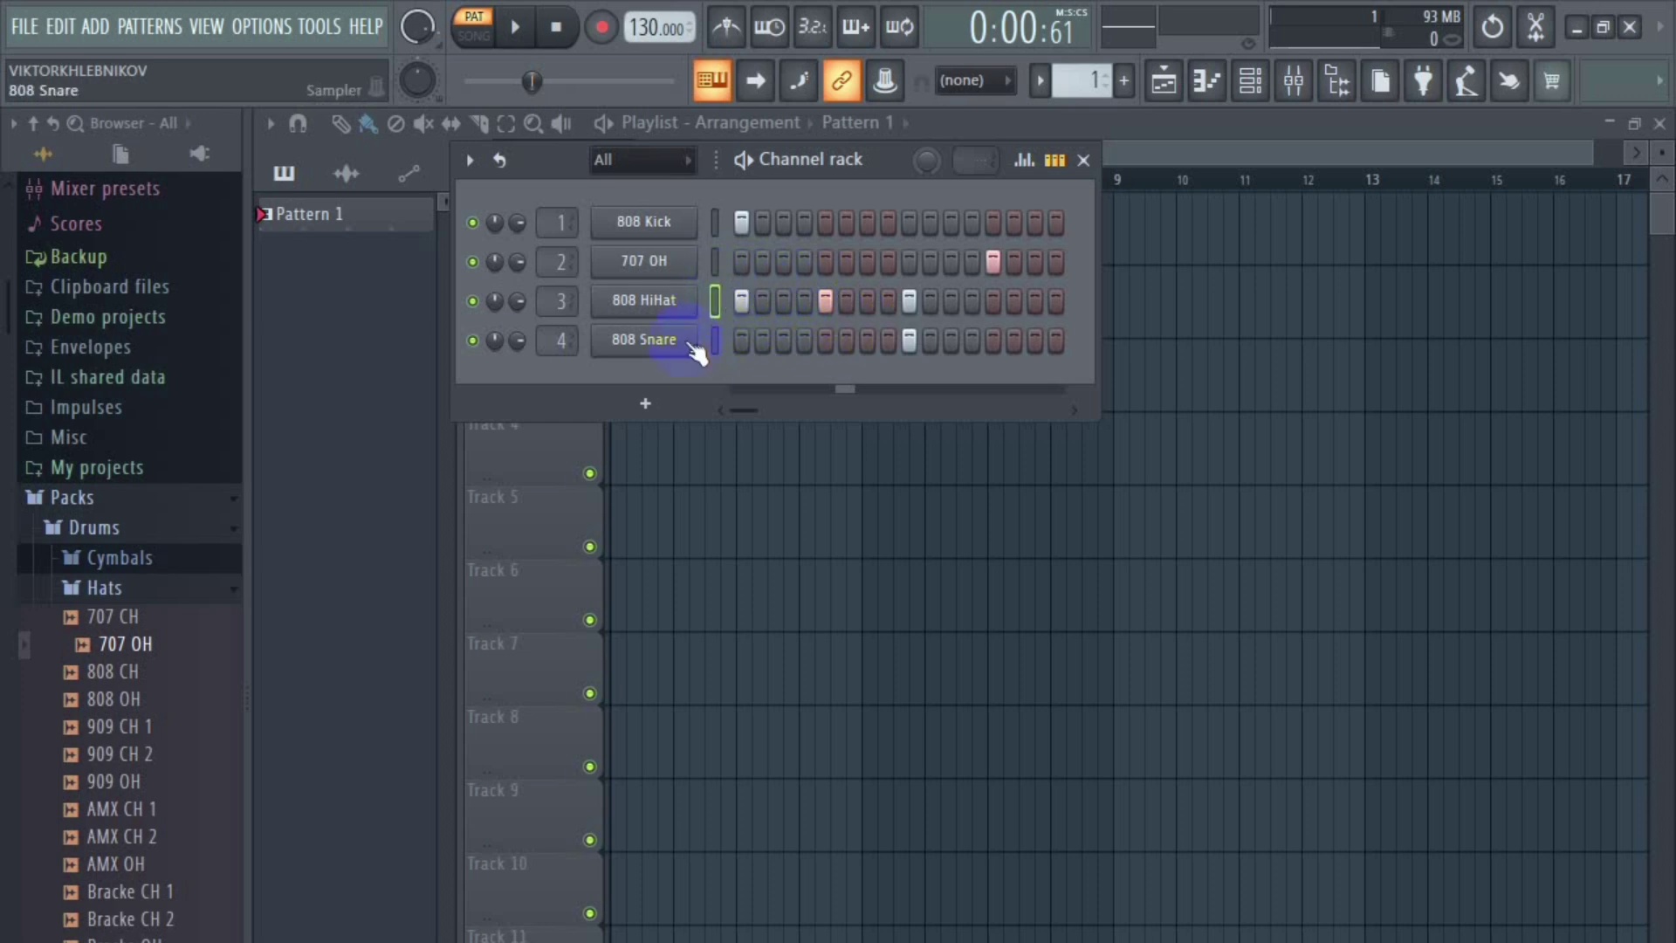
click(784, 301)
click(866, 300)
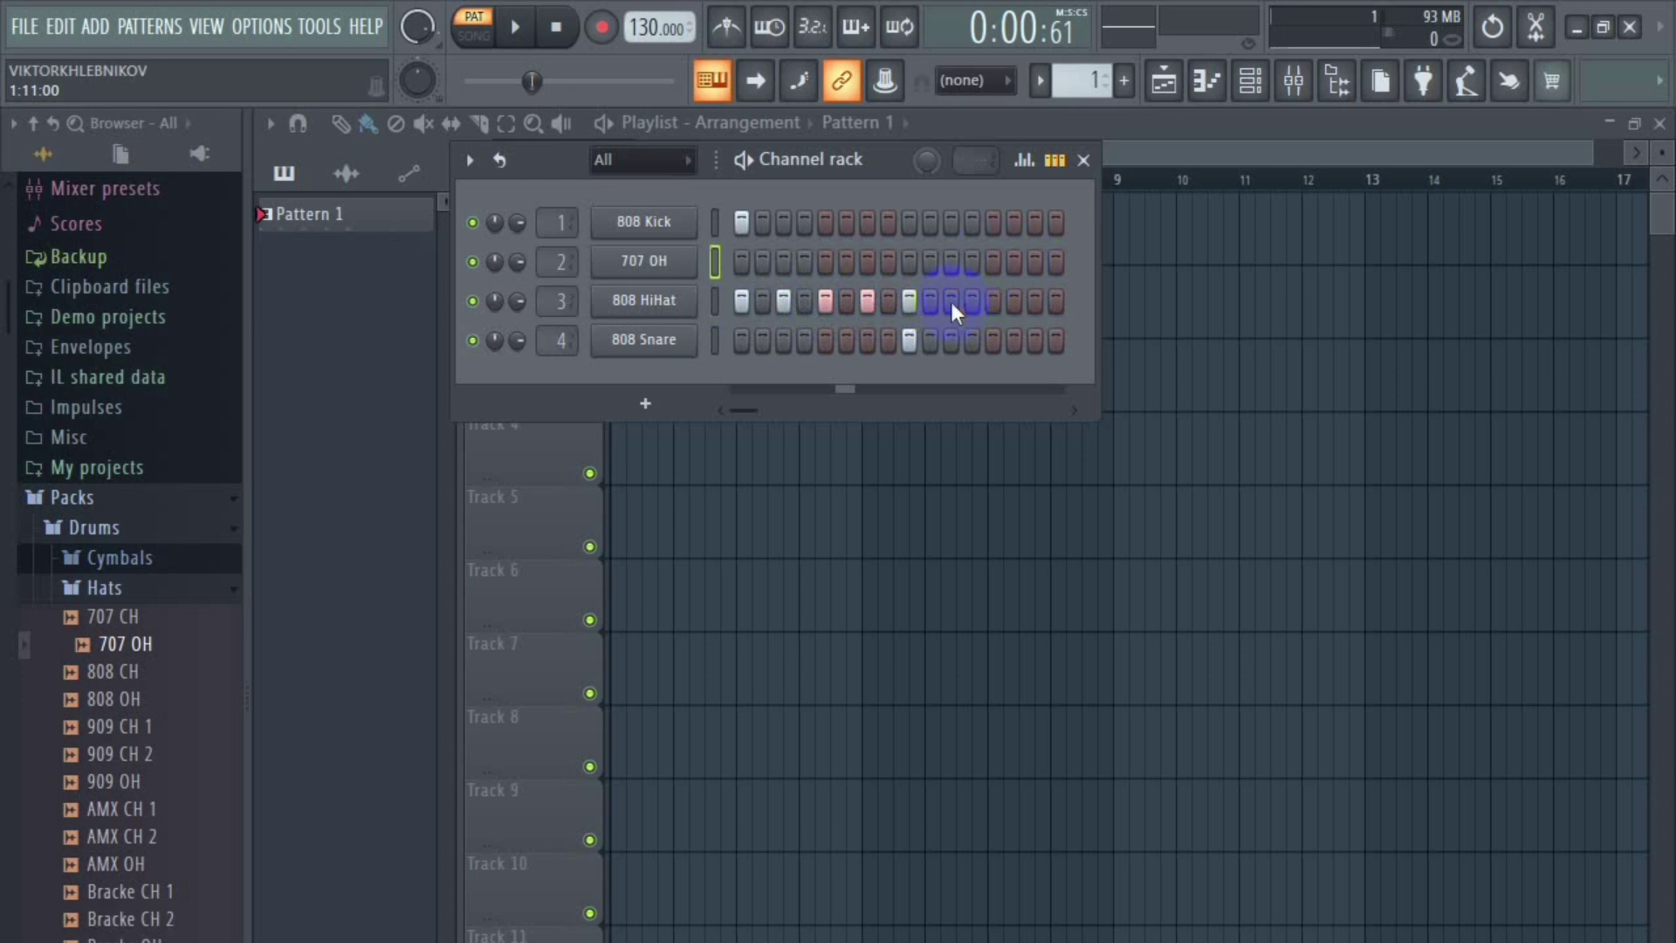
click(1034, 301)
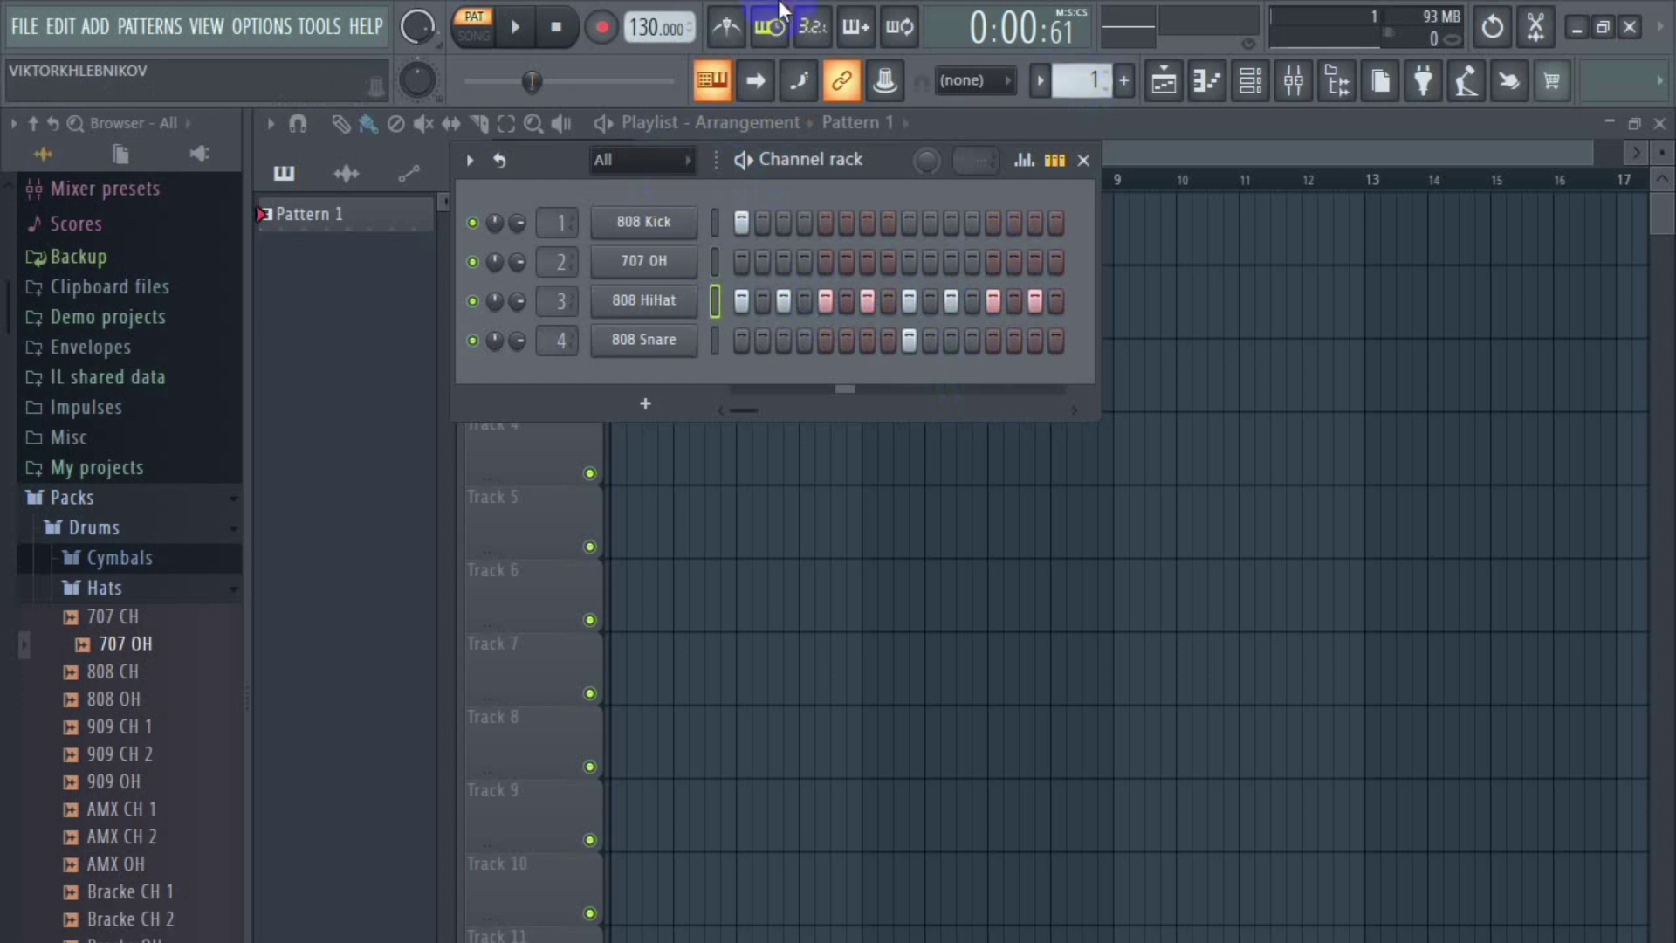
click(533, 33)
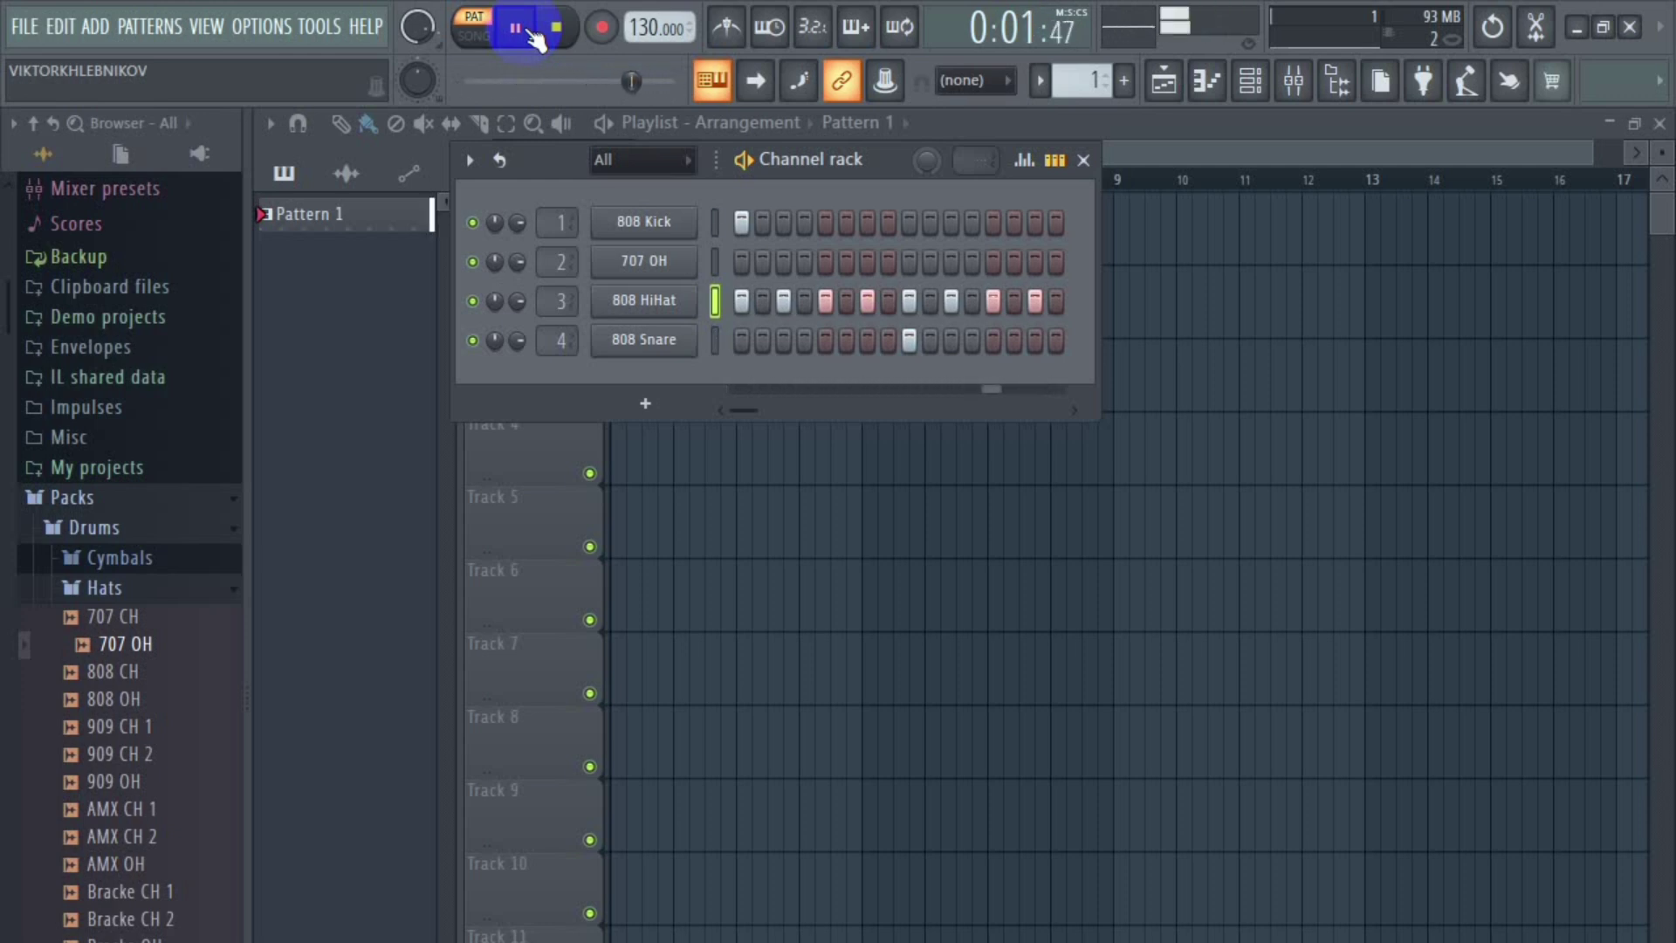
click(516, 29)
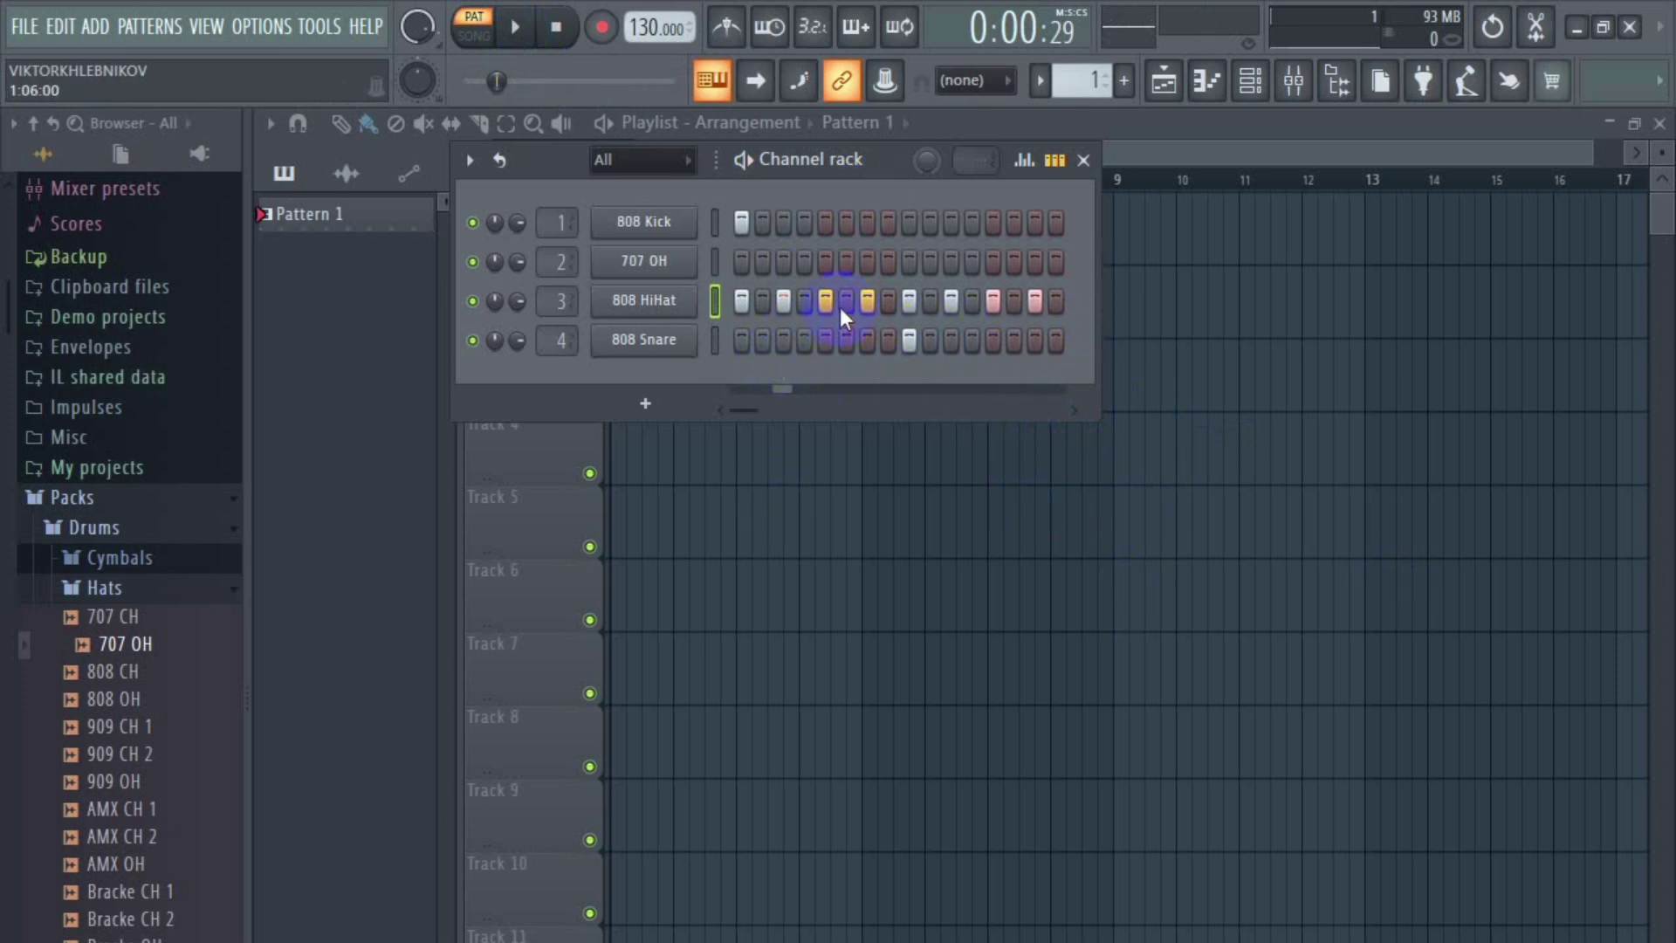
Step: Clear all 808 HiHat hits and the 808 Snare hit from the pattern
click(1035, 301)
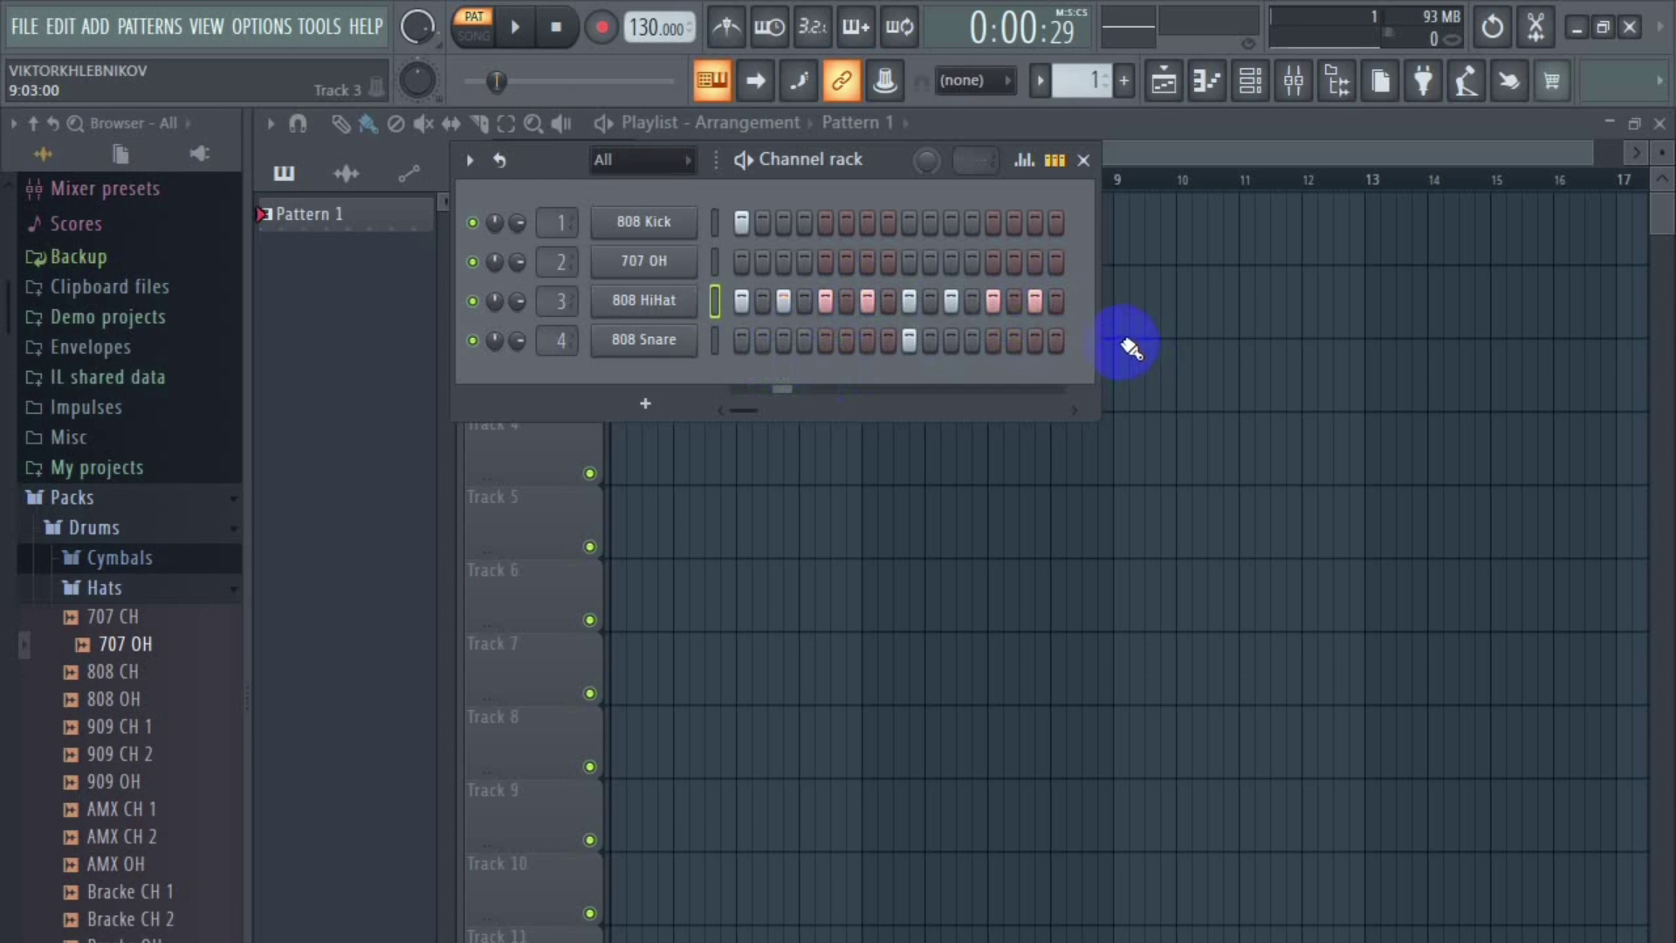
click(741, 301)
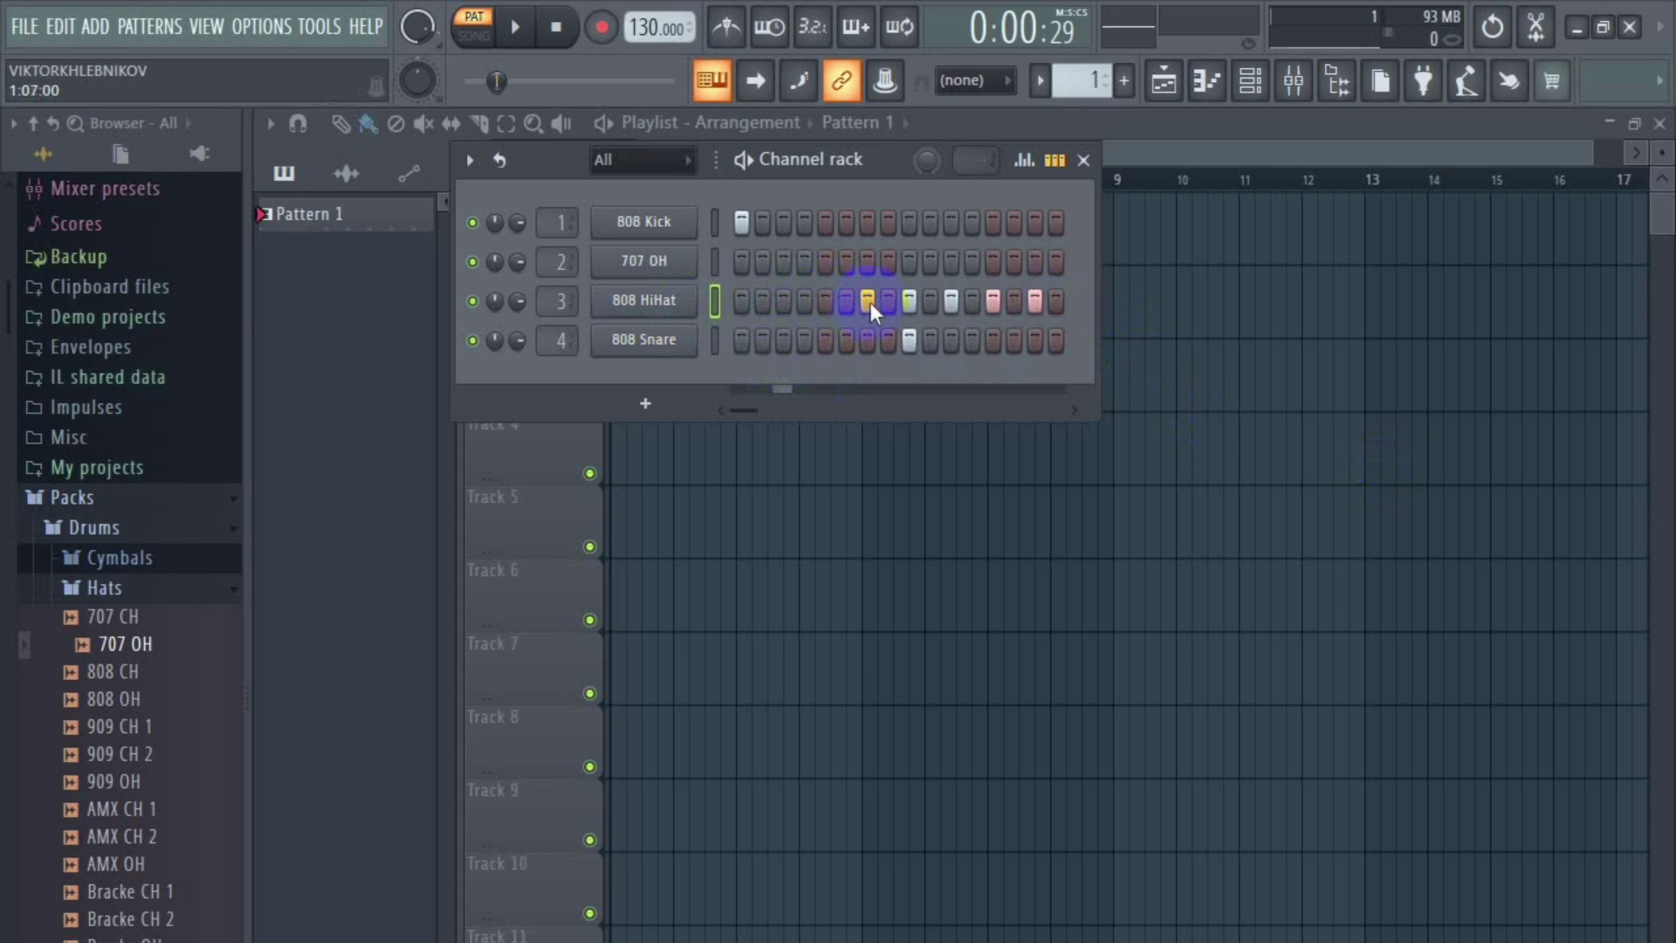
click(1037, 302)
click(909, 341)
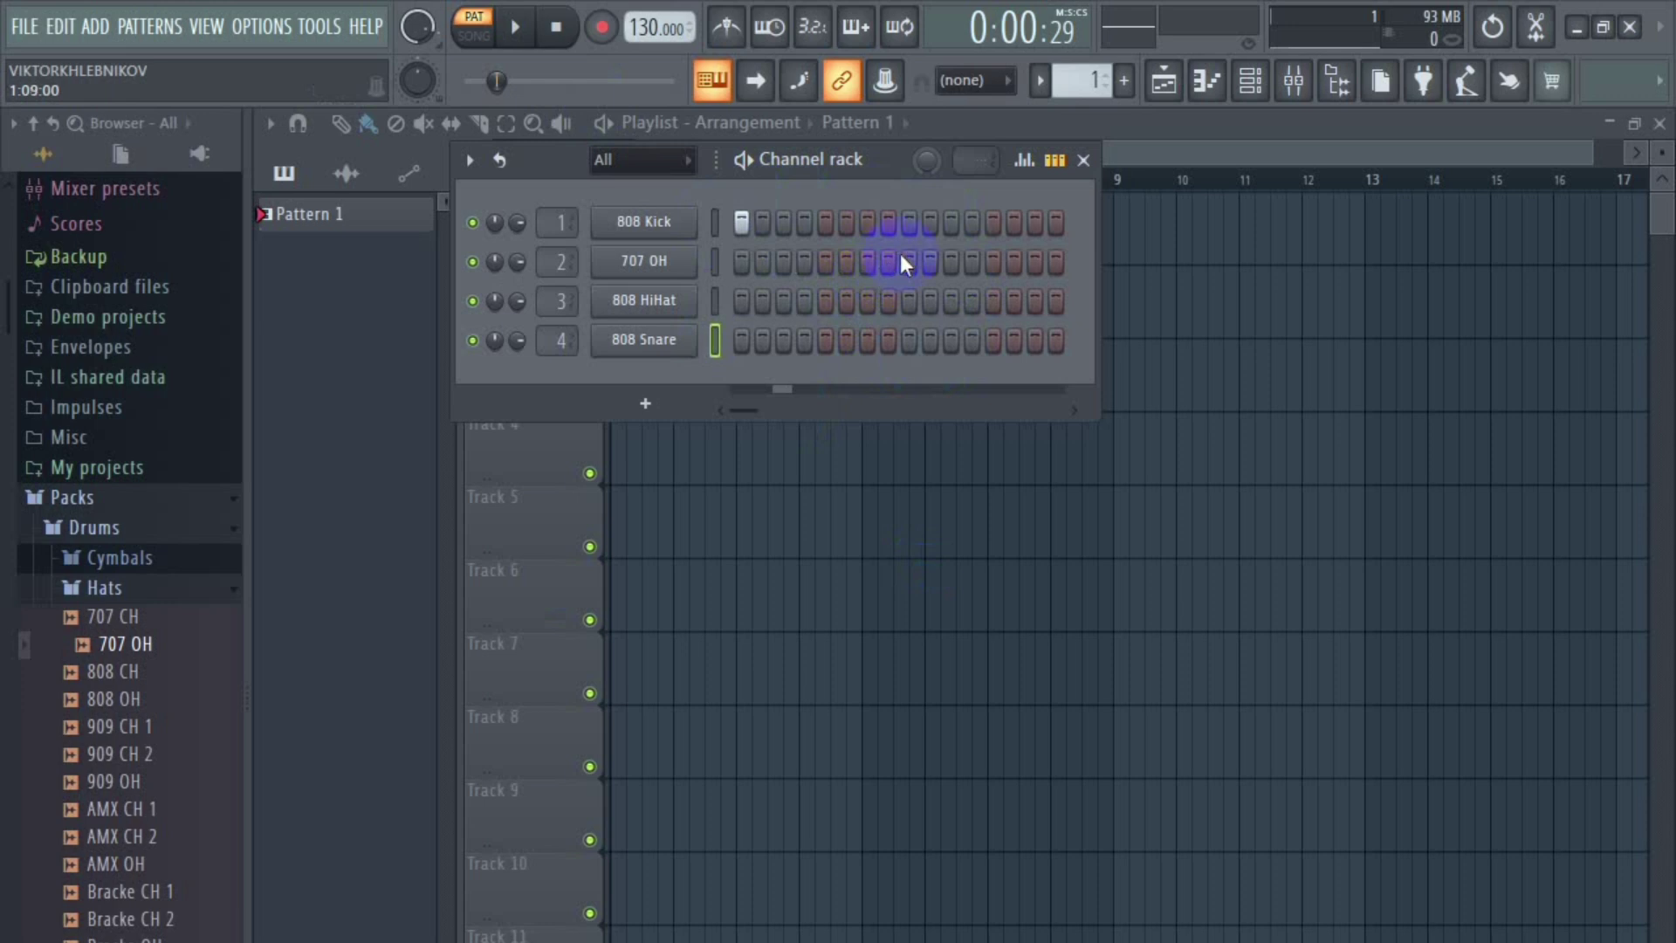
Step: Place 808 Kick hits on steps 1 and 9
click(908, 223)
click(910, 224)
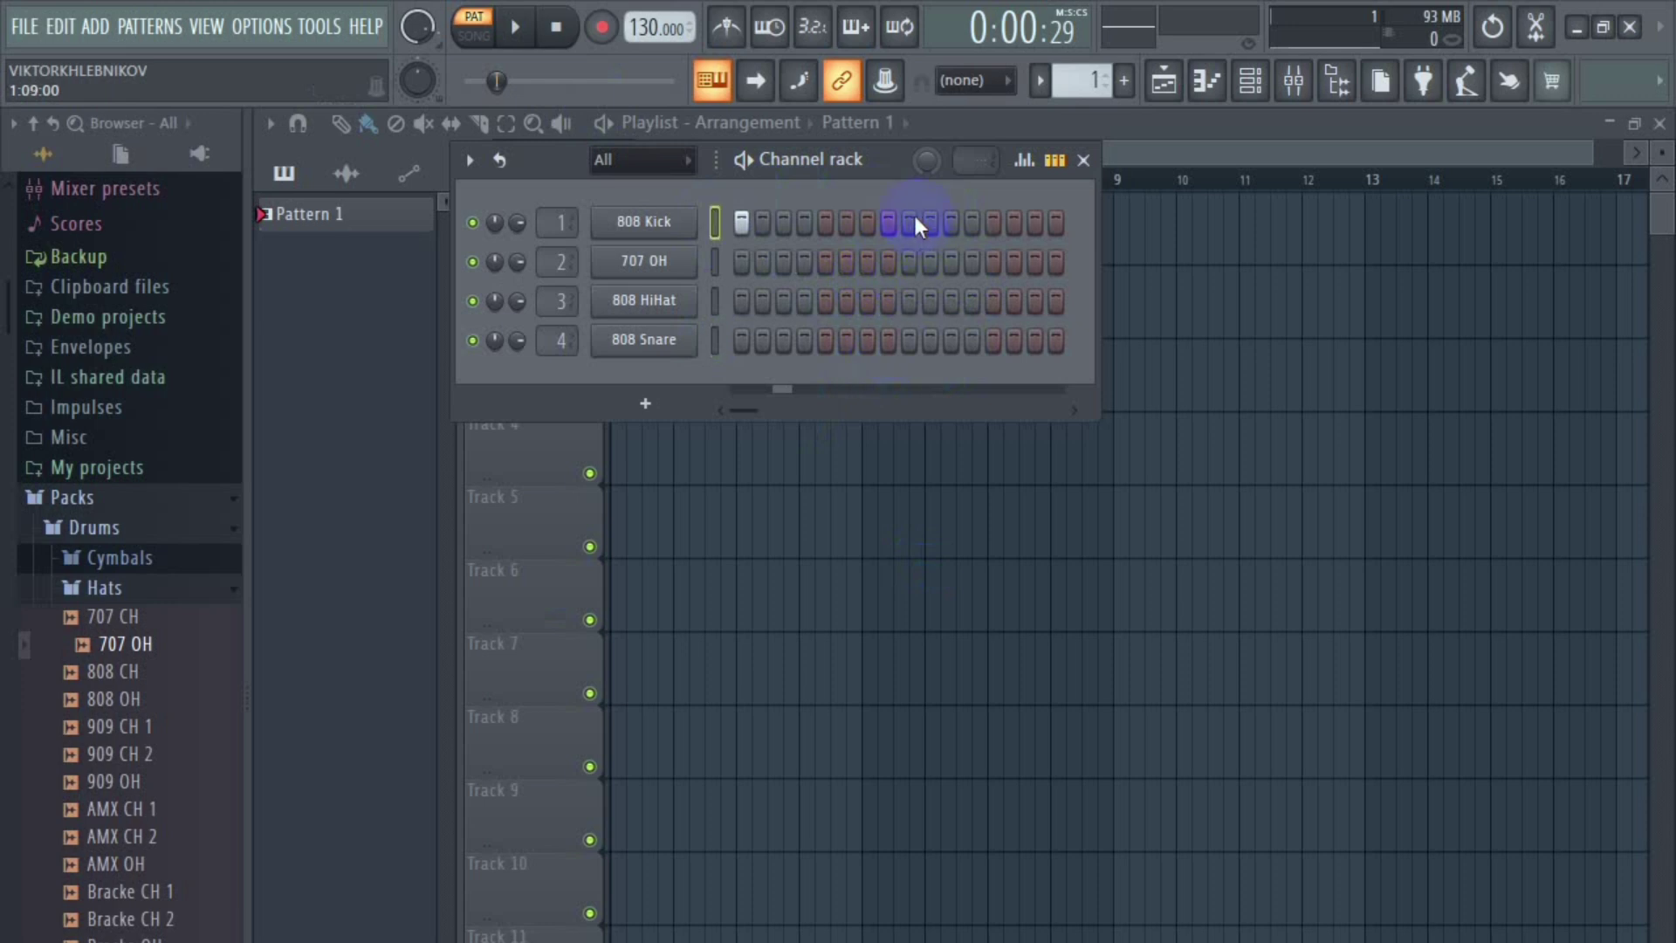
click(761, 223)
click(826, 224)
click(909, 224)
Step: Place 808 Snare hits on steps 5 and 13 and play the kick and snare pattern
click(740, 341)
click(909, 340)
click(817, 341)
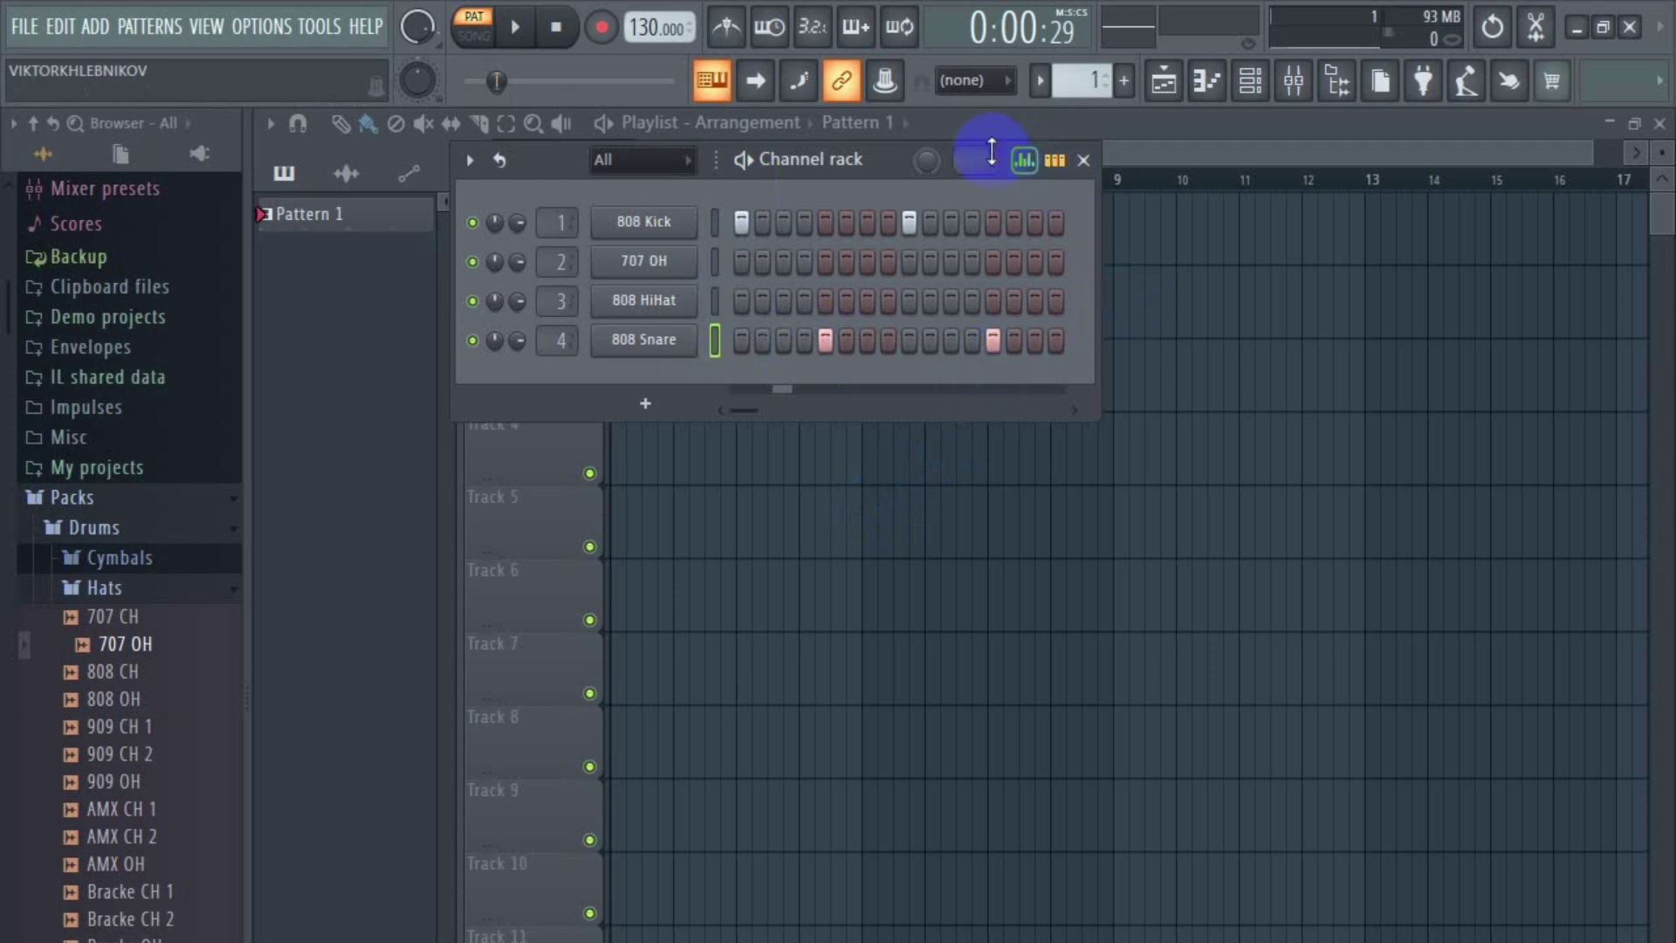
click(518, 28)
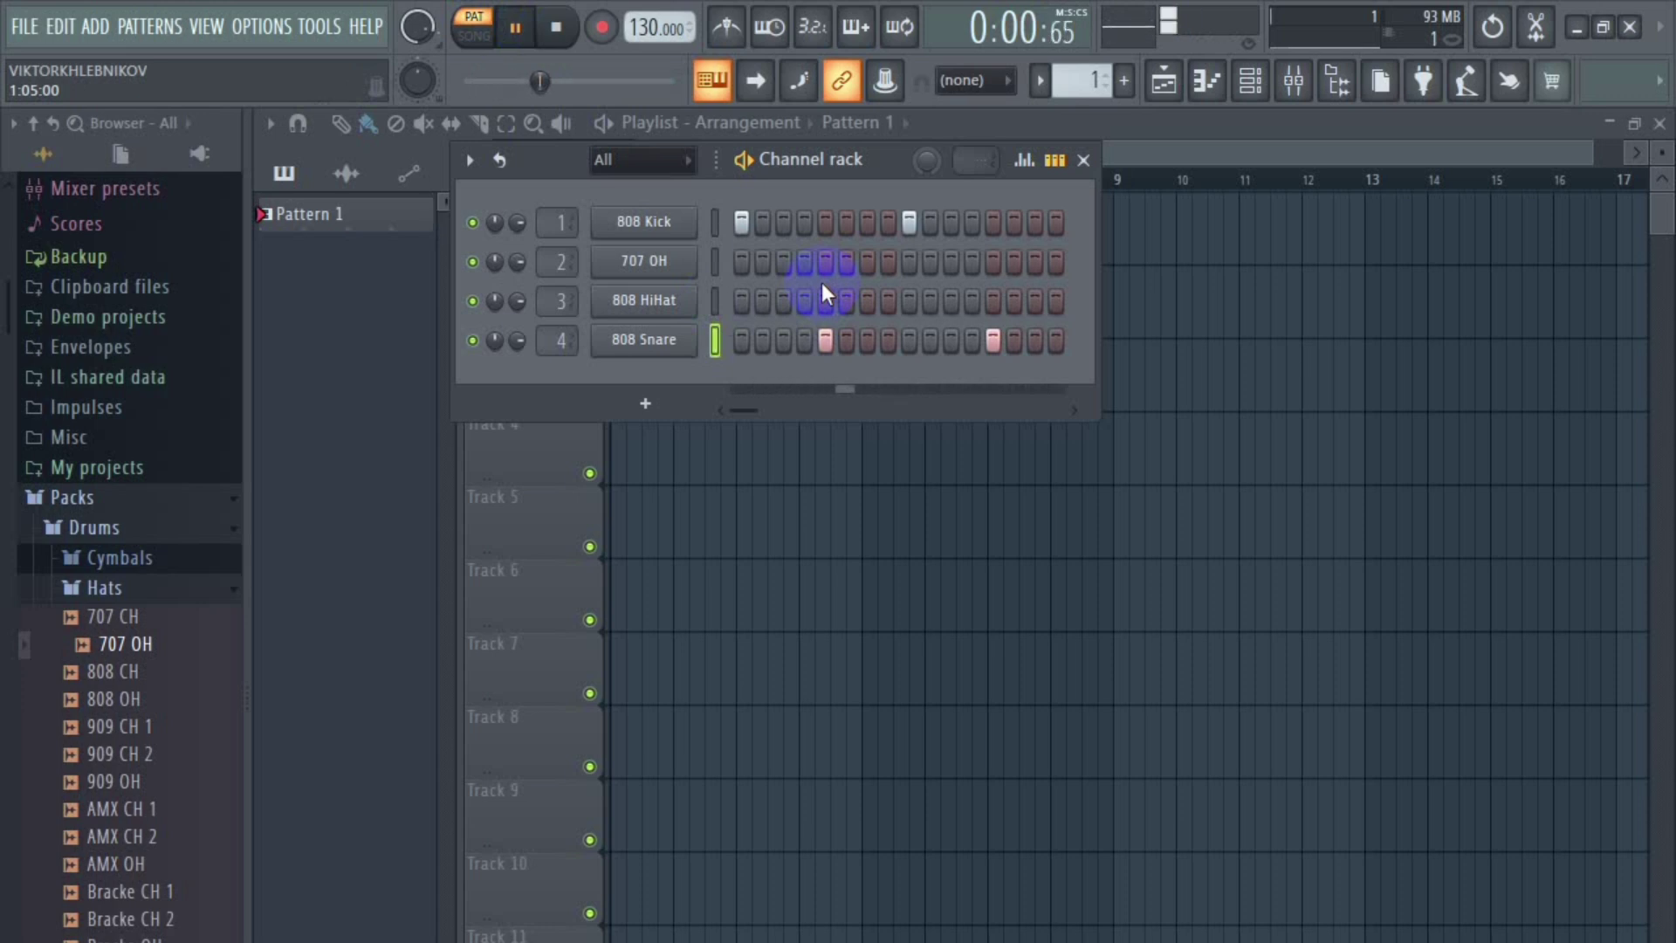
click(556, 29)
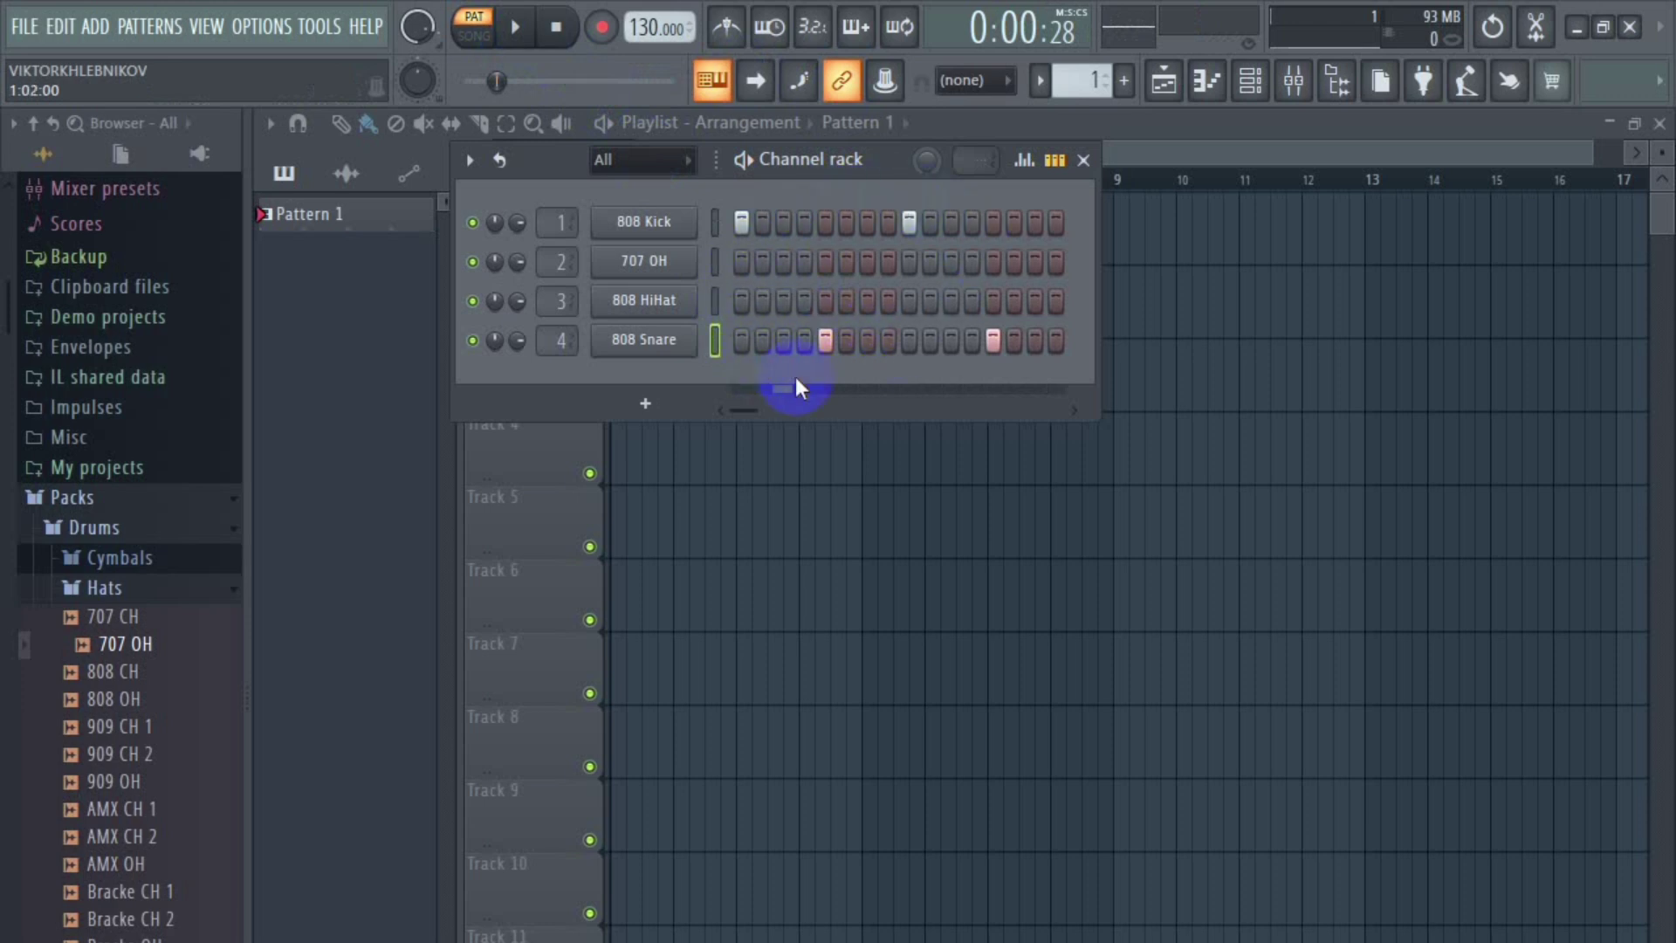
Step: Add 808 HiHat hits on every odd step from 1 to 15 and play the pattern from the start
click(713, 353)
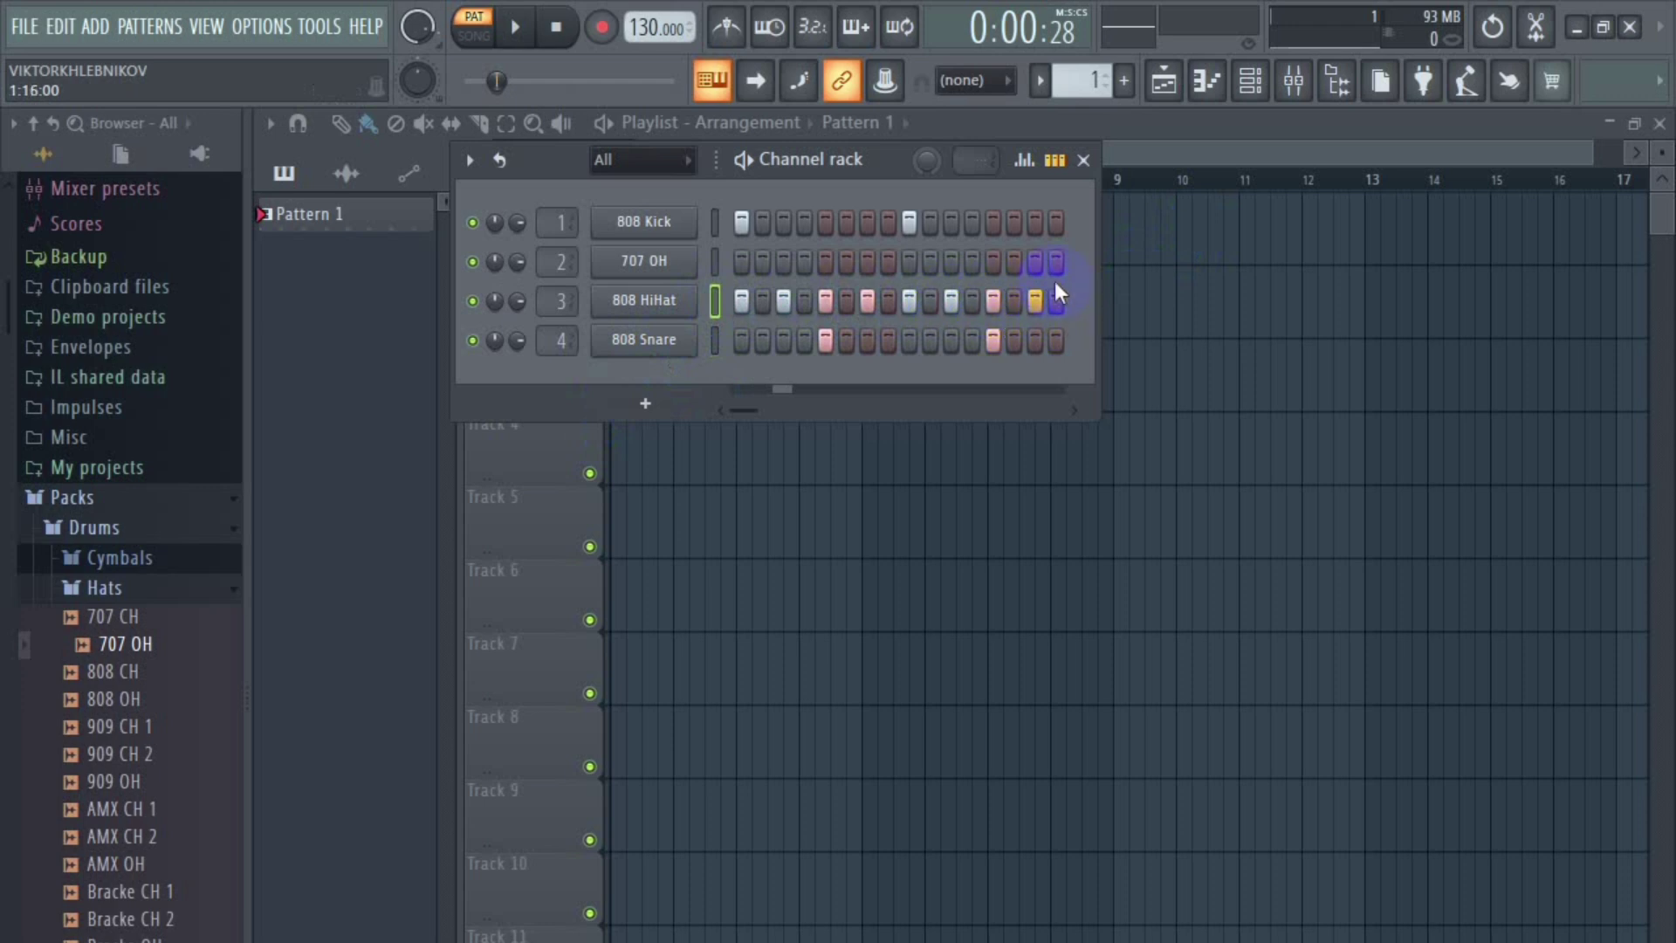
click(557, 28)
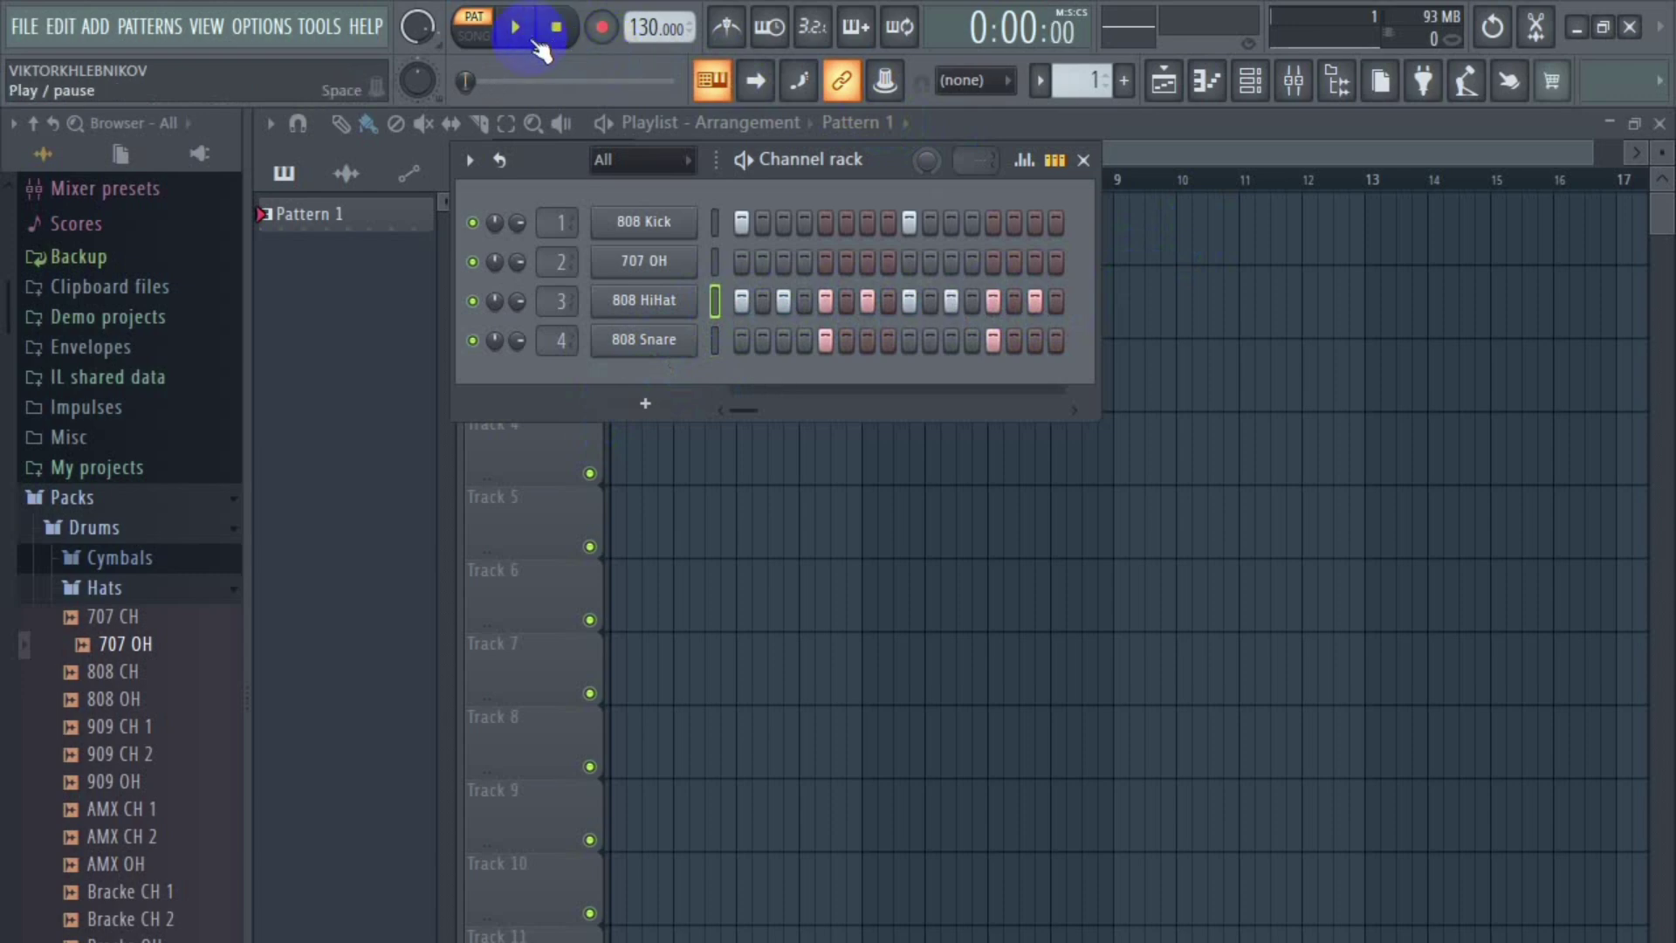
click(529, 29)
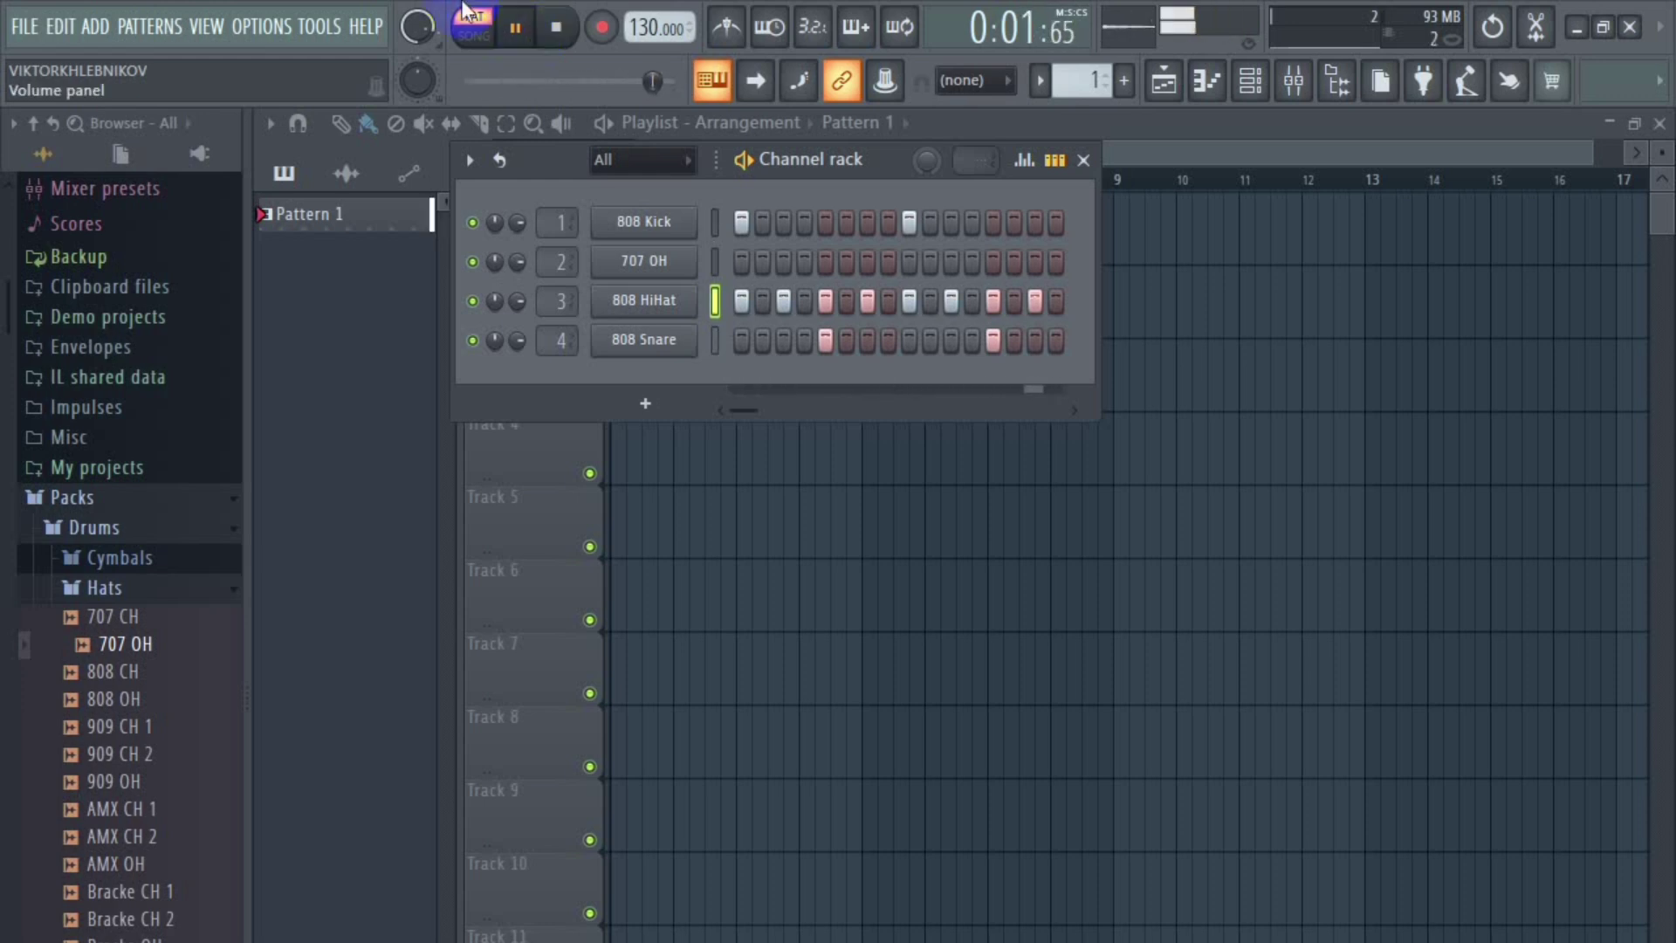
click(522, 35)
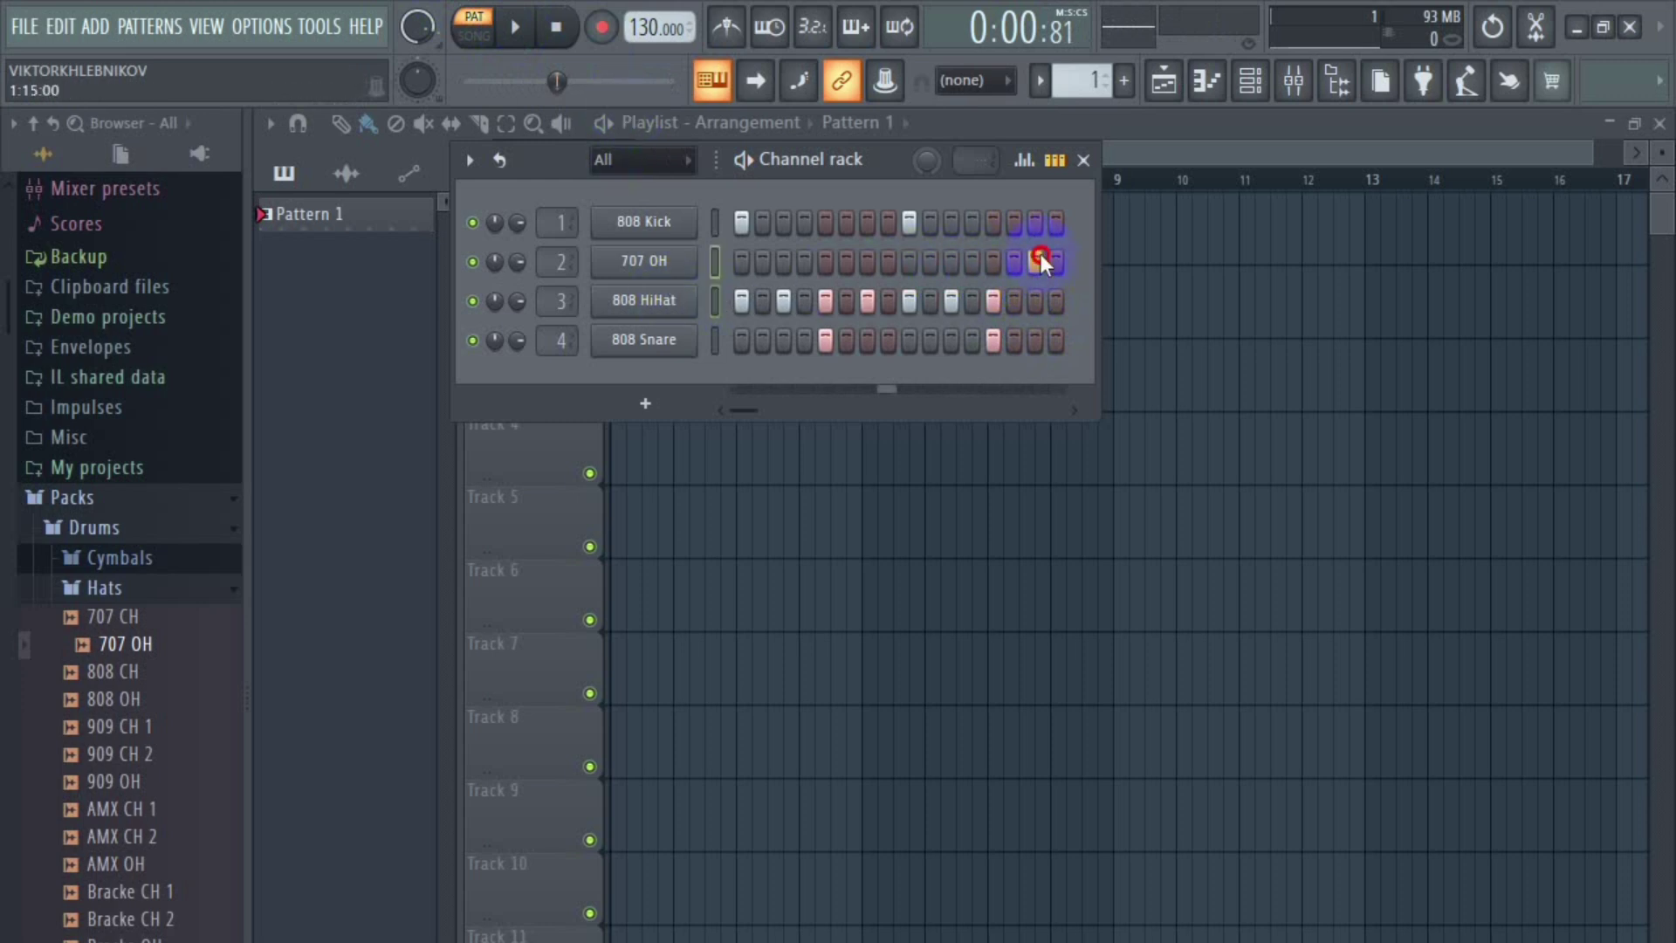
Step: Try a 707 OH hit in place of the 808 HiHat on step 15, move this replacement to step 13, and play the pattern
click(556, 29)
click(518, 29)
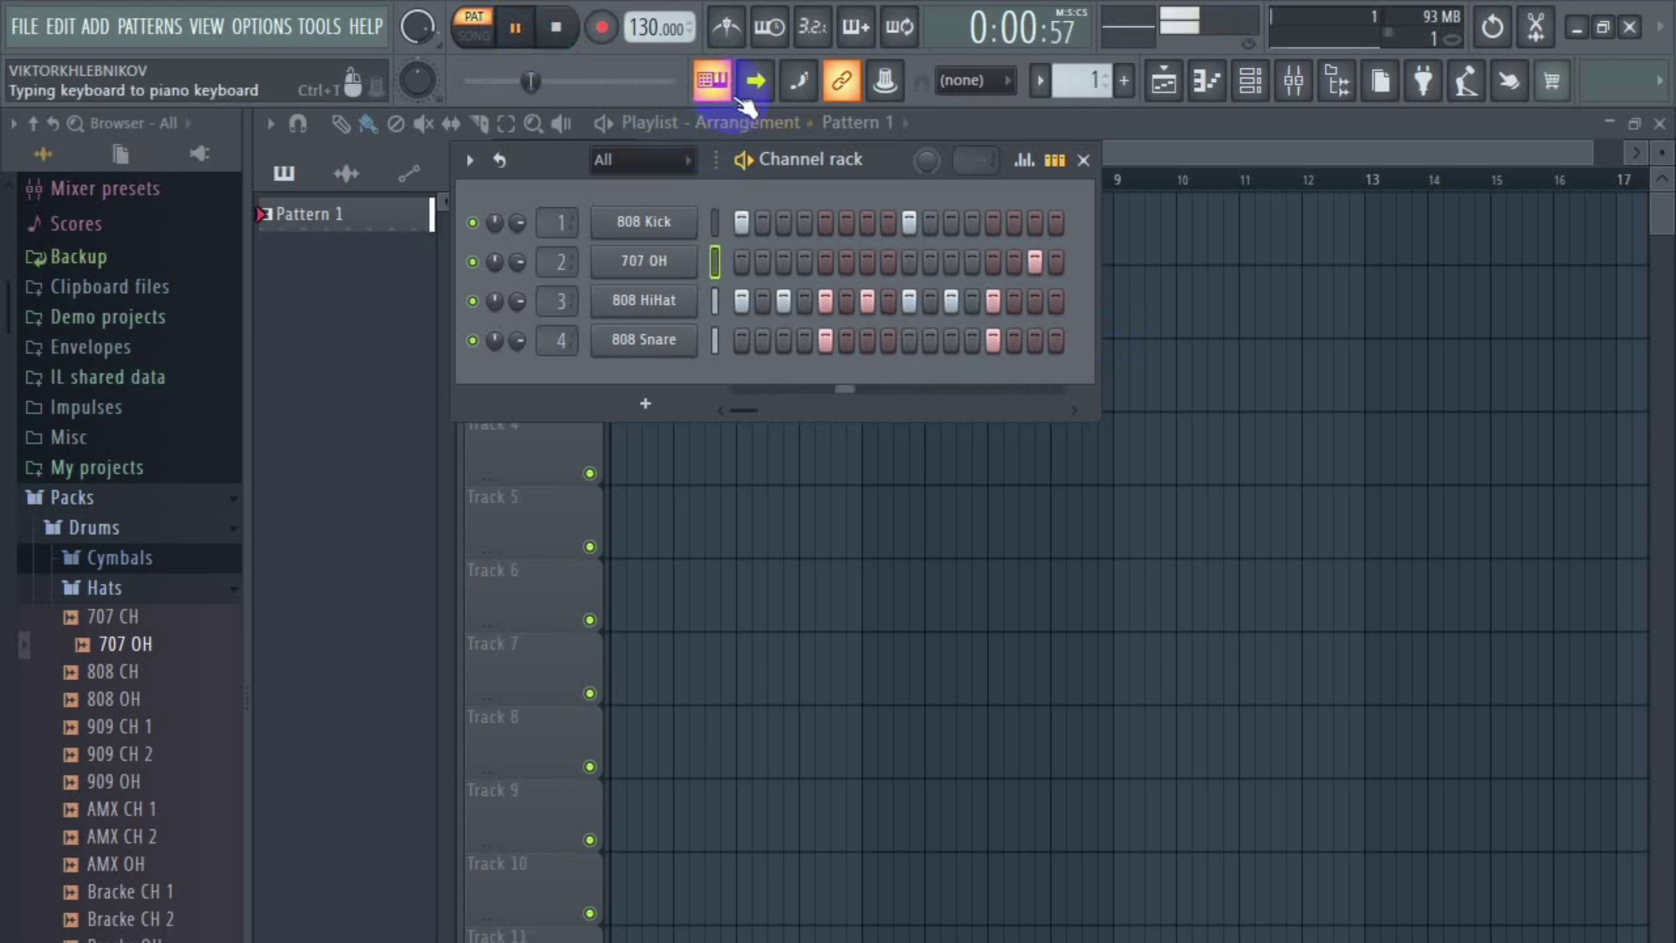
click(557, 32)
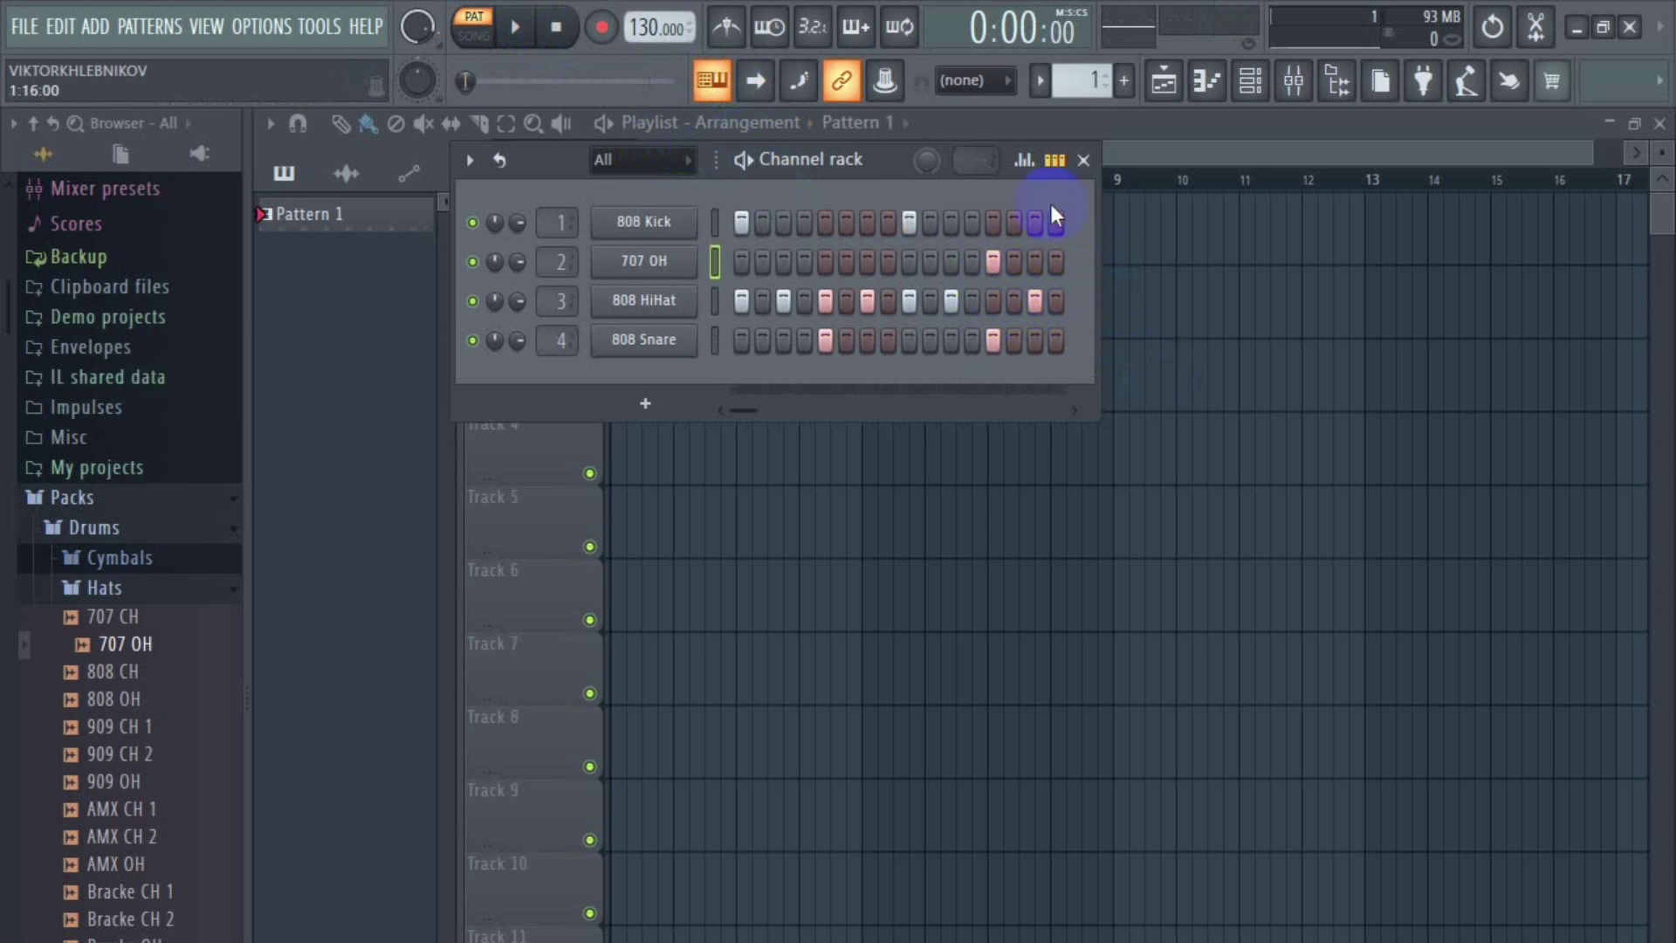
click(517, 29)
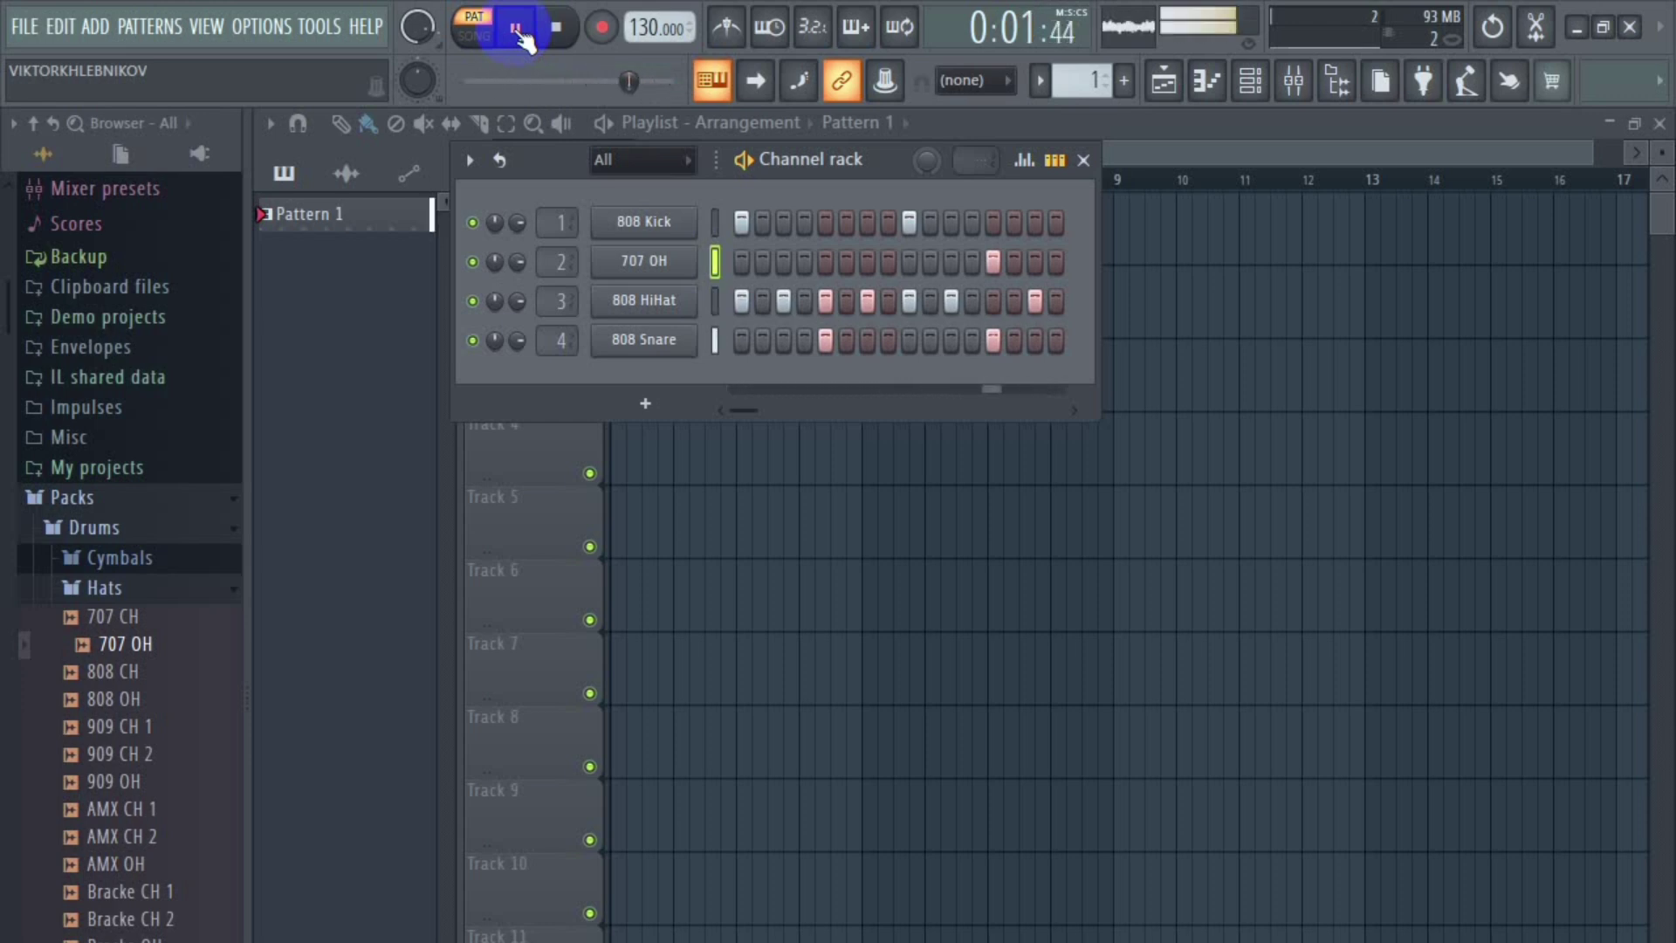
Step: Browse the Drums pack folders and reopen Hats while the pattern plays, and stop playback
click(75, 591)
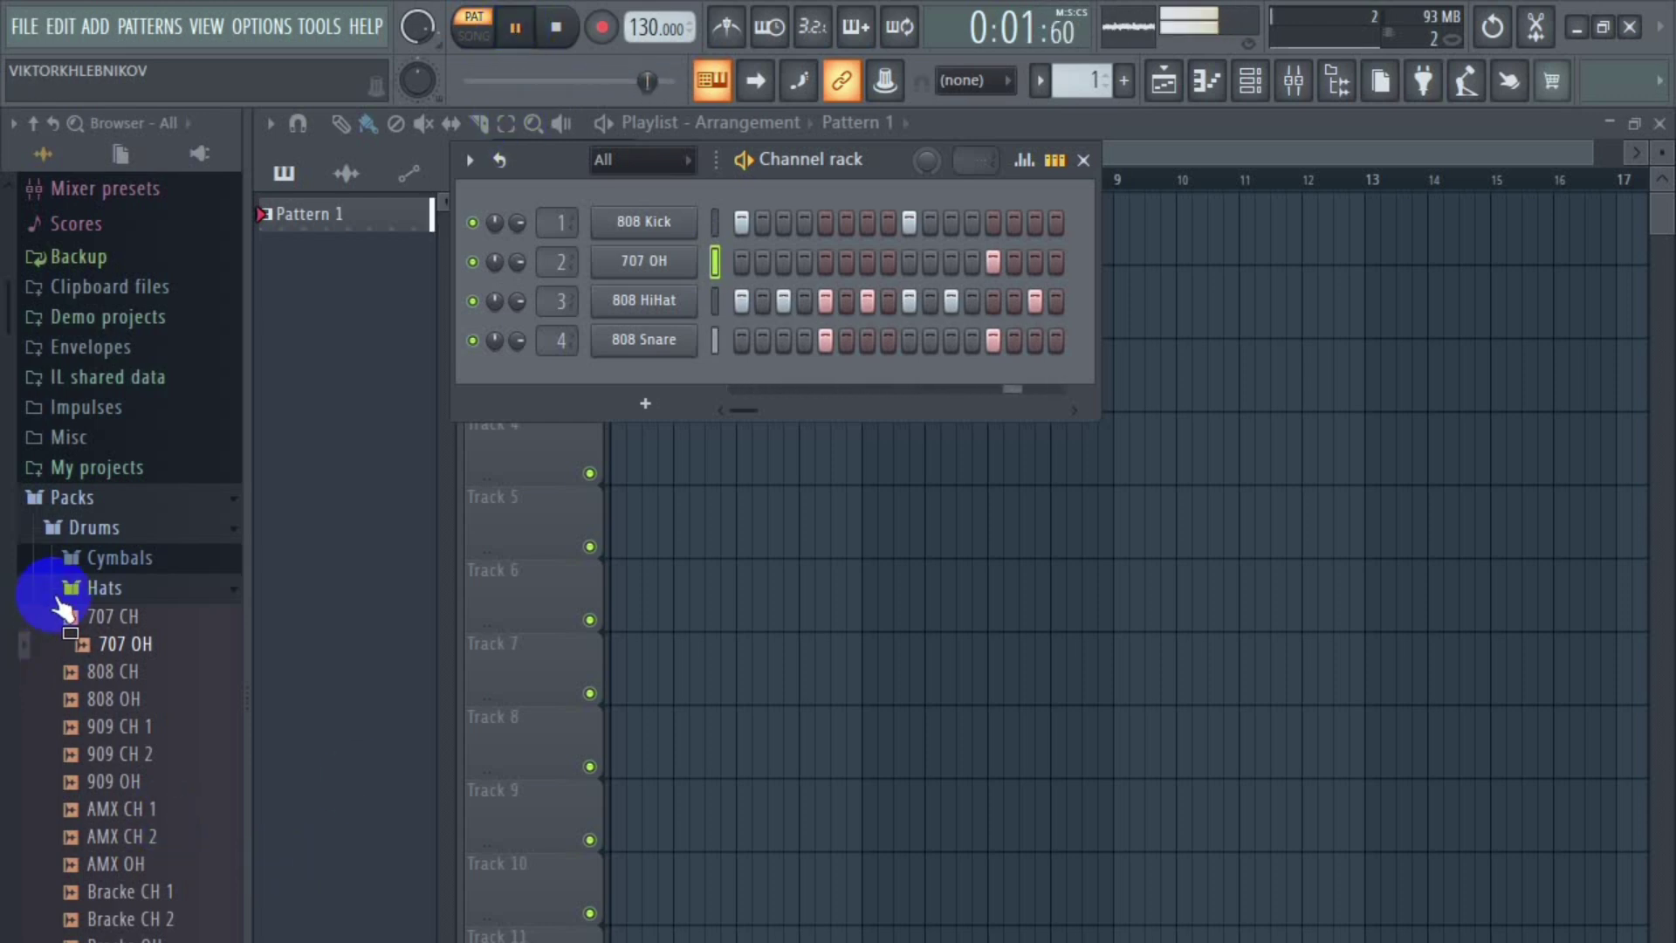
click(58, 504)
click(51, 155)
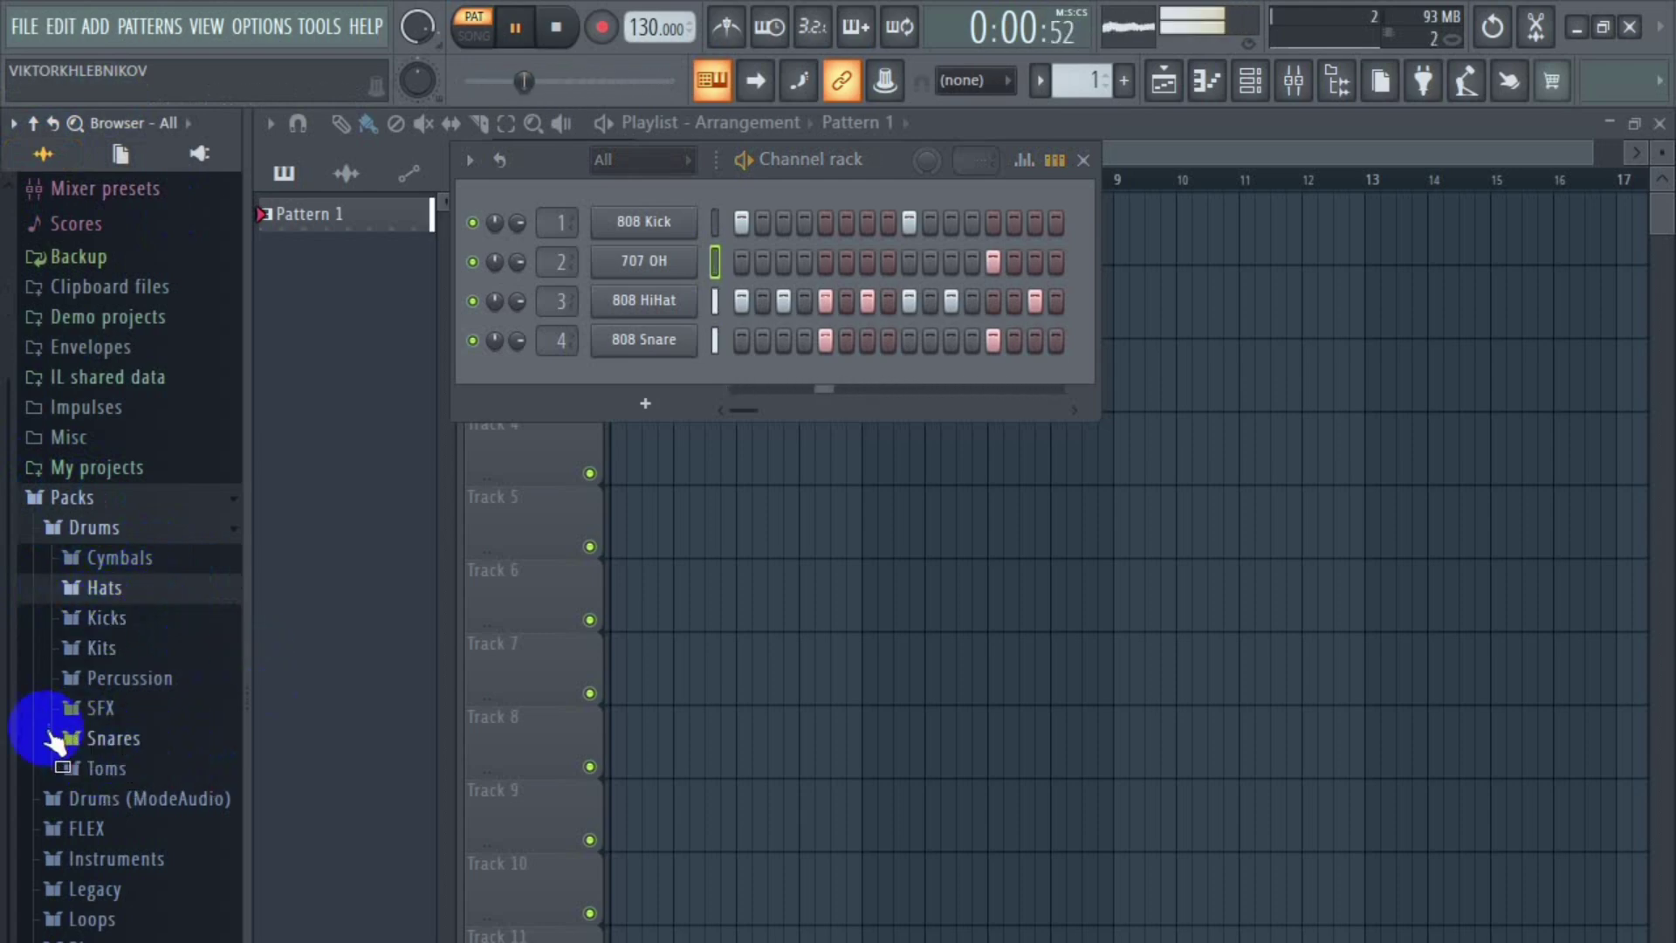
click(71, 593)
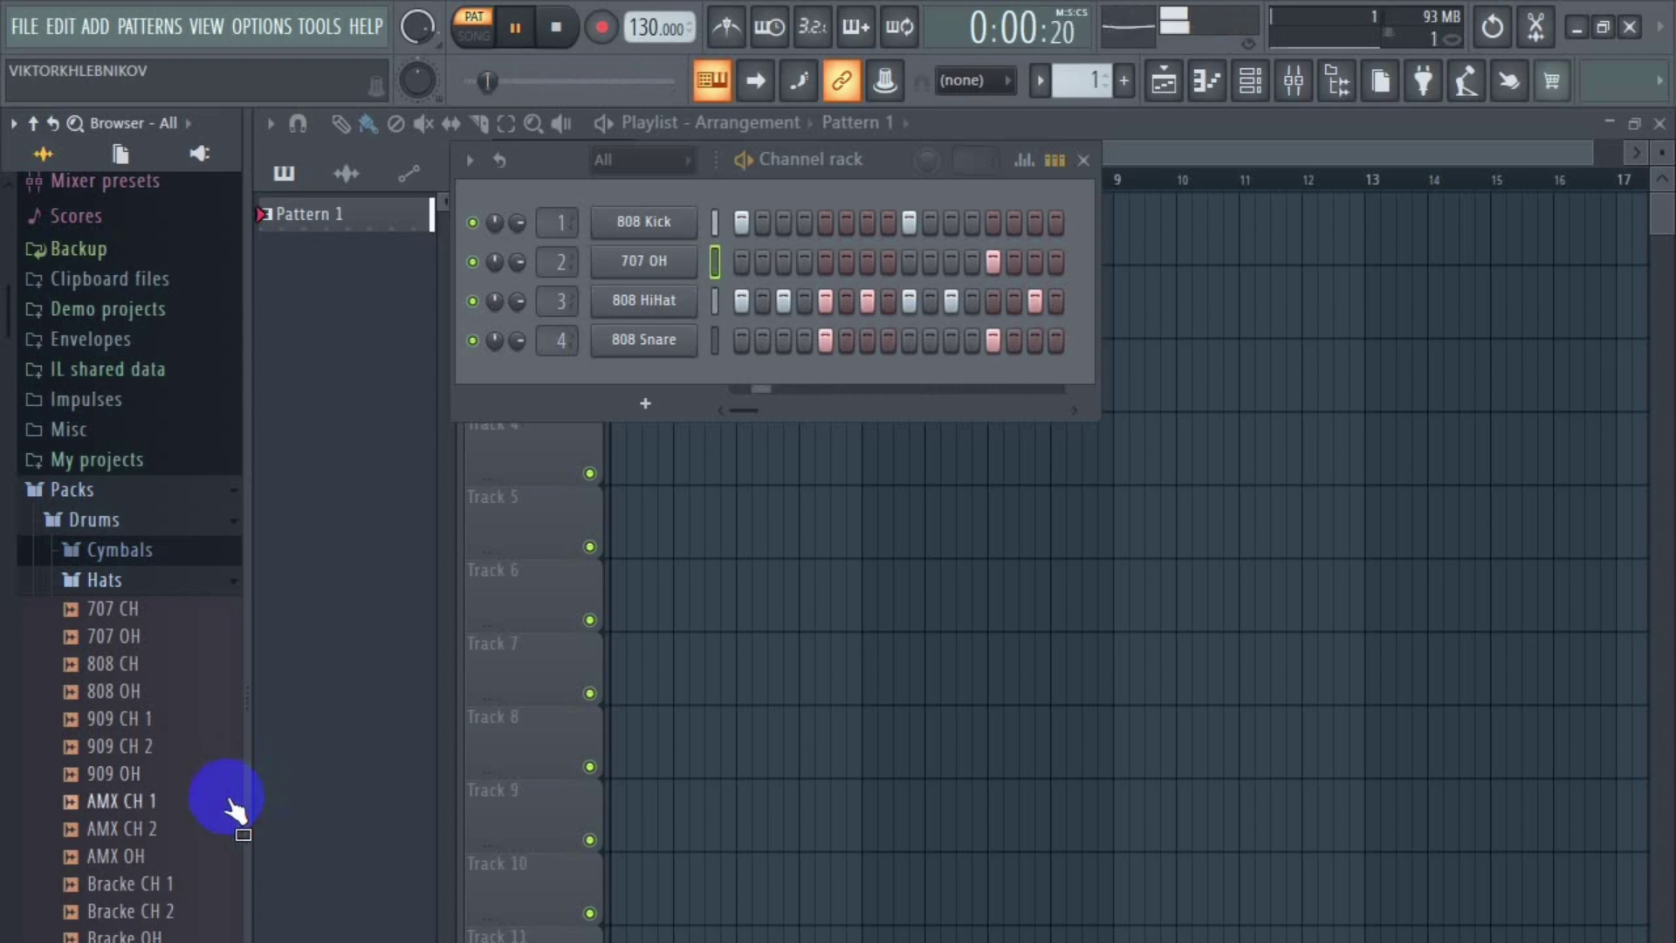
click(556, 27)
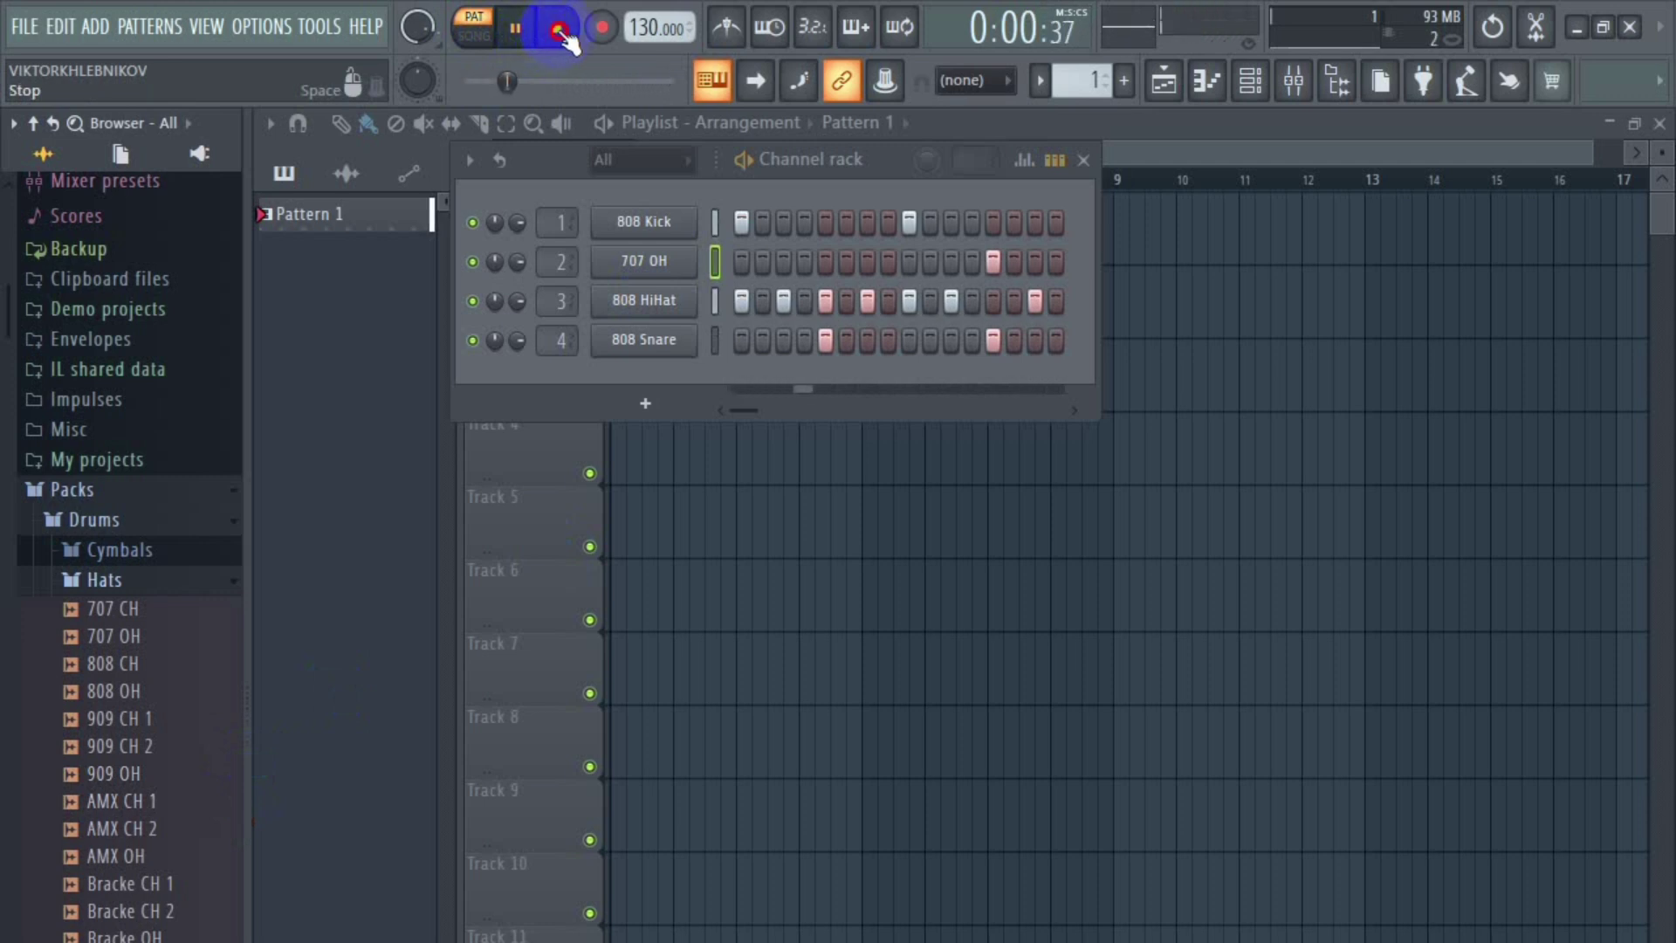
Step: Hide the Channel rack, fill Track 1 of the Playlist with Pattern 1 clips from bar 1, and play it in Song mode
click(1282, 122)
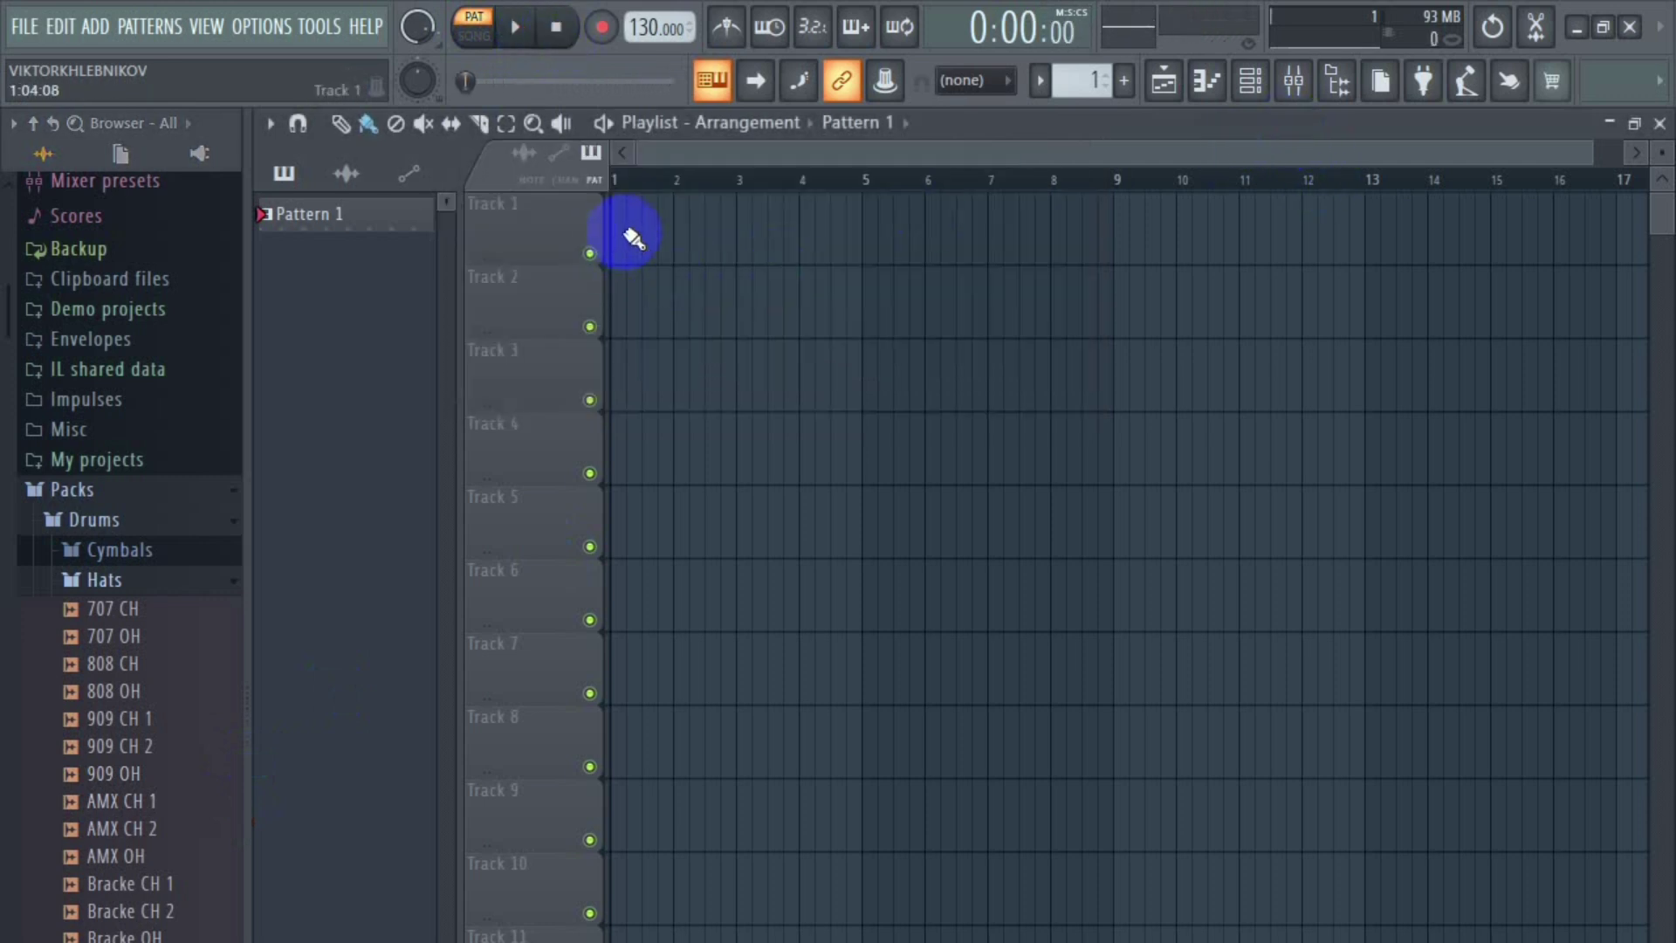
mouse_move(623, 232)
mouse_down()
mouse_move(782, 218)
mouse_move(1667, 272)
mouse_move(1187, 160)
mouse_move(637, 169)
mouse_up()
click(472, 39)
click(515, 27)
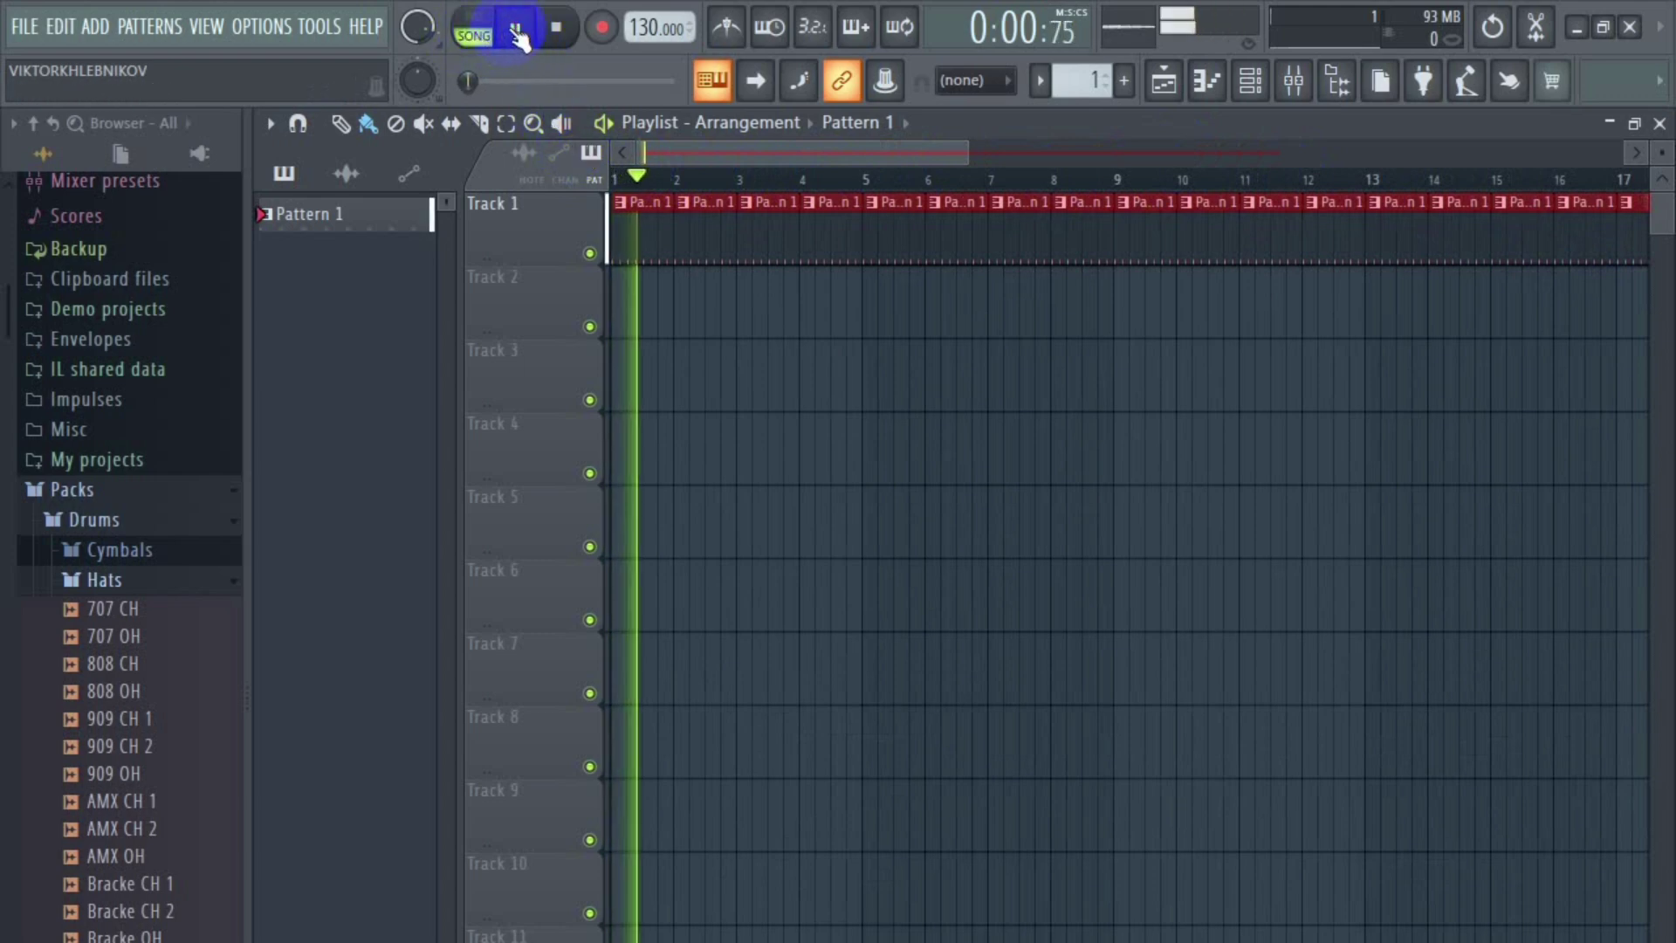